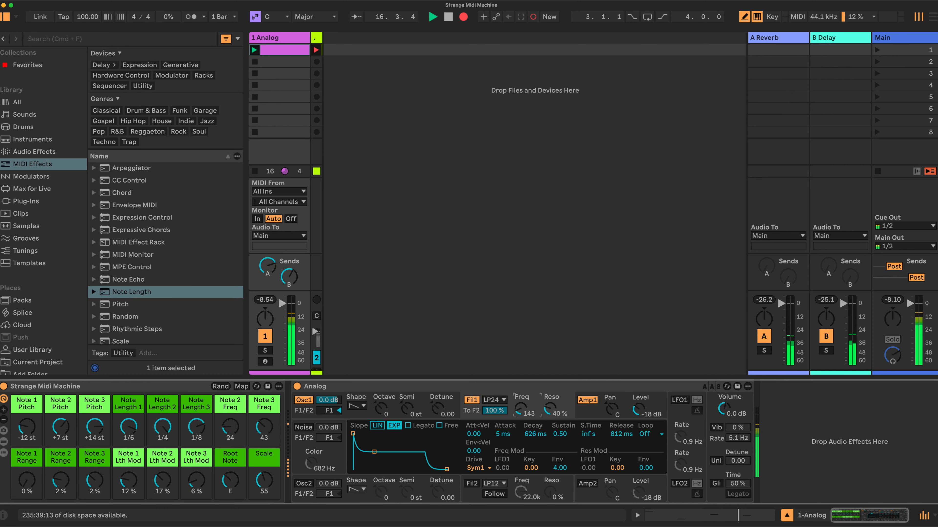
Step: Show the clip's note editor above the device chain and leave the Analog instrument collapsed
{"action": "left_click_drag", "start_coordinate": [544, 413], "coordinate": [545, 409]}
{"action": "key", "text": "super+alt+3"}
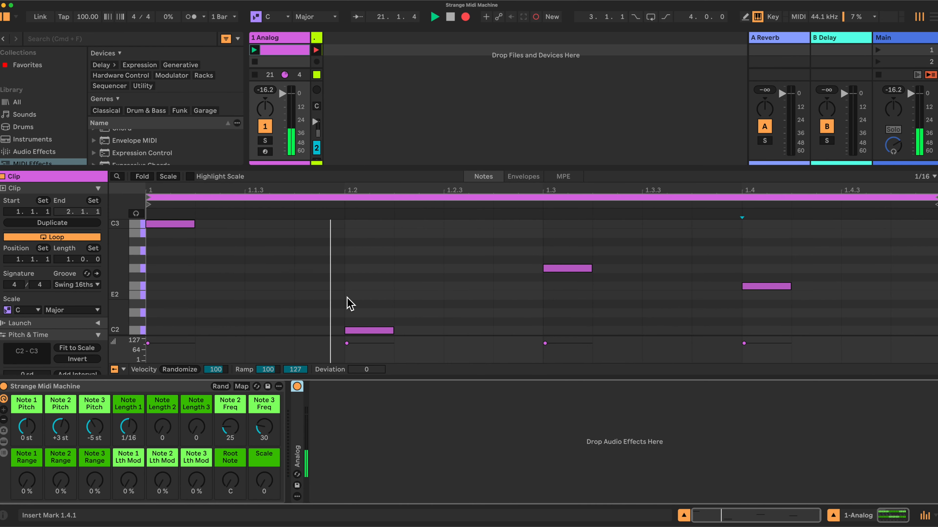
{"action": "double_click", "coordinate": [301, 436]}
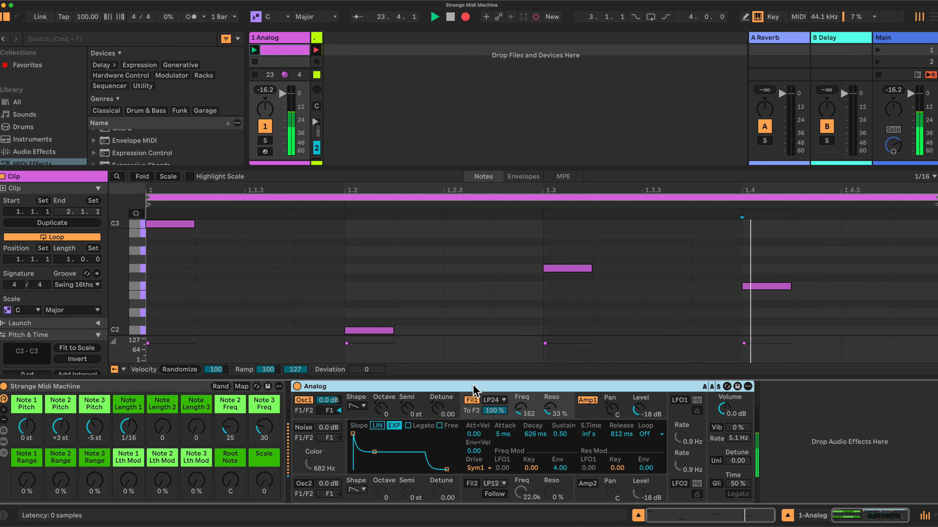
{"action": "double_click", "coordinate": [432, 387]}
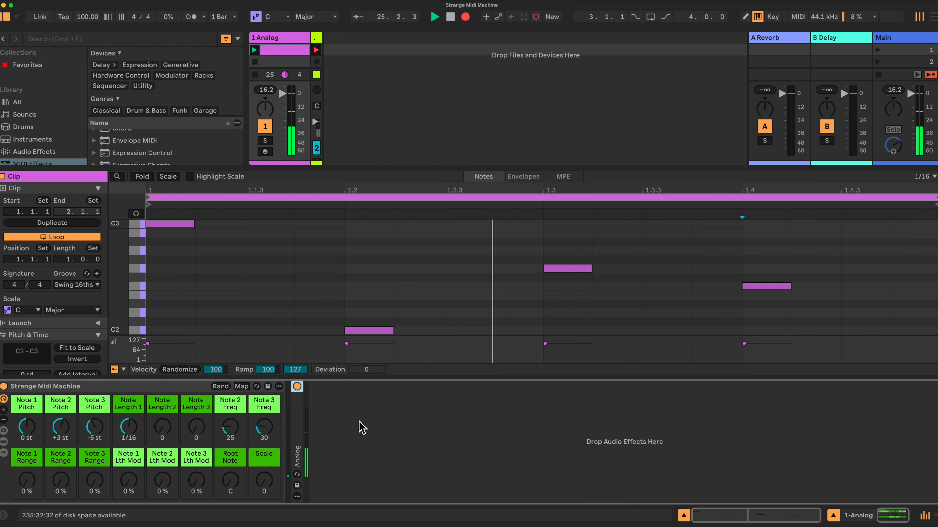
Step: Try Note 1 Pitch at -18 st in the Strange Midi Machine rack, and return it to 0 st
{"action": "left_click", "coordinate": [126, 392]}
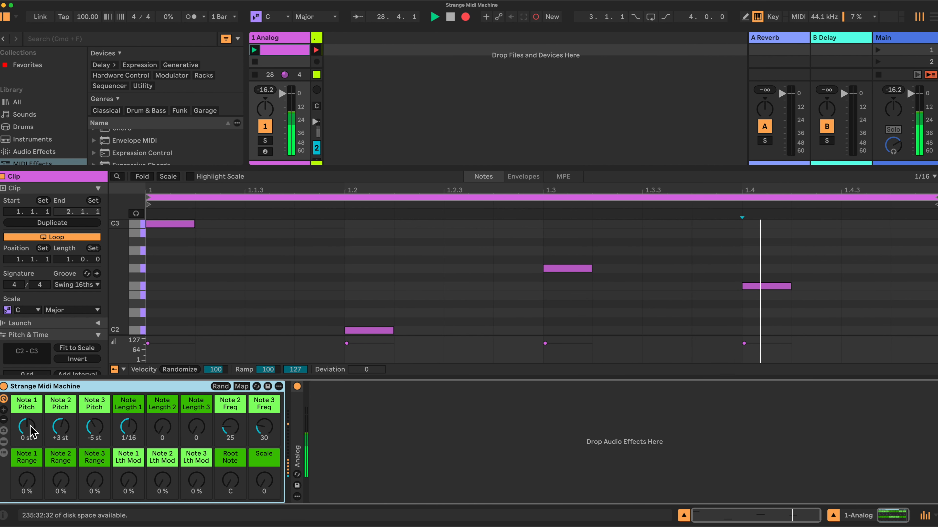
{"action": "left_click_drag", "start_coordinate": [28, 430], "coordinate": [28, 447]}
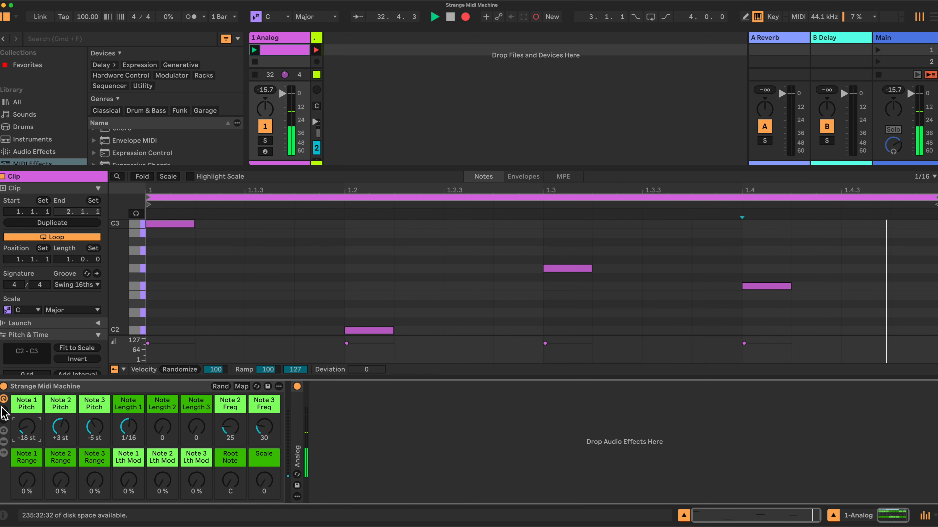
{"action": "left_click_drag", "start_coordinate": [27, 425], "coordinate": [27, 388]}
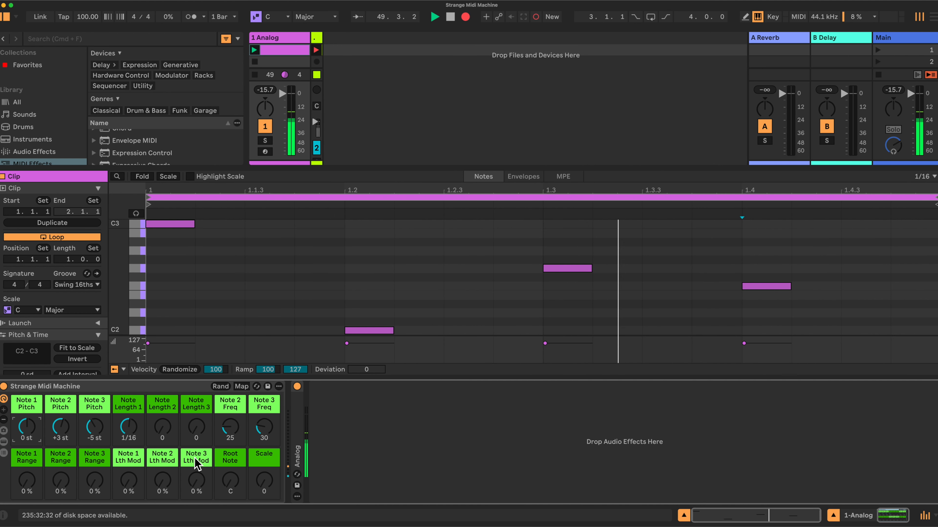
Step: Try Note 1 Lth Mod at 45 % and Note 1 Range at 5 %, and reduce them to 20 % and 1 %
{"action": "left_click_drag", "start_coordinate": [128, 489], "coordinate": [129, 470]}
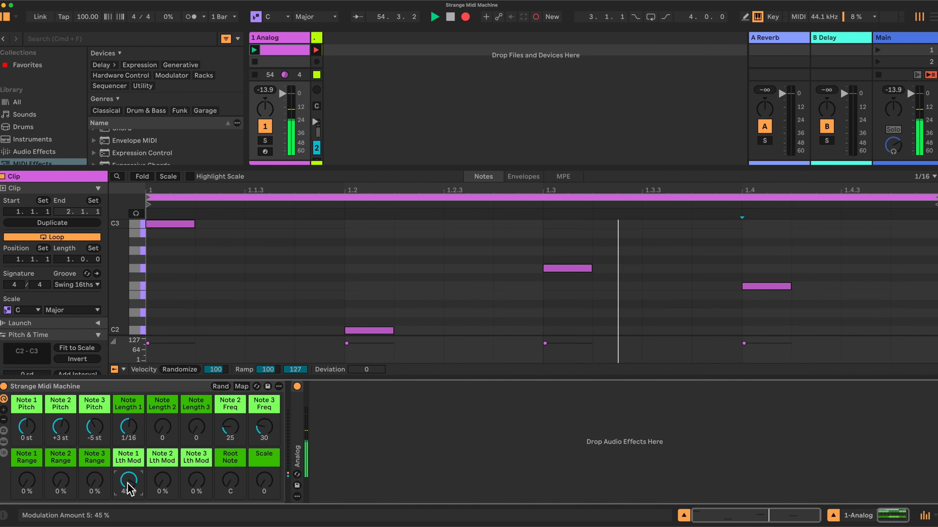
{"action": "mouse_move", "coordinate": [38, 482]}
{"action": "left_mouse_down"}
{"action": "mouse_move", "coordinate": [27, 479]}
{"action": "mouse_move", "coordinate": [25, 488]}
{"action": "left_mouse_up"}
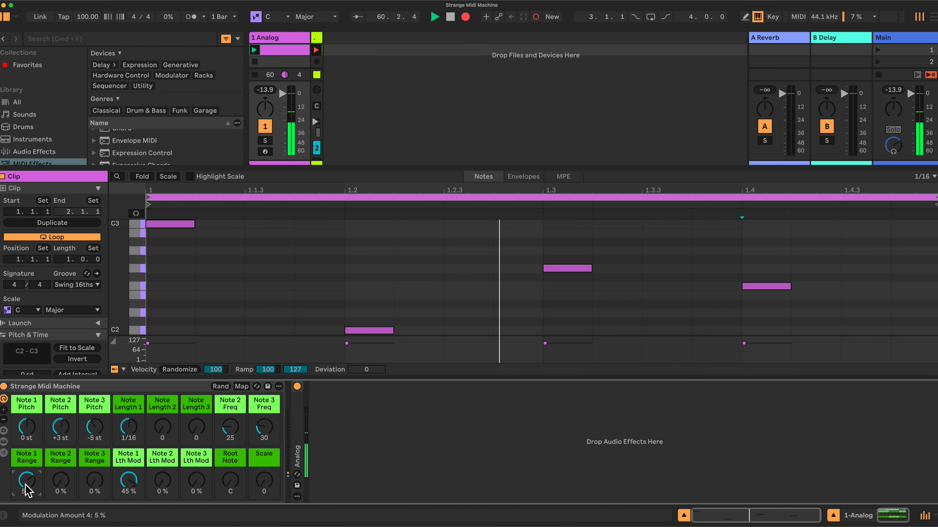
{"action": "left_click_drag", "start_coordinate": [28, 484], "coordinate": [29, 490]}
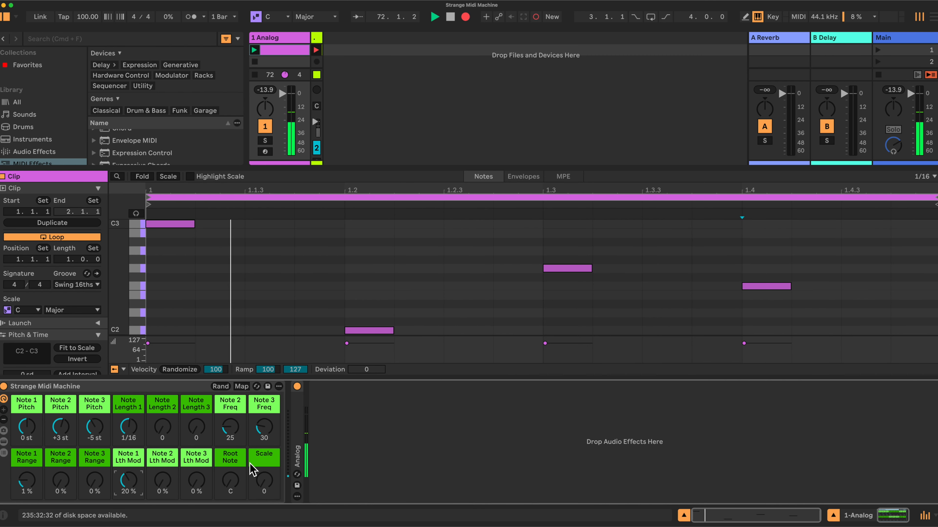
Step: Try Root Note at E with a raised Scale value, and return them to C and 0
{"action": "left_click_drag", "start_coordinate": [230, 483], "coordinate": [262, 440]}
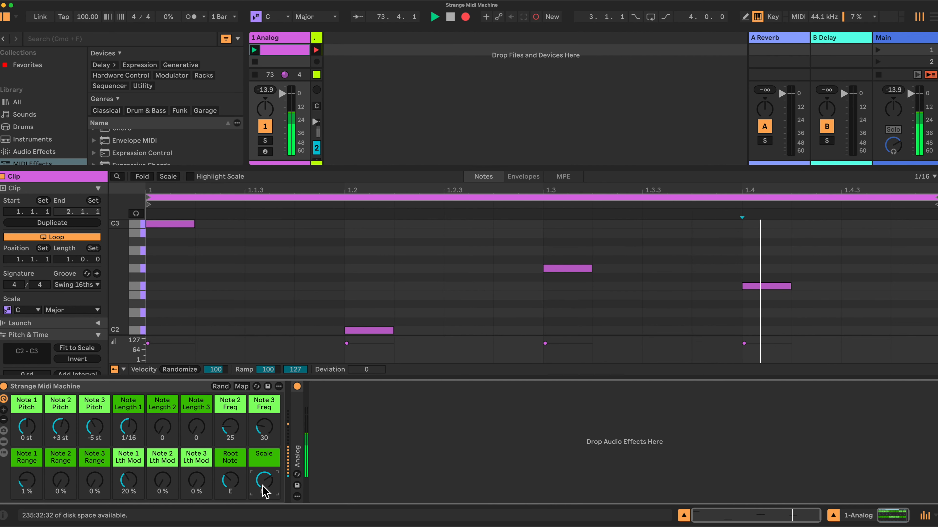
{"action": "left_click_drag", "start_coordinate": [231, 482], "coordinate": [269, 517]}
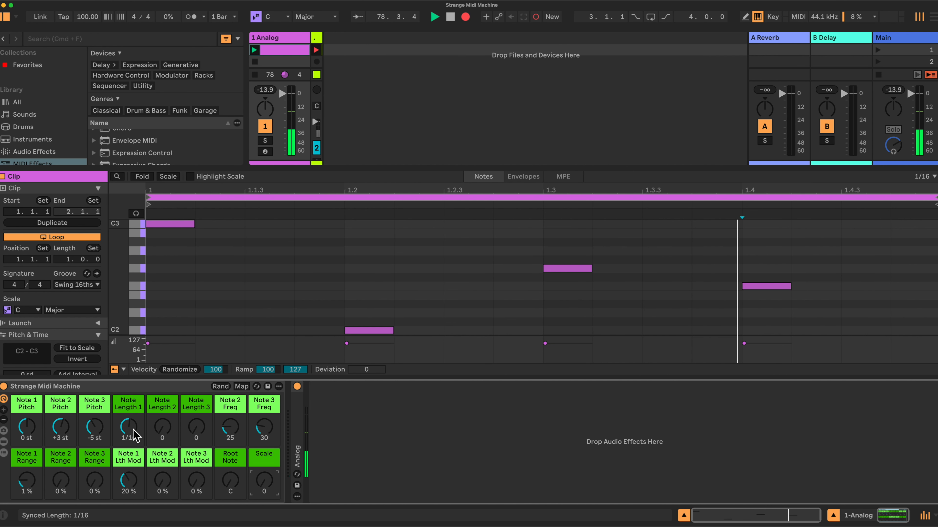
Step: Lower Note 1 Lth Mod to 1 % and try Note Length 1 at 1/4, 1/48 and 1/64, ending on 1/16
{"action": "left_click", "coordinate": [125, 480]}
{"action": "left_click_drag", "start_coordinate": [127, 485], "coordinate": [127, 484]}
{"action": "left_click_drag", "start_coordinate": [131, 433], "coordinate": [131, 430]}
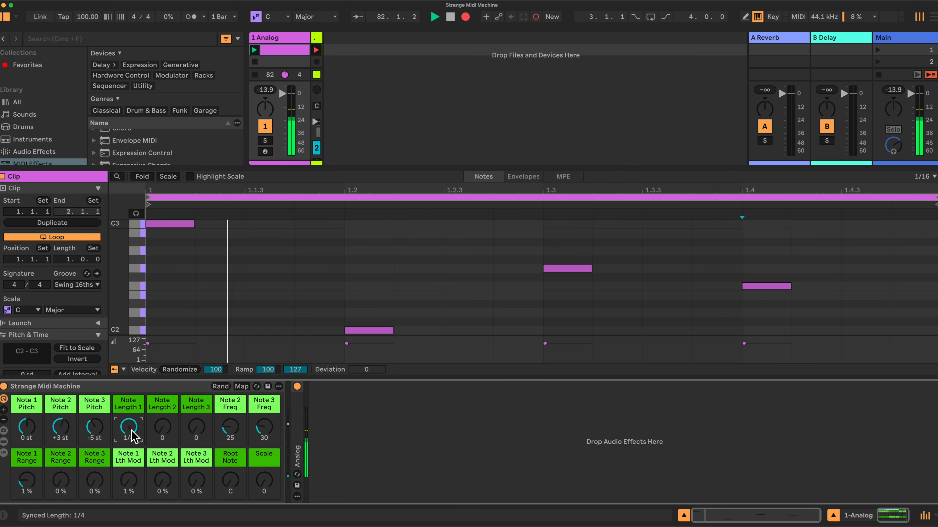
{"action": "left_click_drag", "start_coordinate": [132, 431], "coordinate": [132, 435]}
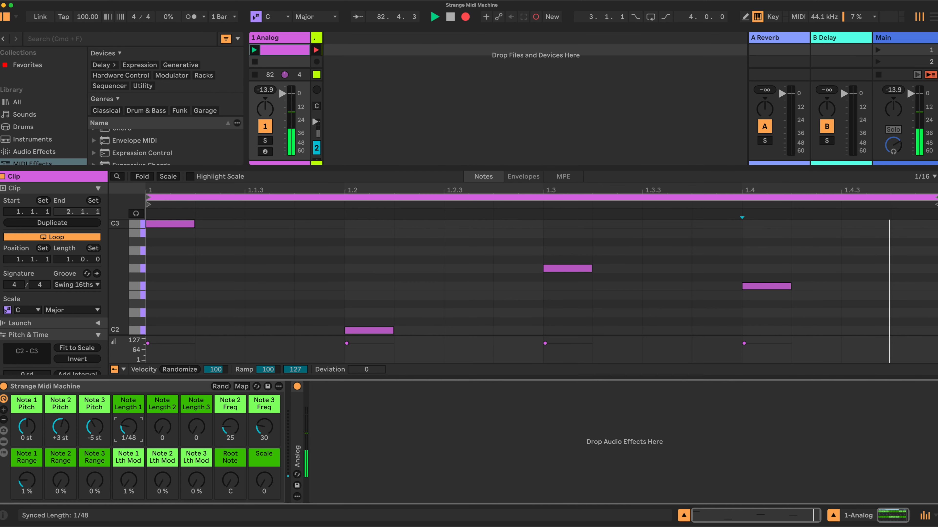
{"action": "left_click_drag", "start_coordinate": [129, 428], "coordinate": [129, 424]}
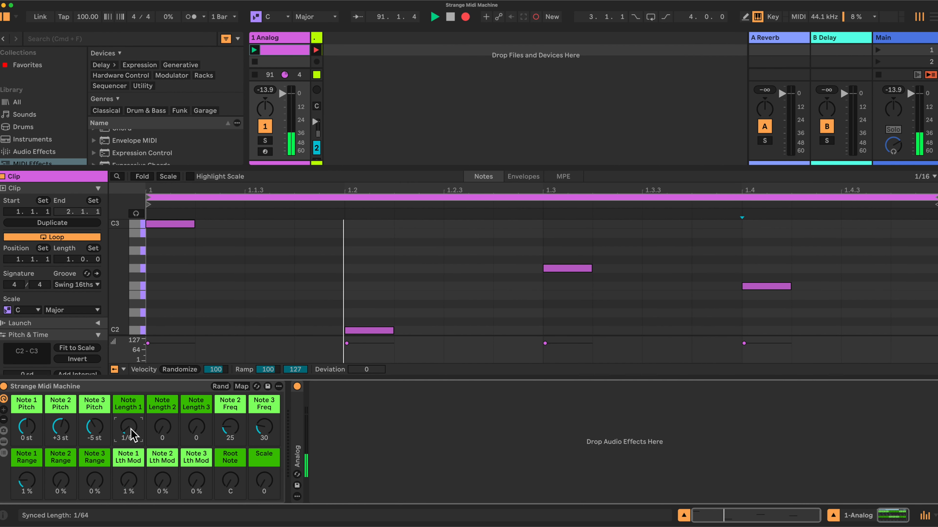
{"action": "left_click_drag", "start_coordinate": [128, 428], "coordinate": [128, 424]}
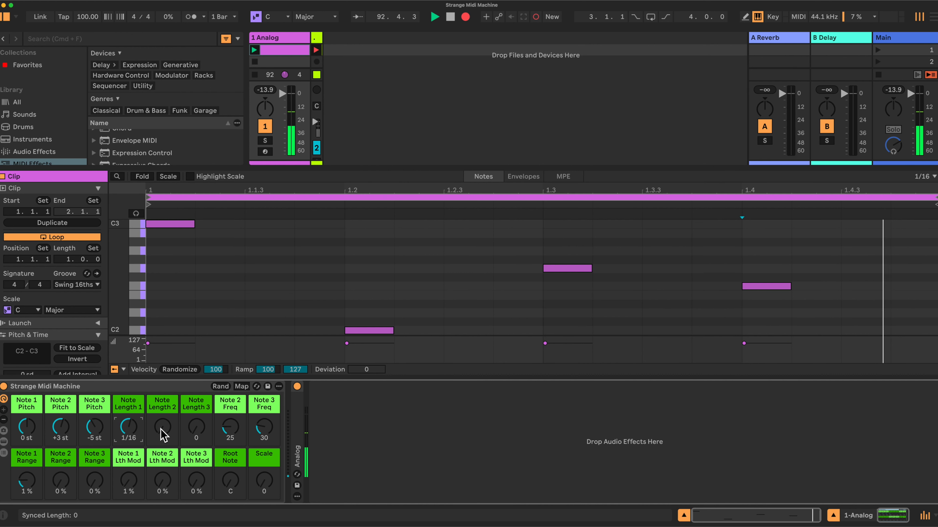
Step: Set Note Length 2 to 1/16 and reveal the rack's chains and their devices
{"action": "left_click_drag", "start_coordinate": [168, 430], "coordinate": [168, 427]}
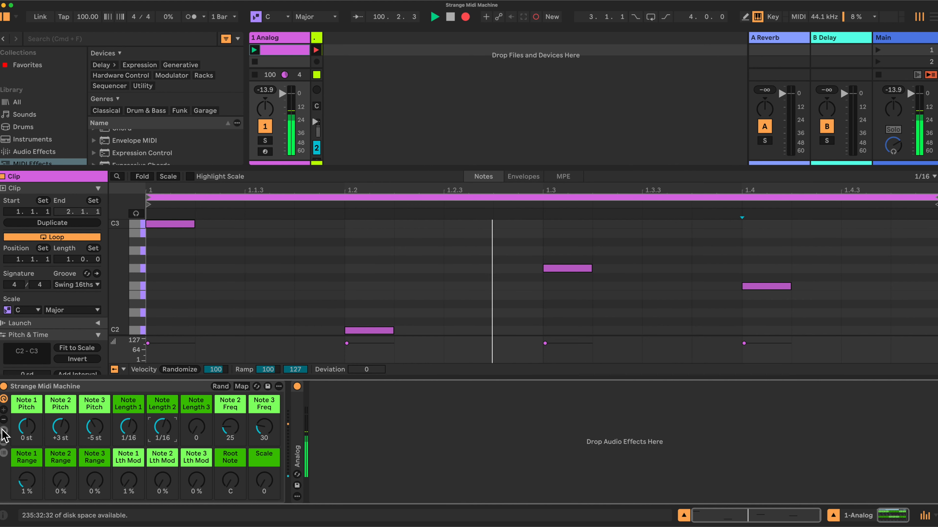
{"action": "left_click", "coordinate": [4, 443]}
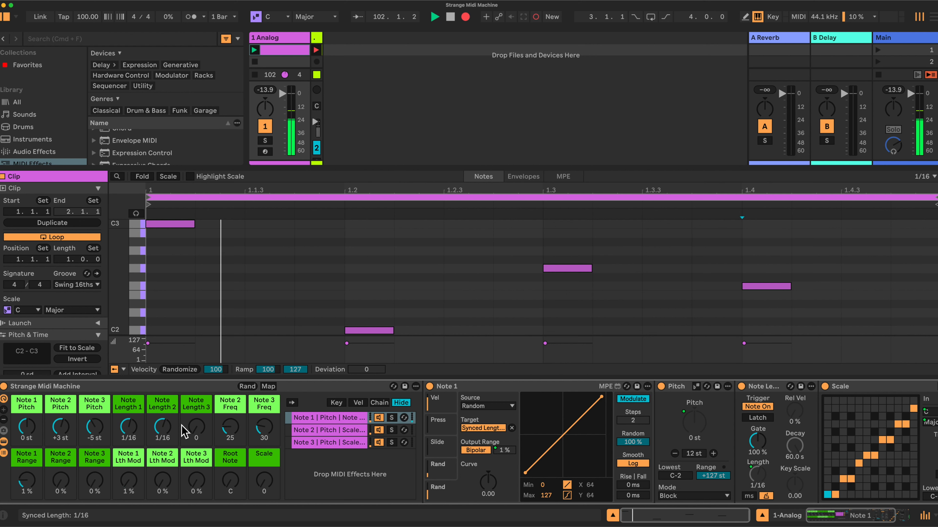
Step: Open the Note 2 chain and collapse its Note 2, Pitch and Scale devices, keeping Note Length and Note Echo expanded
{"action": "left_click", "coordinate": [328, 430]}
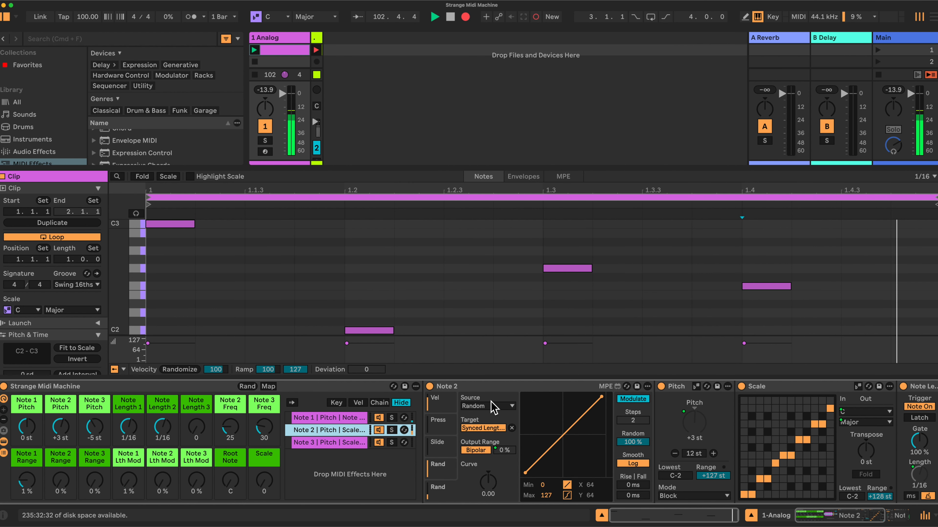
{"action": "double_click", "coordinate": [528, 386]}
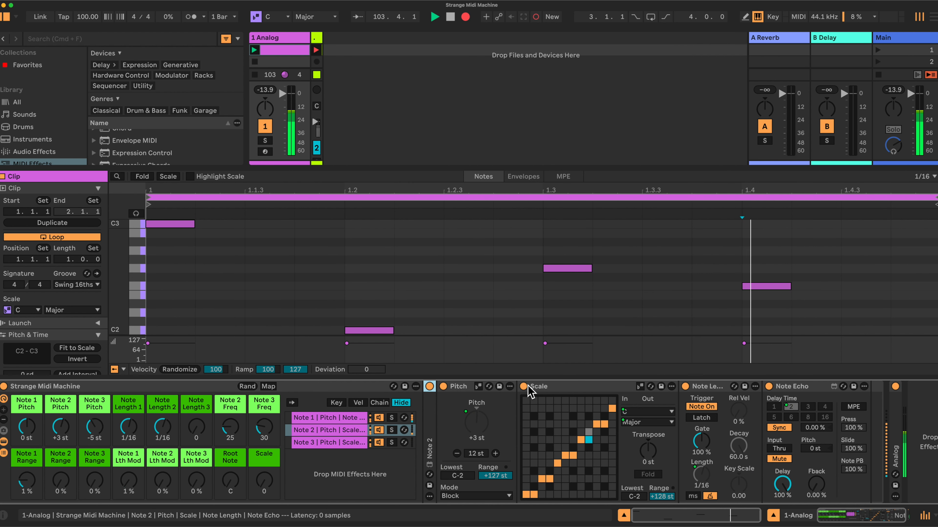
{"action": "double_click", "coordinate": [461, 388]}
{"action": "double_click", "coordinate": [504, 389]}
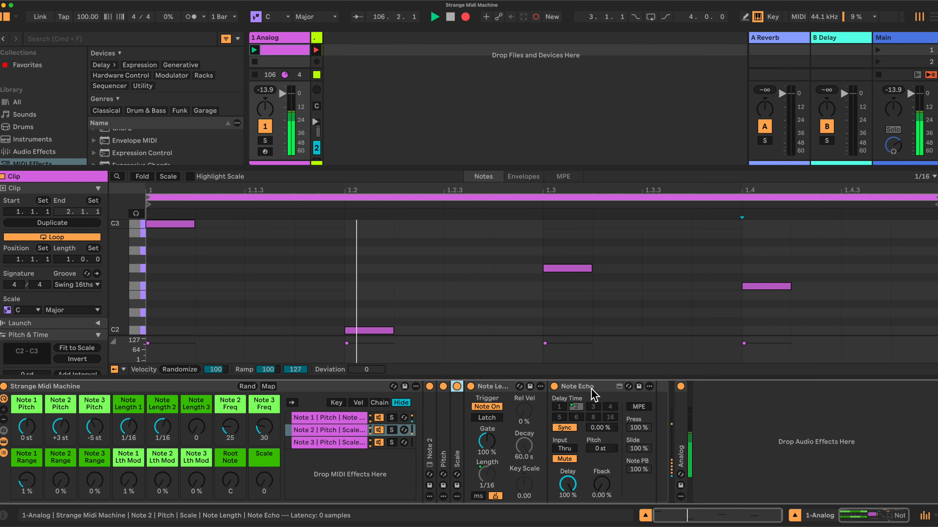
{"action": "left_click", "coordinate": [592, 406]}
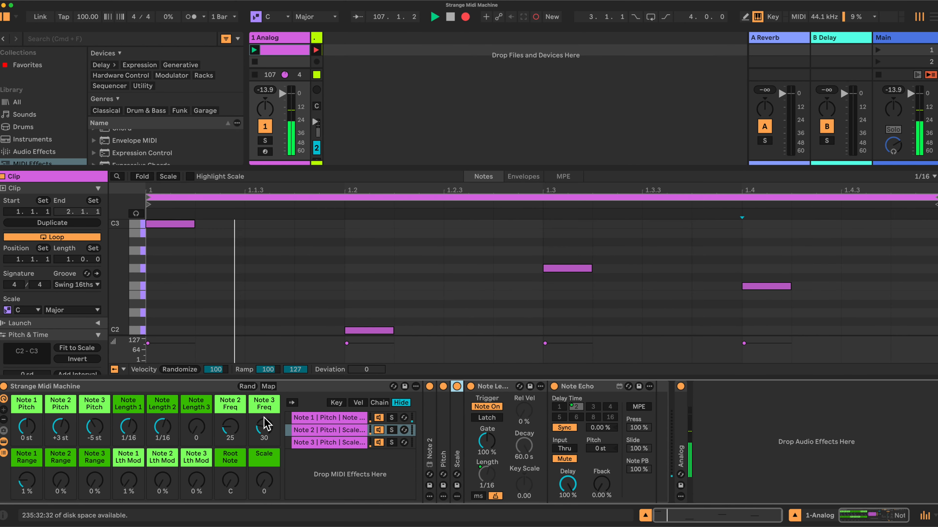
Step: Try Note 2 Freq at 52, 87 and 127, silencing the first note with Note Length 1 at 0
{"action": "left_click_drag", "start_coordinate": [229, 427], "coordinate": [230, 410]}
{"action": "left_click", "coordinate": [610, 407]}
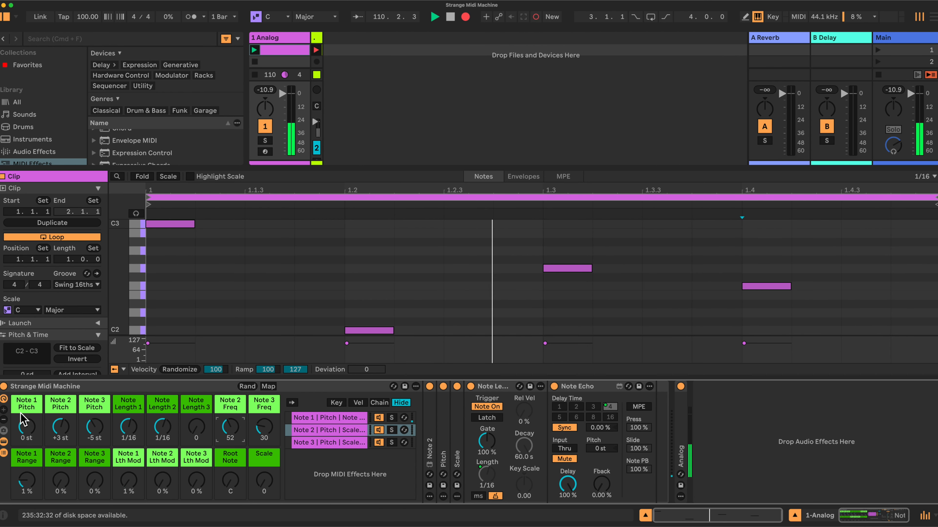
{"action": "left_click_drag", "start_coordinate": [229, 426], "coordinate": [229, 413]}
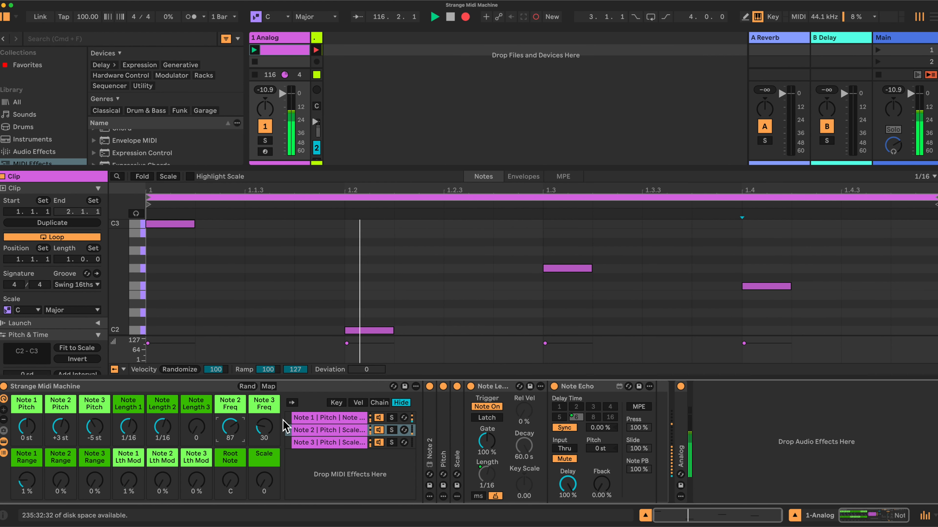
{"action": "left_click", "coordinate": [128, 427]}
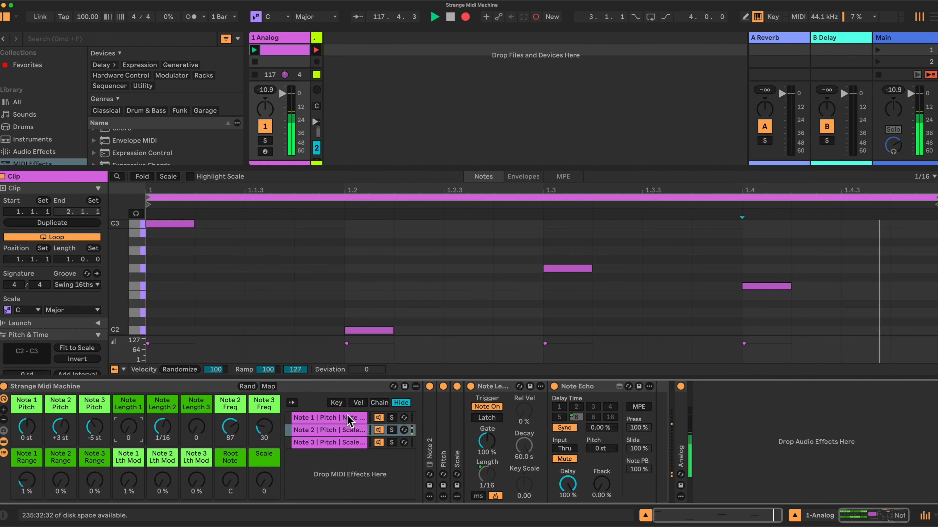
{"action": "left_click_drag", "start_coordinate": [231, 431], "coordinate": [231, 414]}
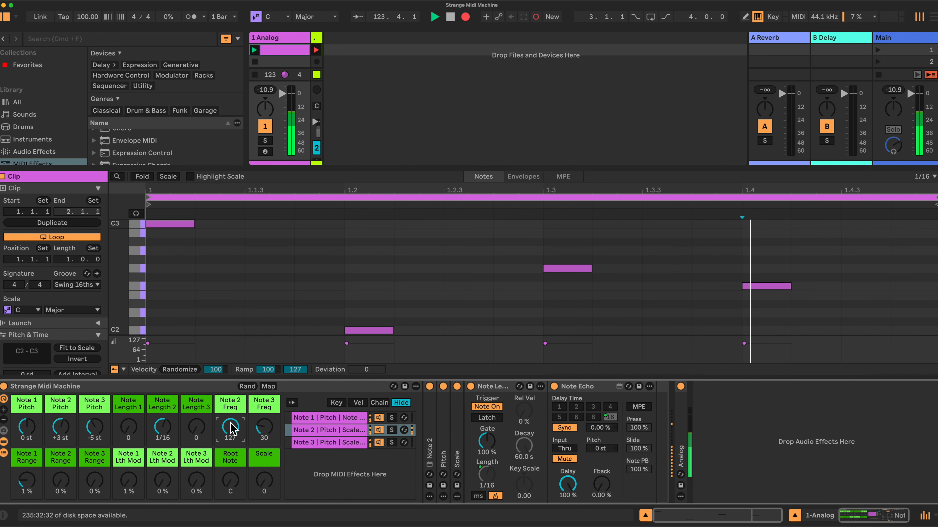
Step: Restore Note Length 1 to 1/16 and set Note 2 Freq to 17 after also trying 7
{"action": "left_click_drag", "start_coordinate": [231, 426], "coordinate": [231, 507]}
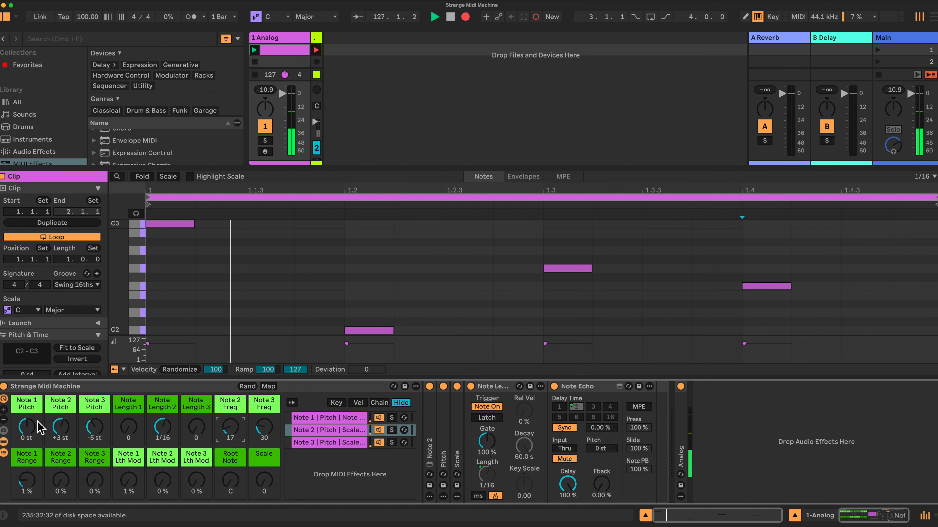
{"action": "left_click_drag", "start_coordinate": [128, 428], "coordinate": [128, 421]}
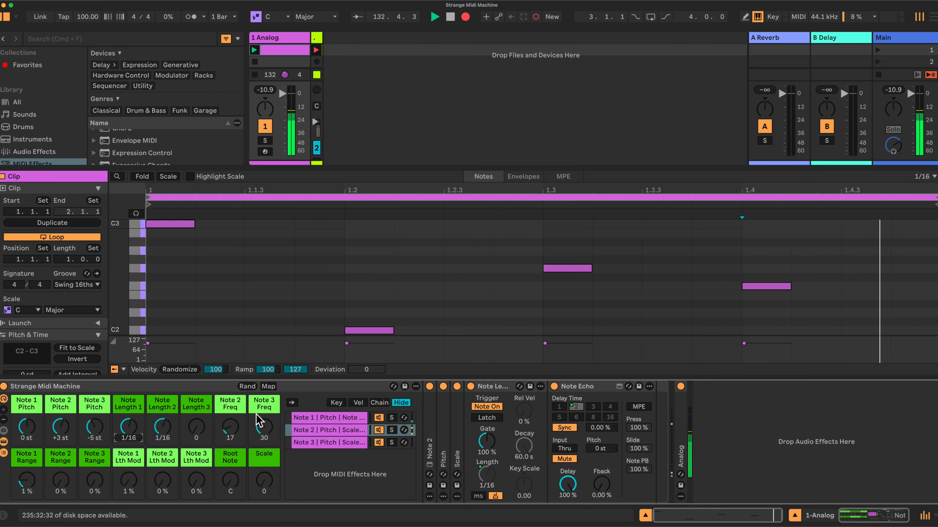
{"action": "left_click_drag", "start_coordinate": [234, 425], "coordinate": [233, 444]}
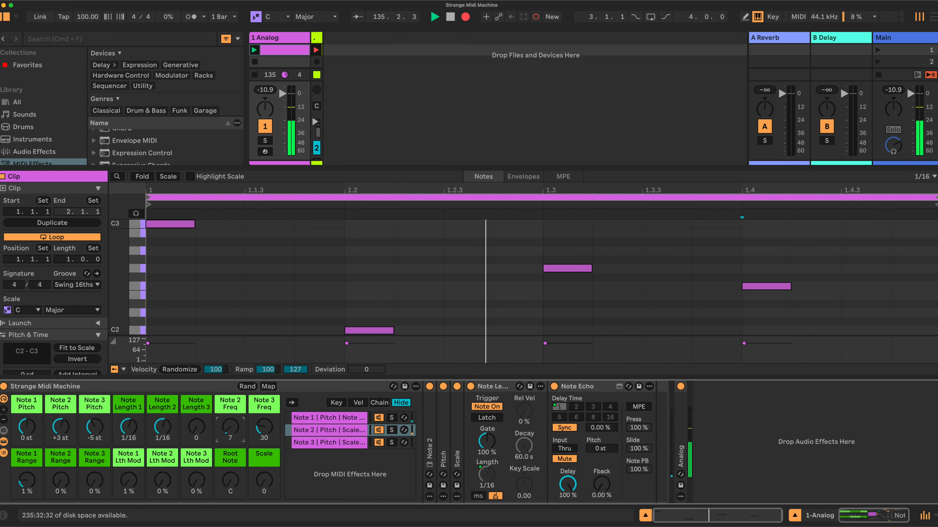
{"action": "mouse_move", "coordinate": [234, 425]}
{"action": "left_mouse_down"}
{"action": "mouse_move", "coordinate": [234, 412]}
{"action": "mouse_move", "coordinate": [234, 423]}
{"action": "left_mouse_up"}
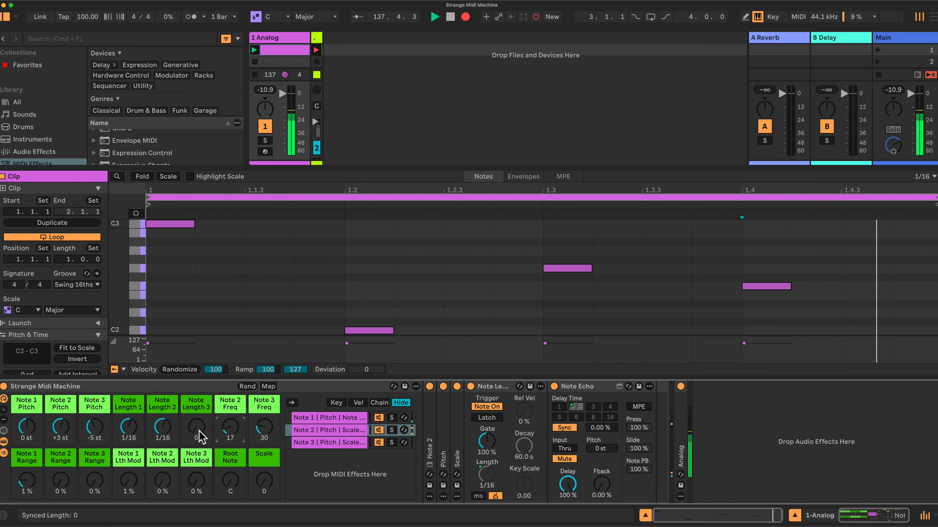
Step: Set Note Length 3 to 1/24 and, in the Note 3 chain, collapse every device except Note Echo
{"action": "left_click_drag", "start_coordinate": [199, 432], "coordinate": [199, 431]}
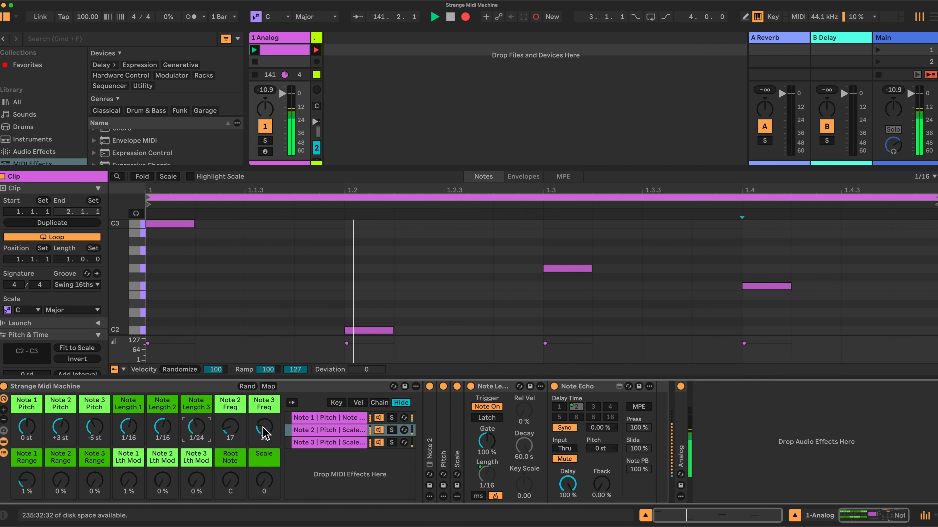
{"action": "left_click", "coordinate": [332, 443]}
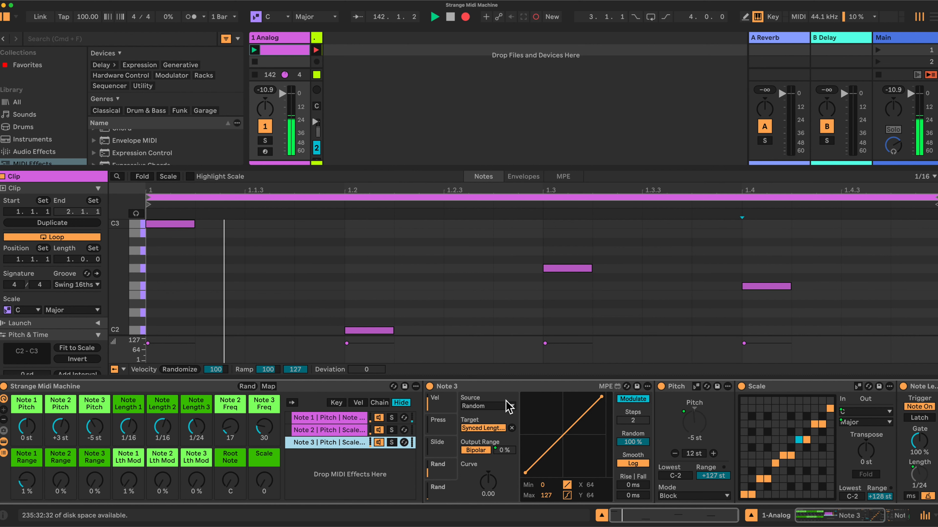
{"action": "double_click", "coordinate": [573, 386]}
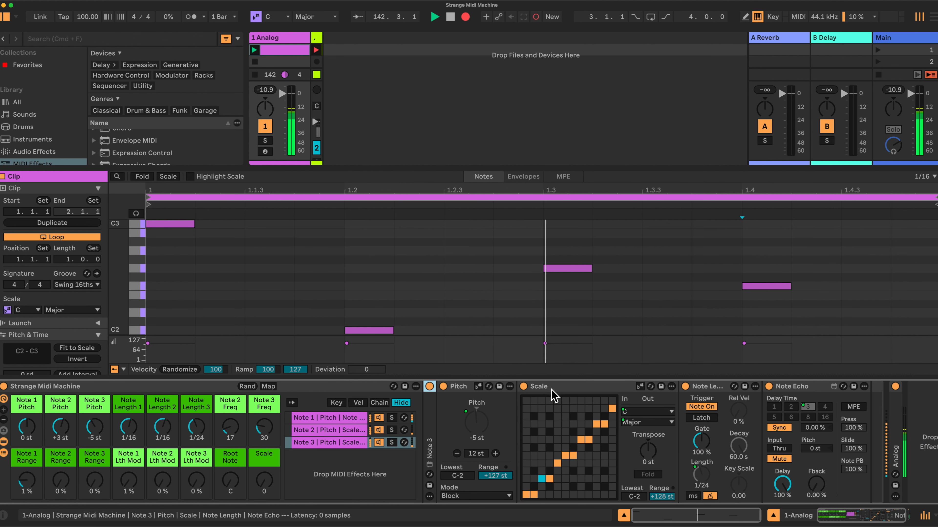
{"action": "double_click", "coordinate": [574, 387]}
{"action": "double_click", "coordinate": [569, 387]}
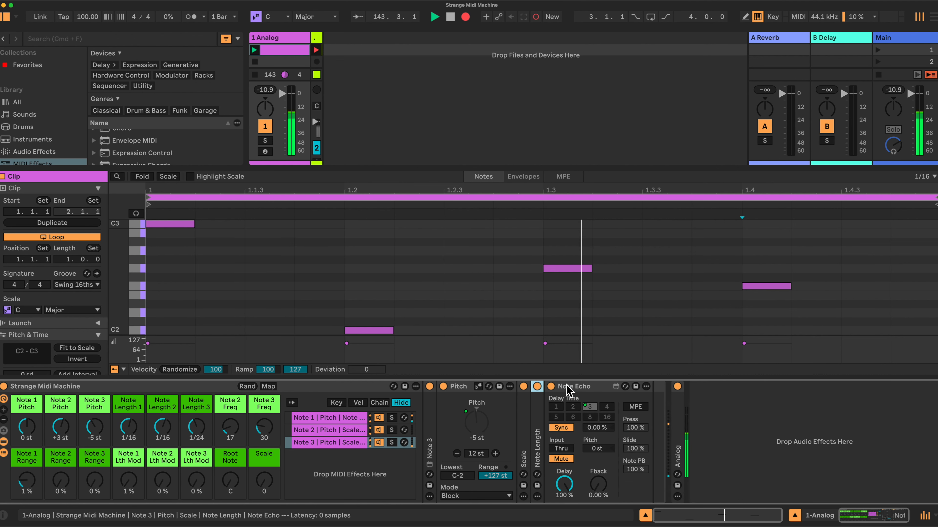
{"action": "double_click", "coordinate": [471, 386]}
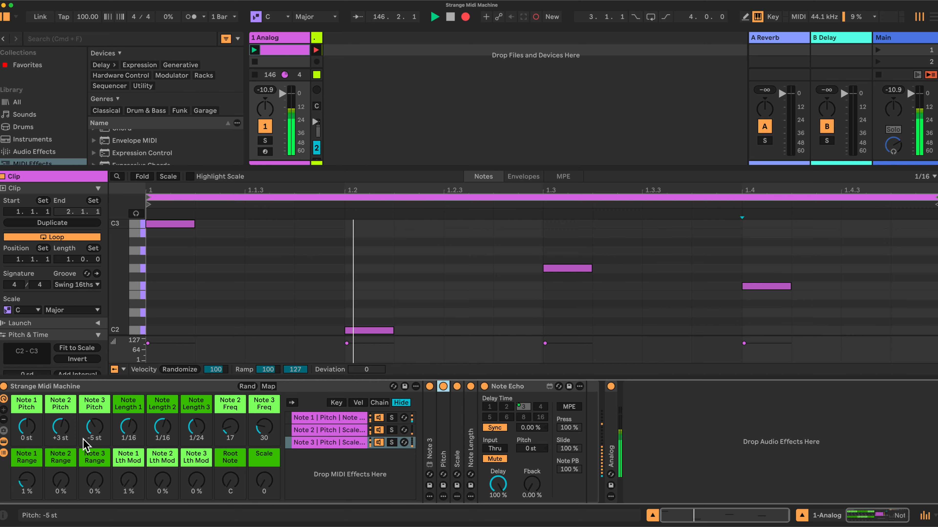
Step: Lower Note 3 Pitch to -22 st
{"action": "left_click", "coordinate": [92, 429]}
{"action": "left_click_drag", "start_coordinate": [93, 429], "coordinate": [92, 438]}
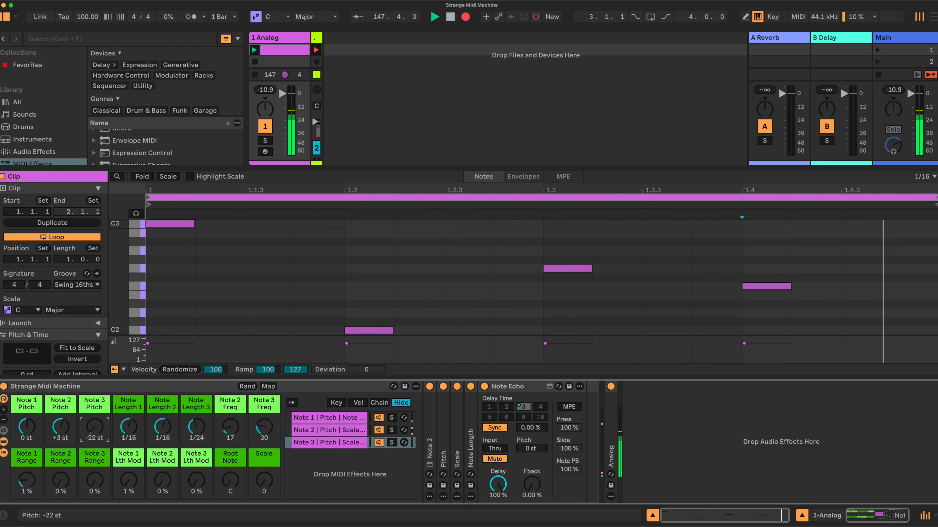
Step: Set Note 3 Pitch to -12 st and Note Length 3 to 1/4 after trying 1/16
{"action": "left_click_drag", "start_coordinate": [92, 429], "coordinate": [92, 428]}
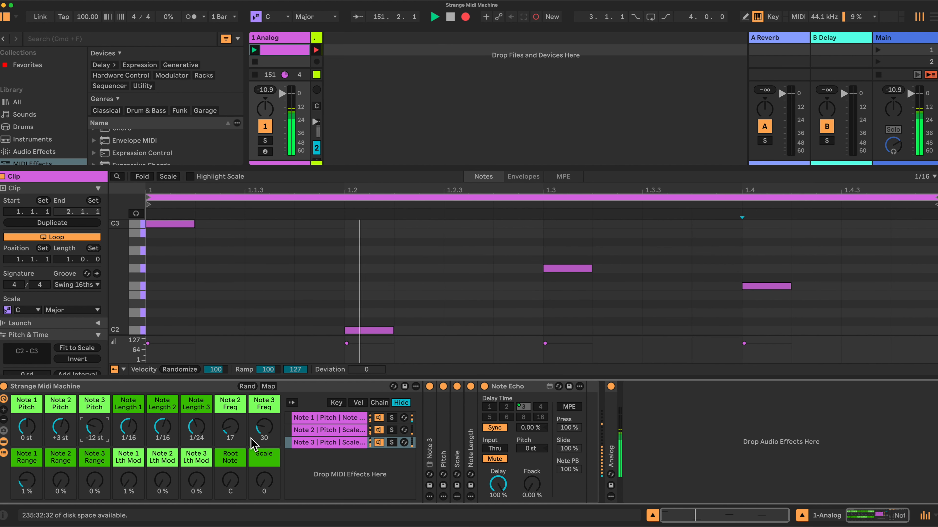
{"action": "left_click", "coordinate": [196, 426]}
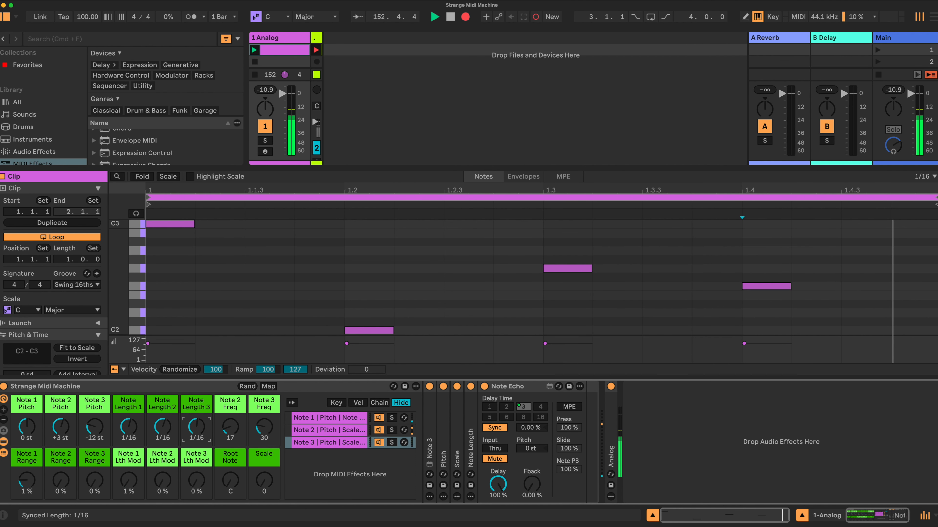
{"action": "scroll", "coordinate": [197, 426], "scroll_direction": "up", "scroll_amount": 3}
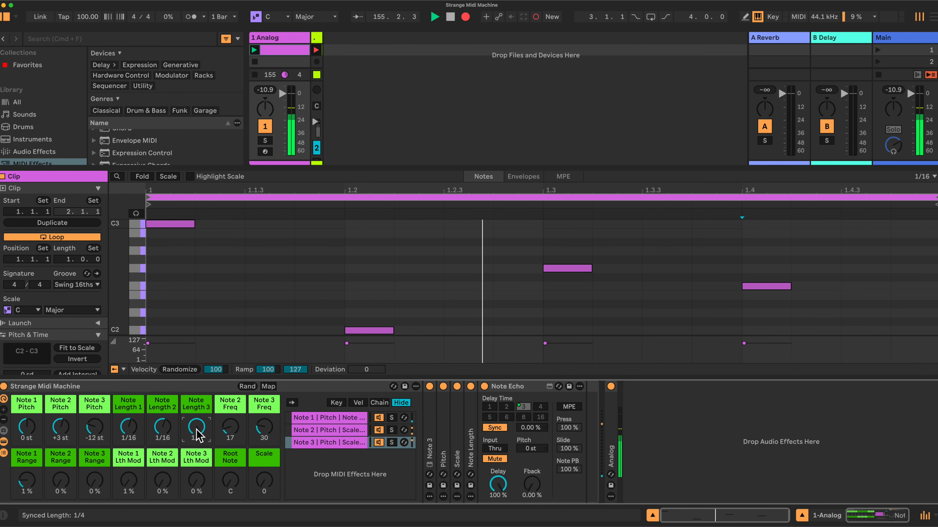
Step: Raise Note 3 Freq to 68 and lower Note 2 Pitch to -12 st
{"action": "left_click_drag", "start_coordinate": [264, 429], "coordinate": [264, 404]}
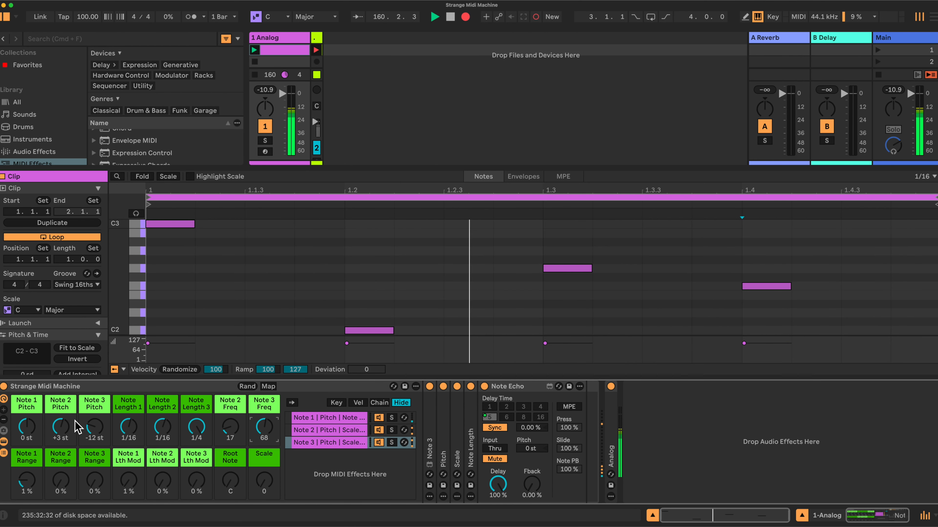
{"action": "left_click_drag", "start_coordinate": [62, 428], "coordinate": [63, 459]}
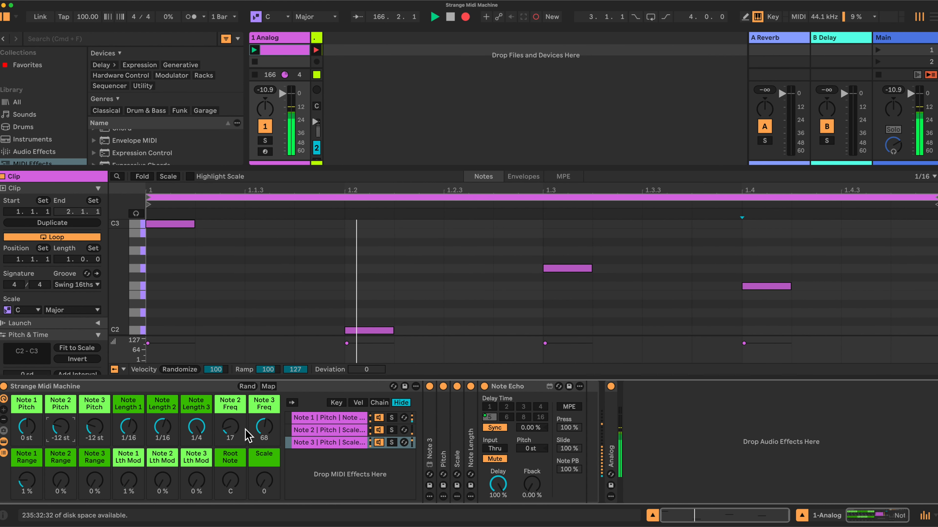
Step: Set Note 3 Freq to 41 and Note Length 3 to 1/16
{"action": "left_click_drag", "start_coordinate": [271, 428], "coordinate": [271, 444]}
{"action": "left_click_drag", "start_coordinate": [196, 428], "coordinate": [197, 431]}
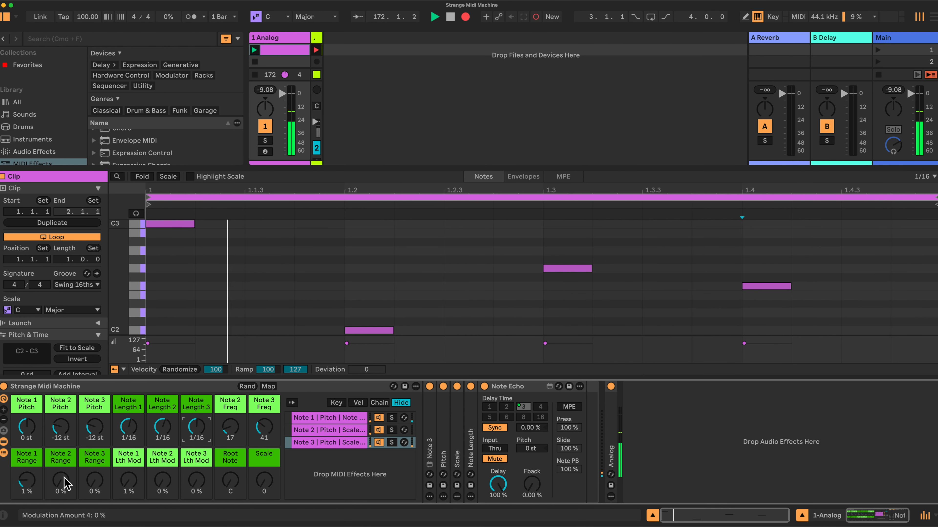
Step: Set Note 1 Range to 0 % and raise Note 3 Pitch to +7 st
{"action": "left_click_drag", "start_coordinate": [34, 472], "coordinate": [34, 491]}
{"action": "left_click", "coordinate": [94, 428]}
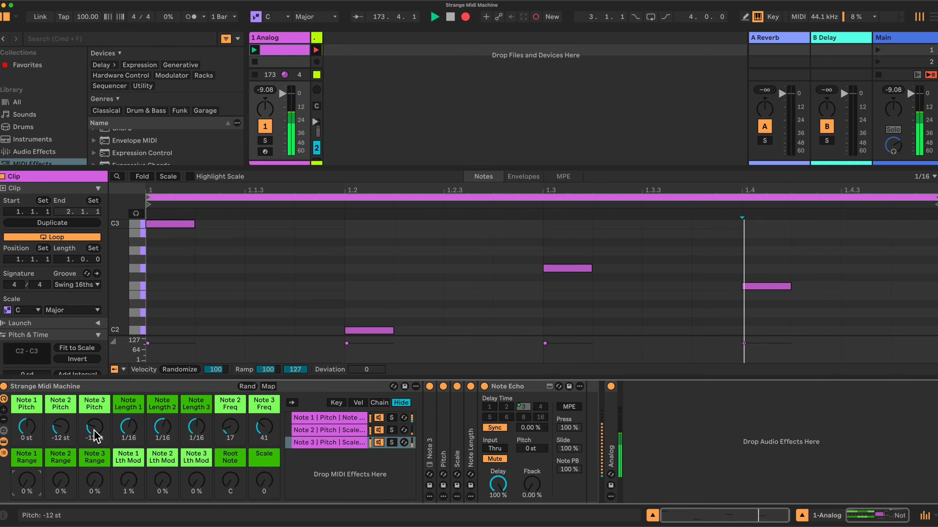
{"action": "left_click_drag", "start_coordinate": [95, 427], "coordinate": [95, 394]}
{"action": "left_click_drag", "start_coordinate": [94, 427], "coordinate": [94, 429]}
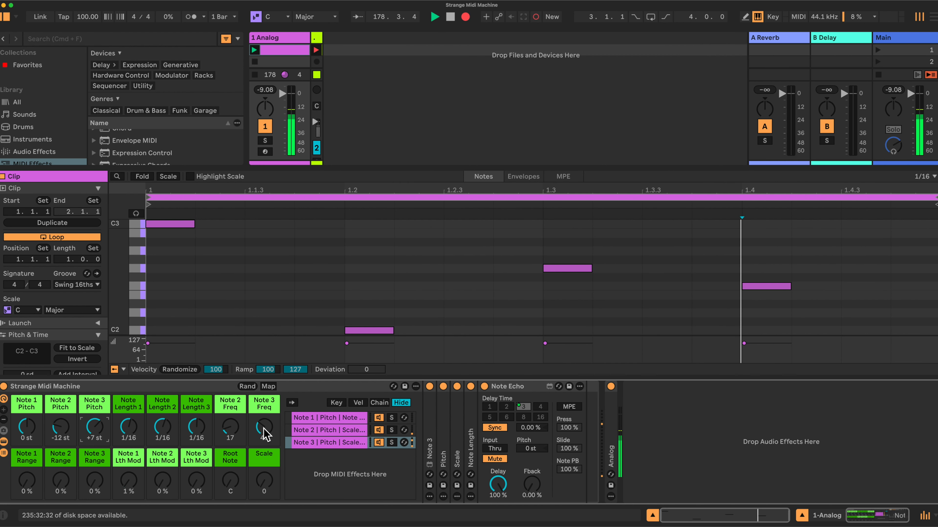
Step: Set Note 2 Freq to 25 and both Note 2 Range and Note 3 Range to 2 %, trying 6 % and 3 % for Note 3
{"action": "left_click_drag", "start_coordinate": [231, 433], "coordinate": [231, 424]}
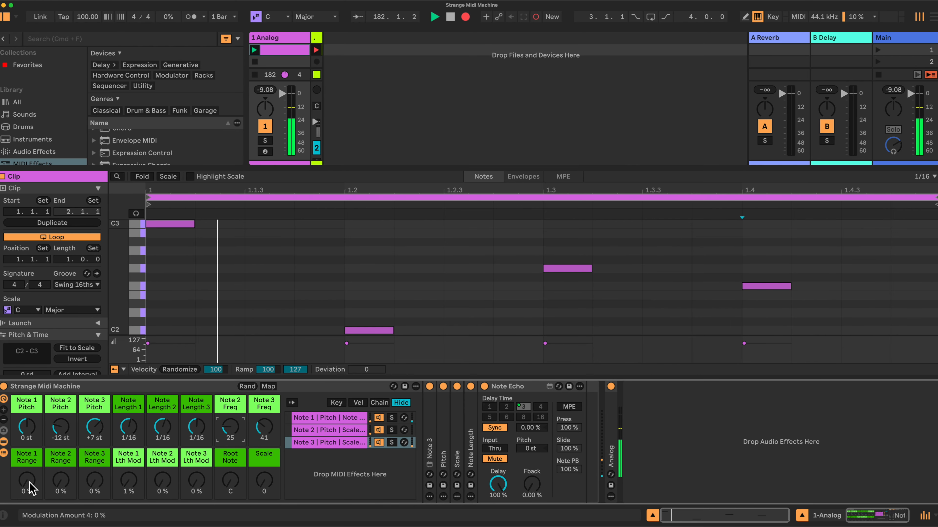
{"action": "left_click", "coordinate": [60, 480]}
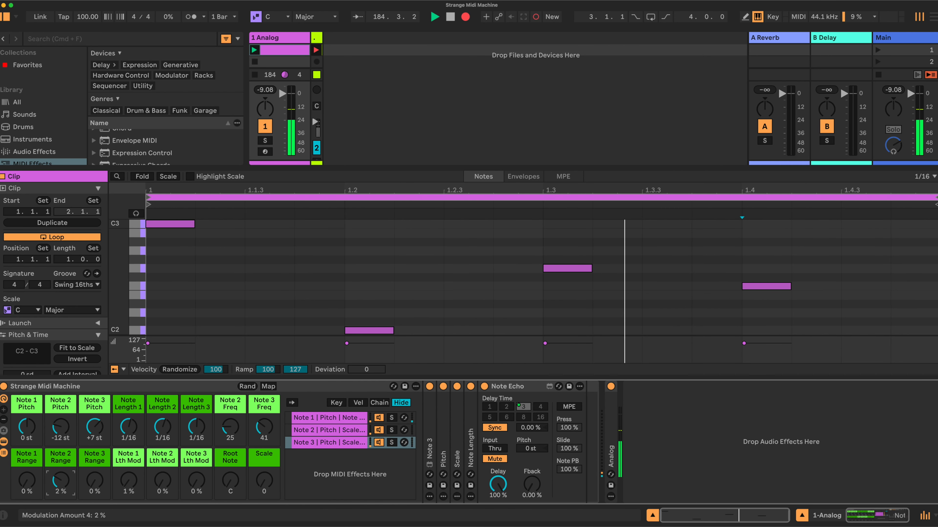
{"action": "scroll", "coordinate": [95, 480], "scroll_direction": "up", "scroll_amount": 1}
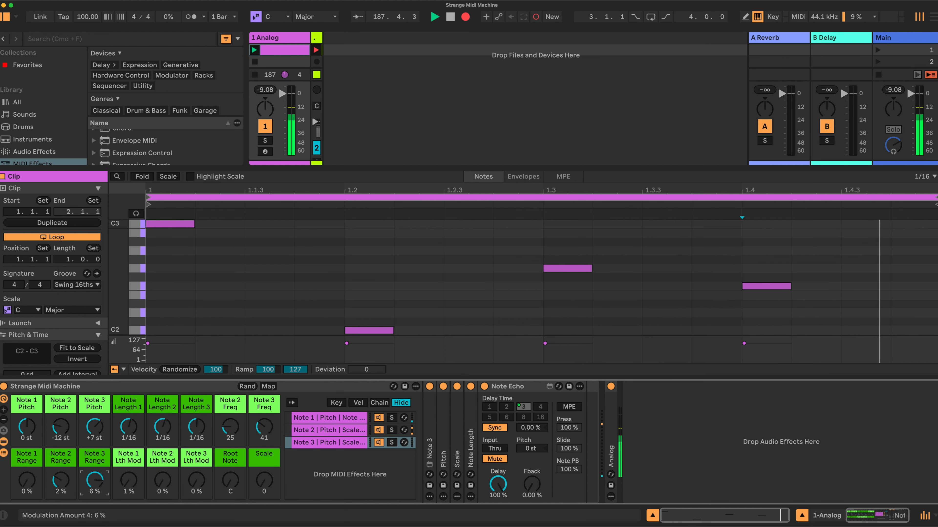
{"action": "scroll", "coordinate": [95, 480], "scroll_direction": "down", "scroll_amount": 1}
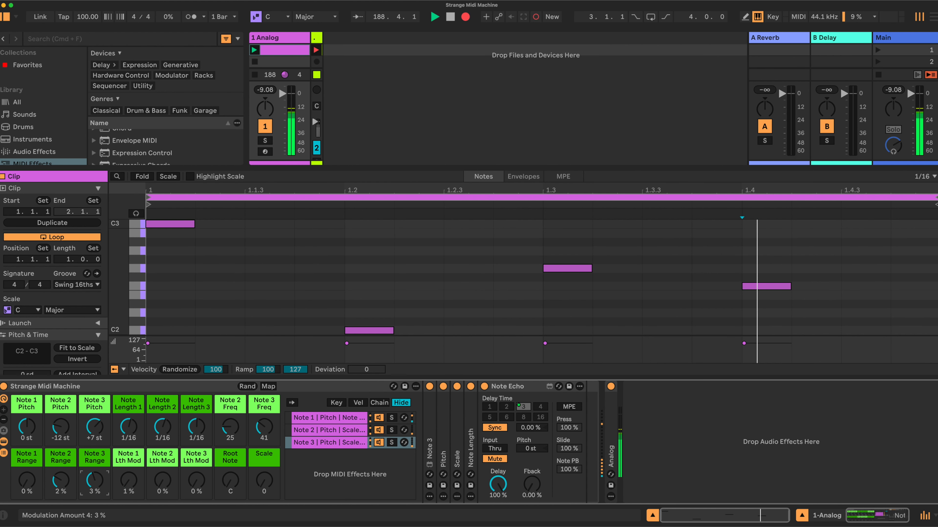
{"action": "scroll", "coordinate": [94, 480], "scroll_direction": "down", "scroll_amount": 1}
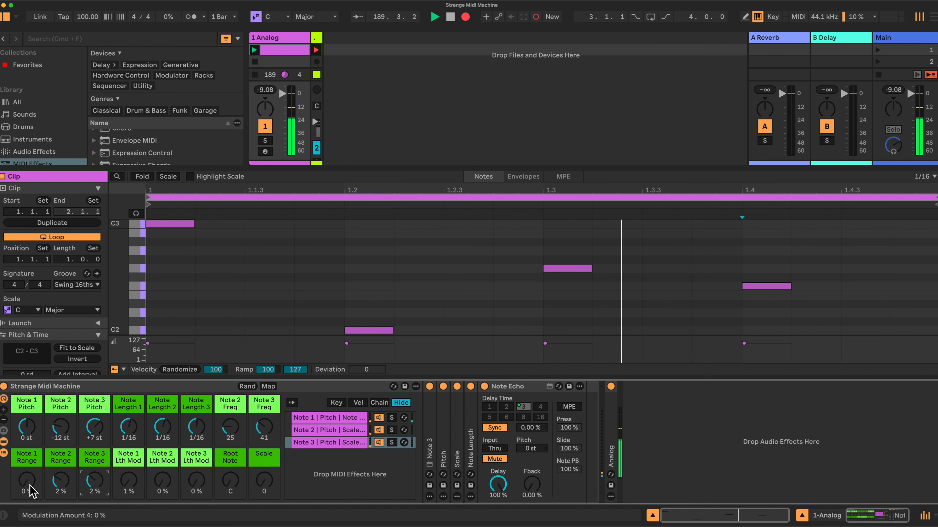
Step: Set Note 1 Pitch to -12 st and its Range to 1 %, and Note 2 Pitch to 0 st after trying -4 st
{"action": "left_click_drag", "start_coordinate": [27, 427], "coordinate": [27, 440]}
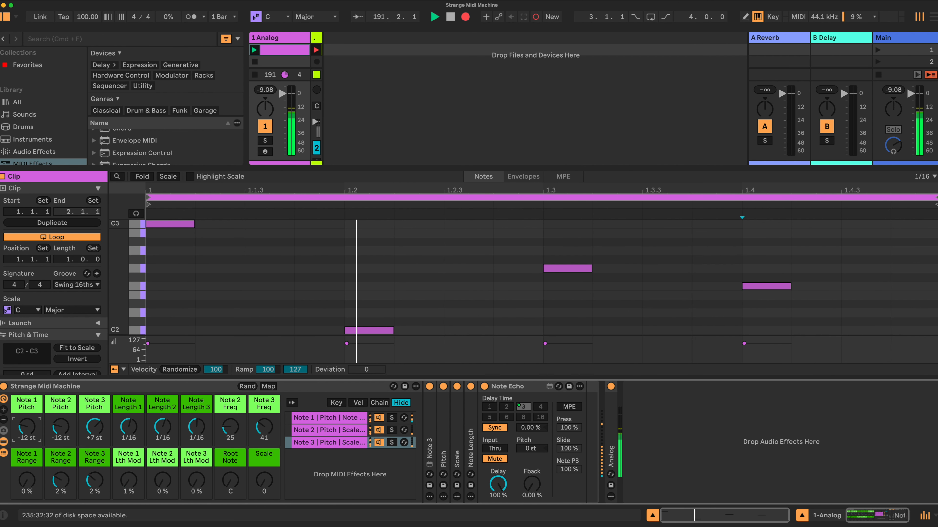
{"action": "left_click", "coordinate": [68, 420]}
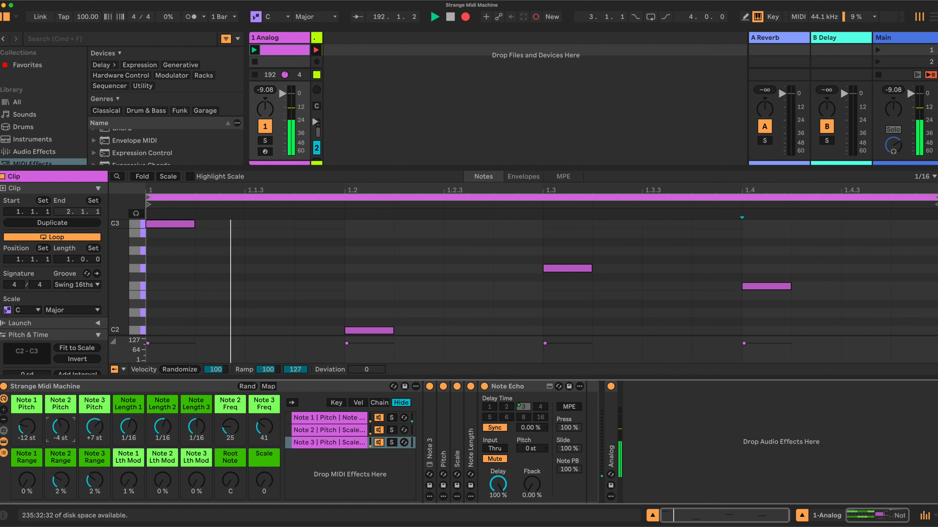
{"action": "left_click_drag", "start_coordinate": [60, 427], "coordinate": [61, 425]}
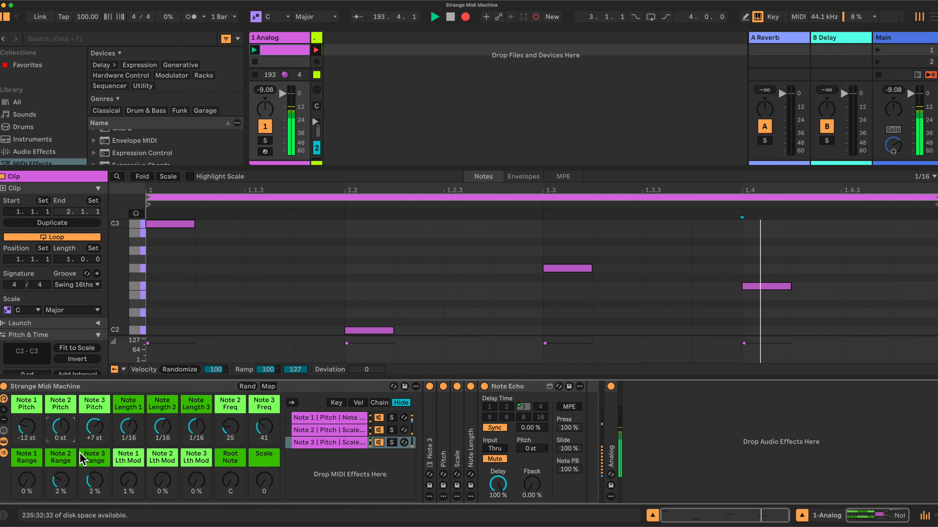
{"action": "left_click", "coordinate": [29, 485]}
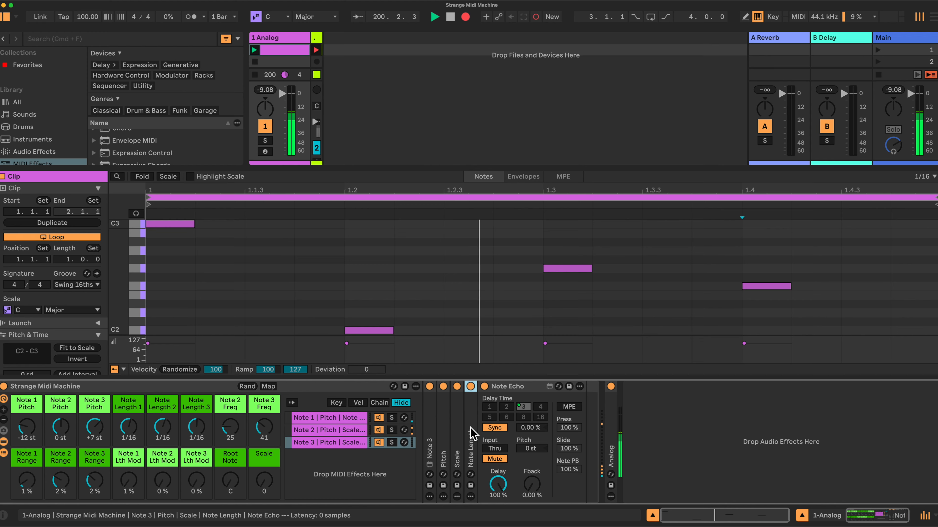
Step: In the Note 3 chain, expand Note Length and collapse Note Echo, and raise Note 3 Lth Mod through 5 % and 12 % to 18 %
{"action": "double_click", "coordinate": [471, 450]}
{"action": "double_click", "coordinate": [595, 390]}
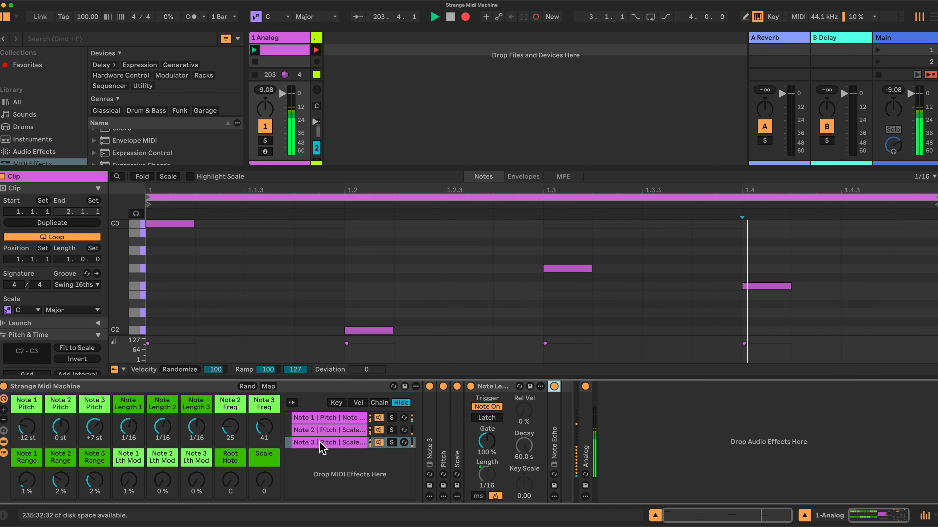
{"action": "left_click", "coordinate": [196, 480]}
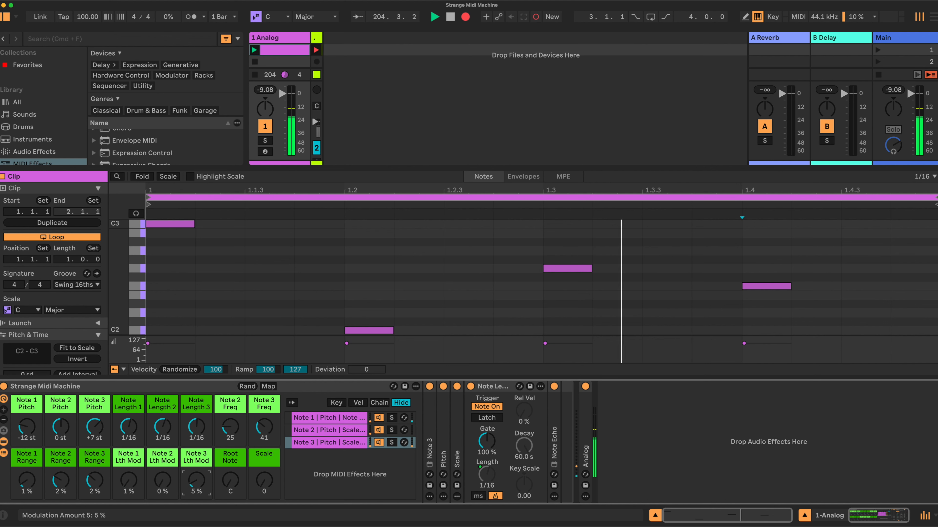
{"action": "left_click_drag", "start_coordinate": [196, 480], "coordinate": [196, 478]}
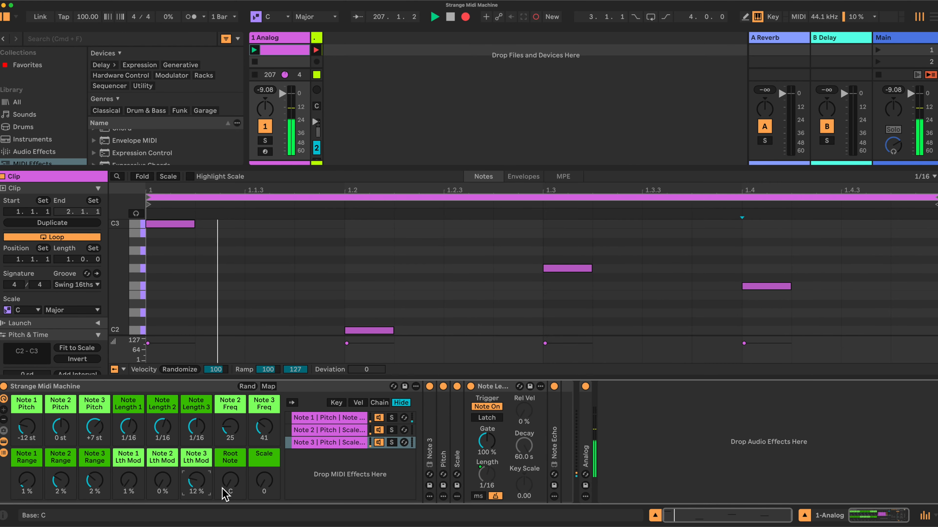
{"action": "left_click_drag", "start_coordinate": [199, 488], "coordinate": [200, 487]}
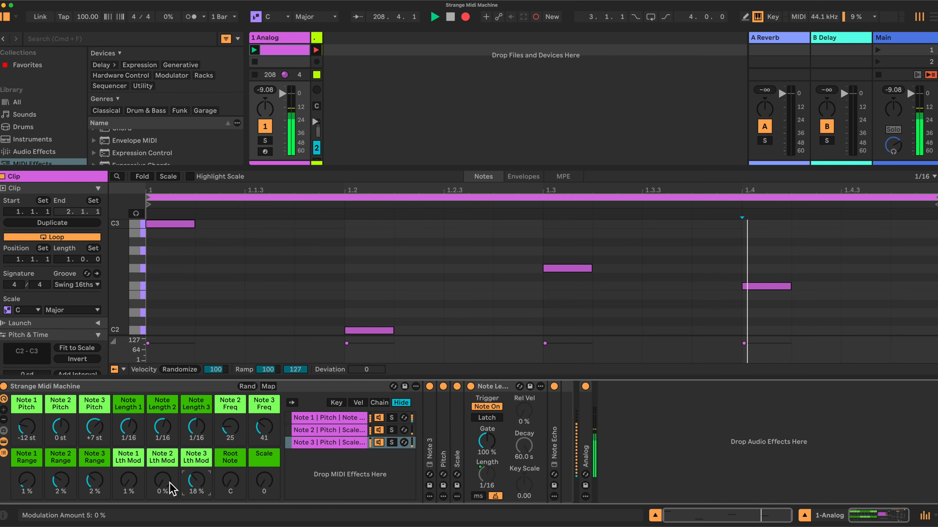
Step: Set Lth Mod to 14 % for Note 2 and 26 % for Note 1, with Note Length 1 at 1/8 and Note Length 2 at 1/48
{"action": "left_click_drag", "start_coordinate": [162, 482], "coordinate": [129, 485]}
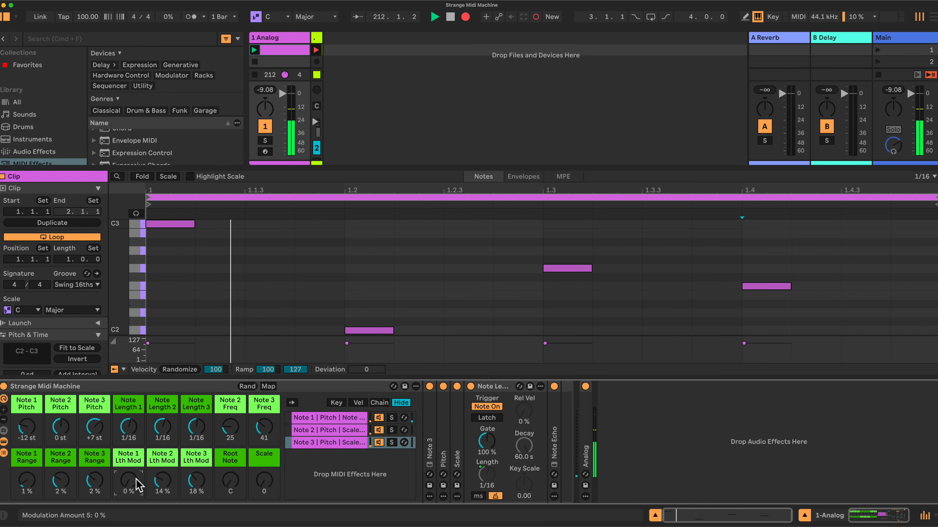
{"action": "left_click_drag", "start_coordinate": [132, 490], "coordinate": [137, 490]}
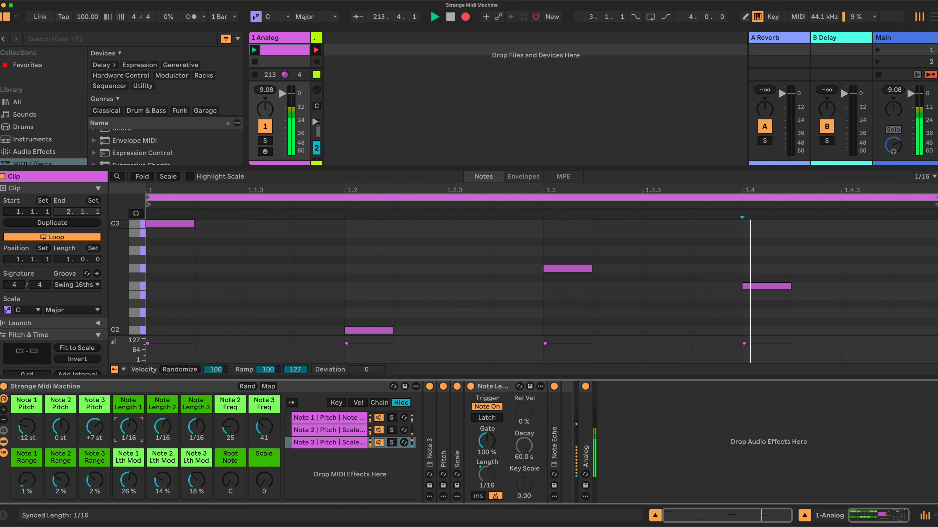
{"action": "left_click_drag", "start_coordinate": [130, 428], "coordinate": [162, 442]}
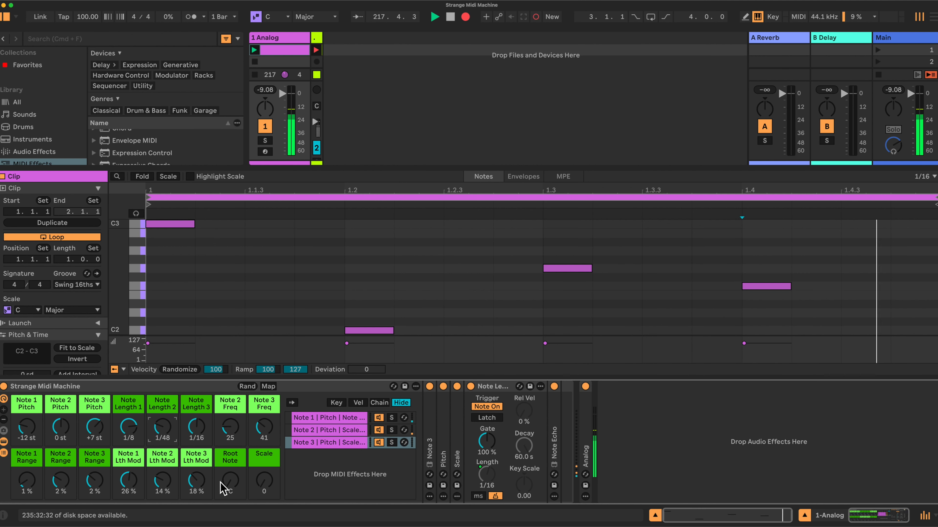
Step: Set the Scale macro to 75 and Root Note to E after trying F, and expand the Note 3 chain's Scale device
{"action": "left_click_drag", "start_coordinate": [232, 483], "coordinate": [231, 479]}
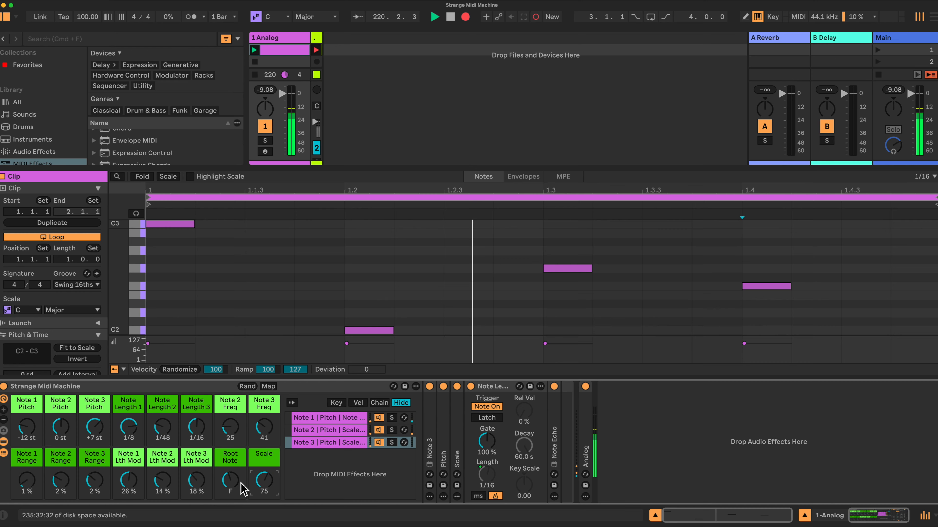
{"action": "left_click_drag", "start_coordinate": [228, 482], "coordinate": [229, 485]}
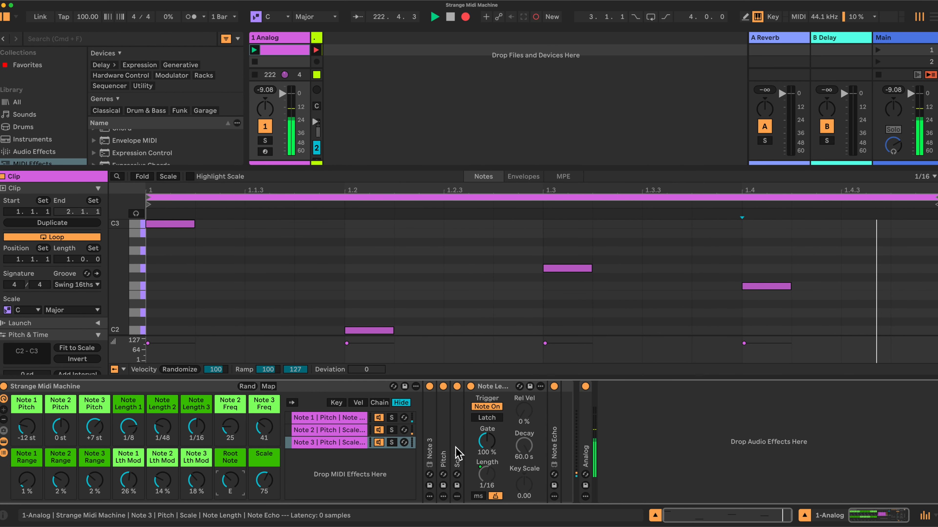
{"action": "double_click", "coordinate": [457, 457]}
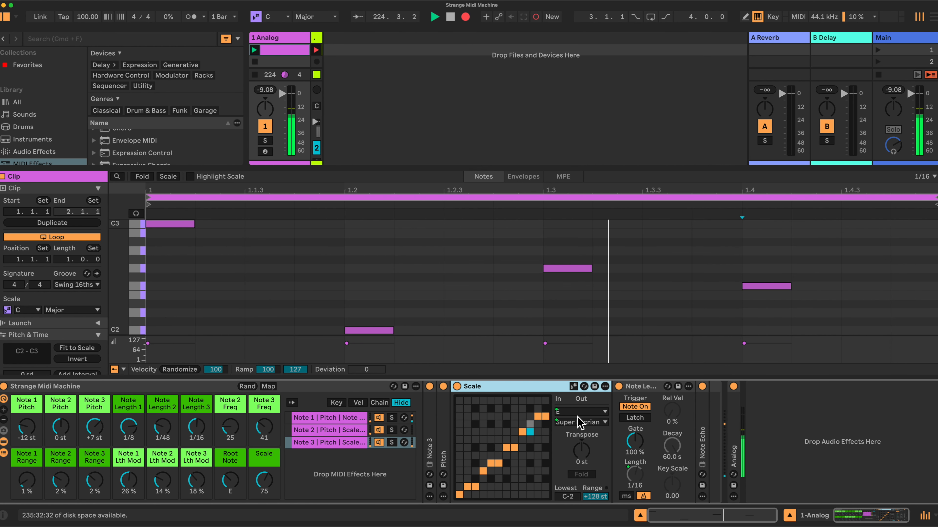
Step: Set the Scale macro to 0 for Major after trying 68, and expand the Note 3 chain's Note Echo device
{"action": "left_click_drag", "start_coordinate": [265, 485], "coordinate": [261, 498]}
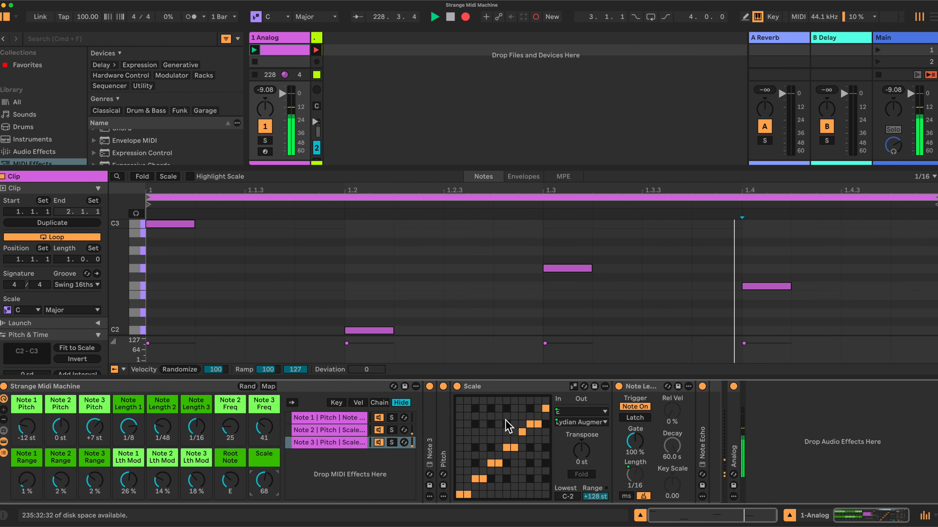
{"action": "double_click", "coordinate": [701, 420]}
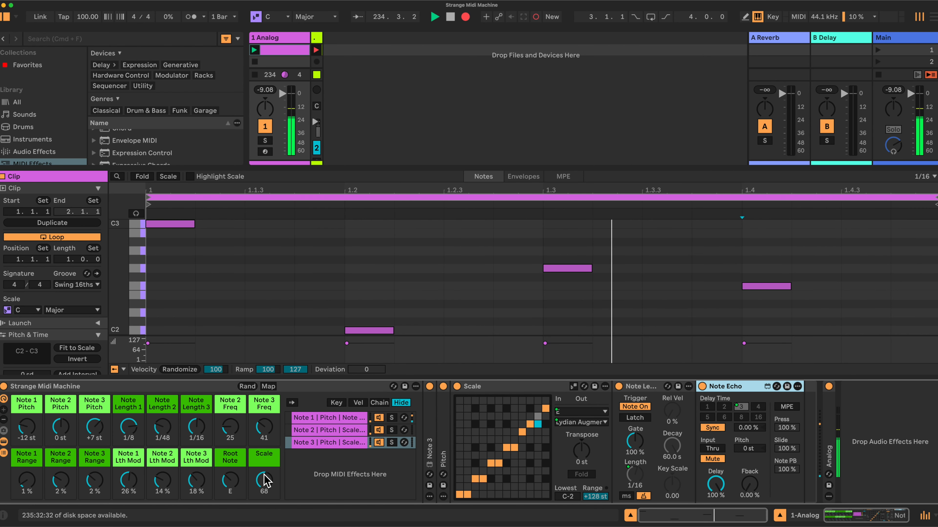
{"action": "left_click_drag", "start_coordinate": [265, 480], "coordinate": [264, 481]}
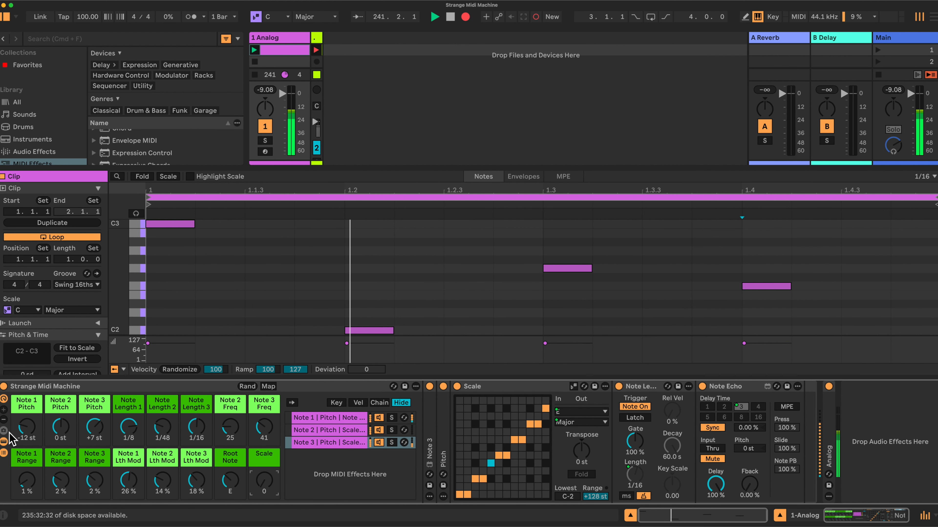
Step: Check the randomization exclusion option of the Note 1, Note 2 and Note 3 Pitch macros without changing it
{"action": "right_click", "coordinate": [27, 436]}
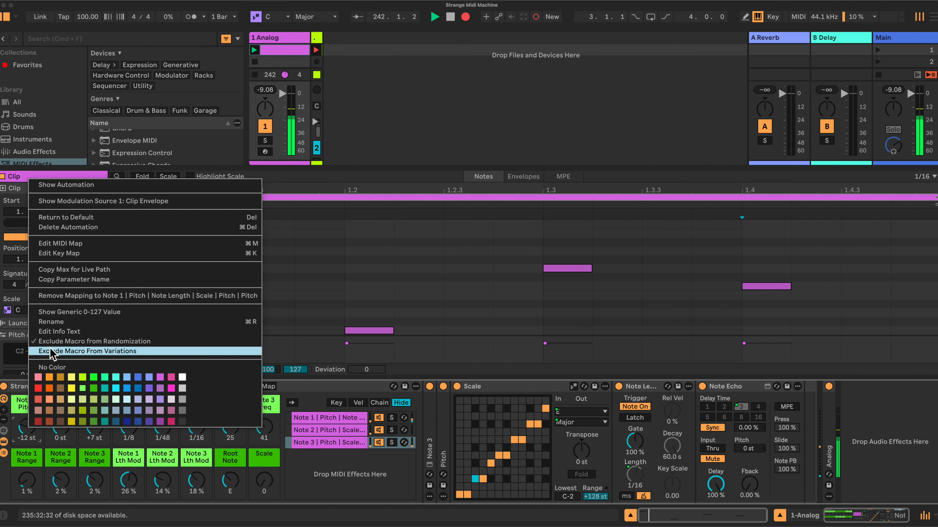
{"action": "right_click", "coordinate": [57, 429]}
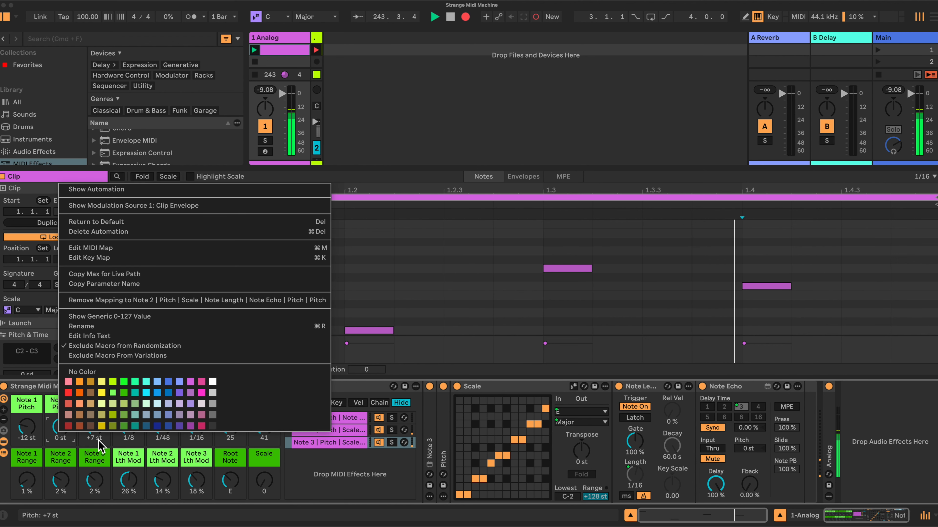
{"action": "right_click", "coordinate": [102, 430]}
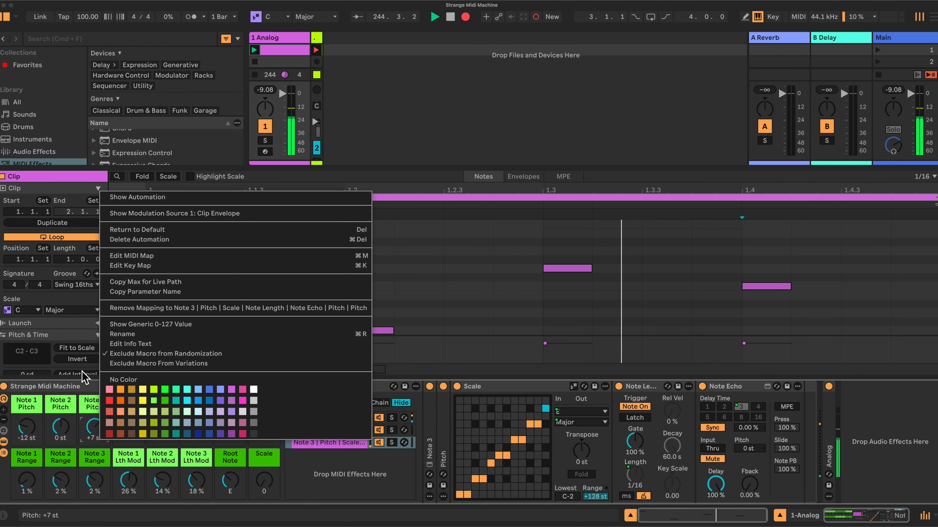
{"action": "left_click", "coordinate": [87, 387]}
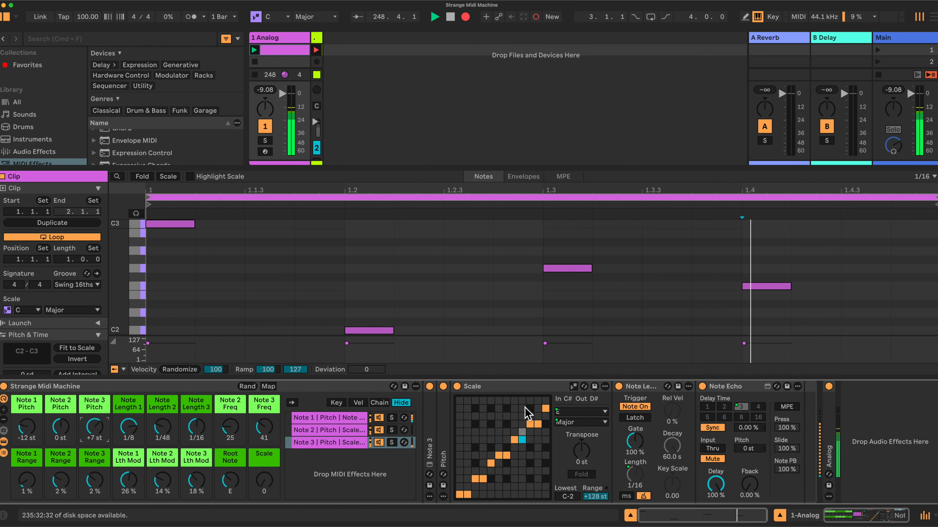
Step: Show the devices of the Note 2 chain
{"action": "left_click", "coordinate": [324, 431]}
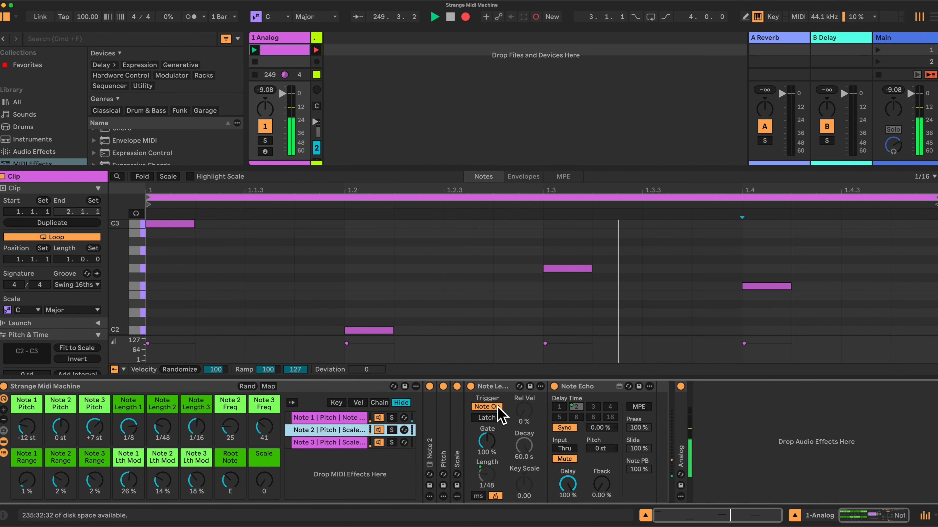
Step: Expand the Note 2 chain's Scale device and show the devices of the Note 1 and Note 3 chains
{"action": "double_click", "coordinate": [454, 440]}
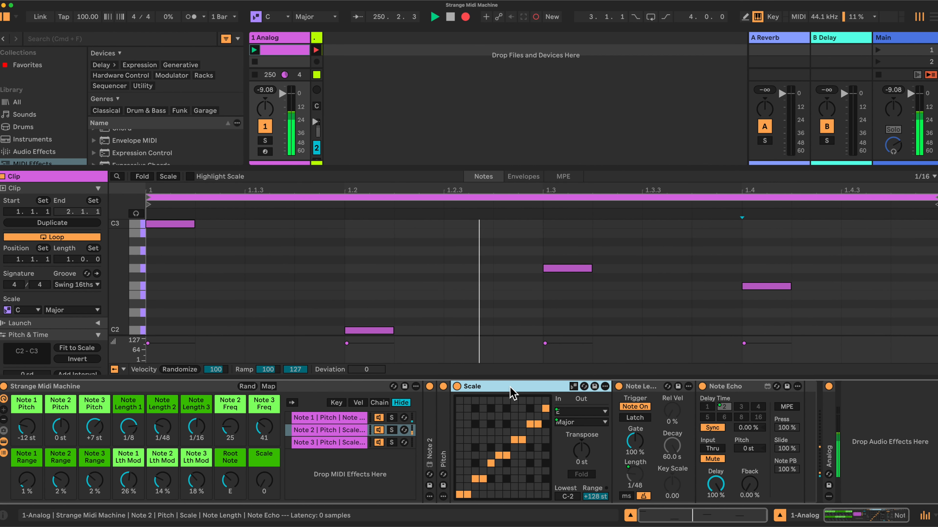
{"action": "left_click", "coordinate": [330, 418]}
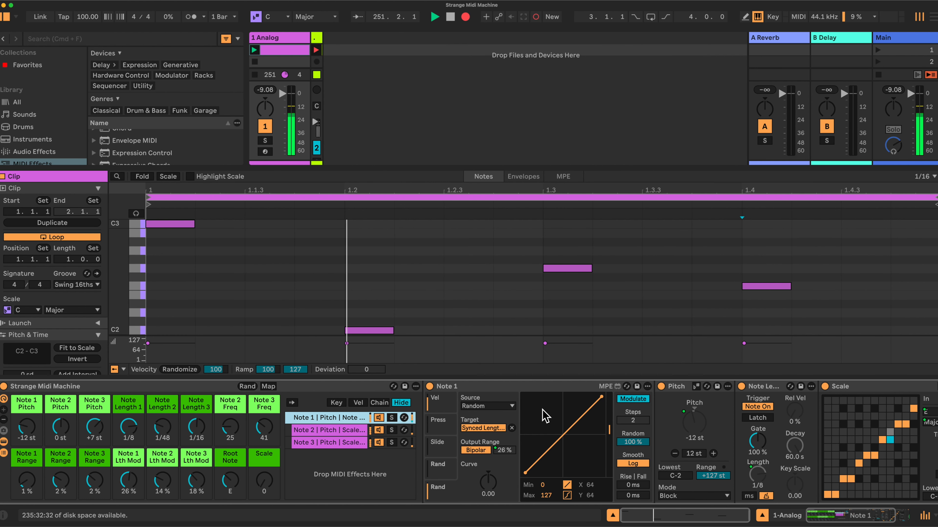
{"action": "left_click", "coordinate": [306, 443]}
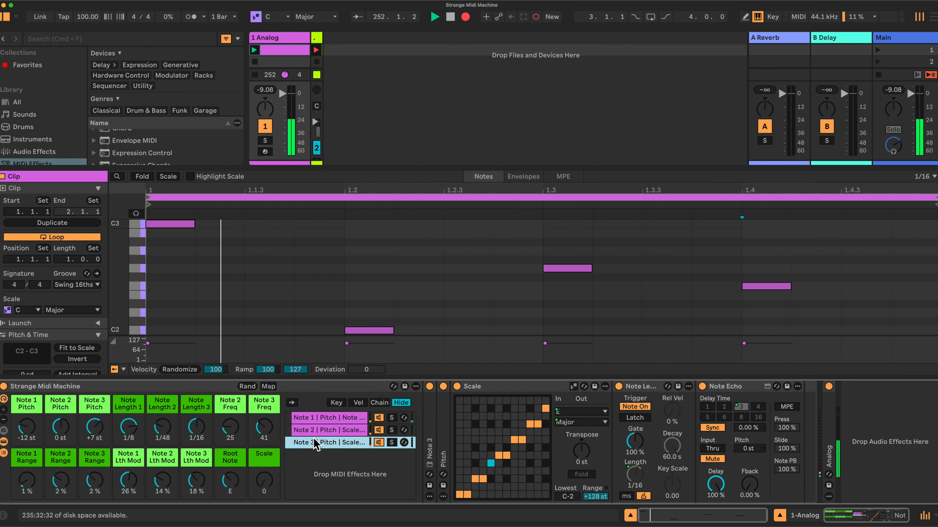
Step: Randomize the rack's macros twice, setting Note 3 Freq to 71 and lowering Note 2 Freq between the two randomizations
{"action": "left_click", "coordinate": [249, 386]}
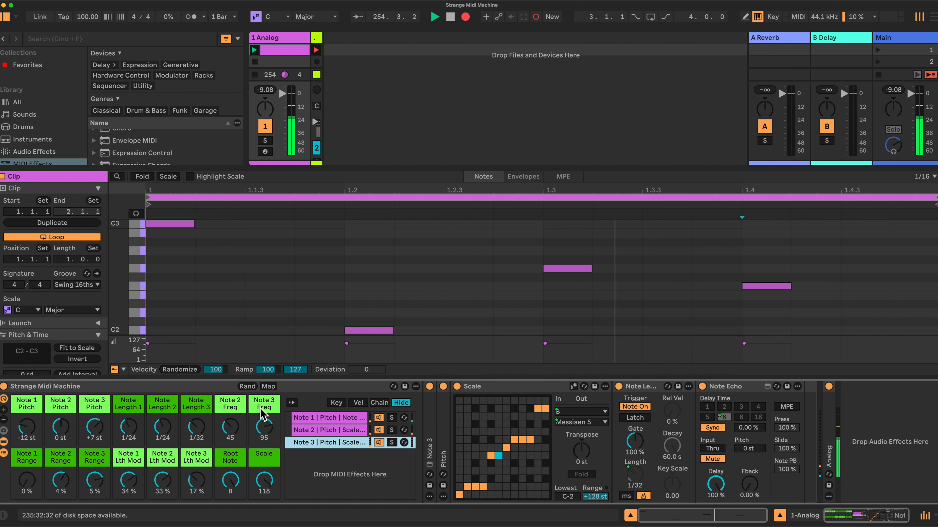
{"action": "left_click_drag", "start_coordinate": [262, 414], "coordinate": [264, 427]}
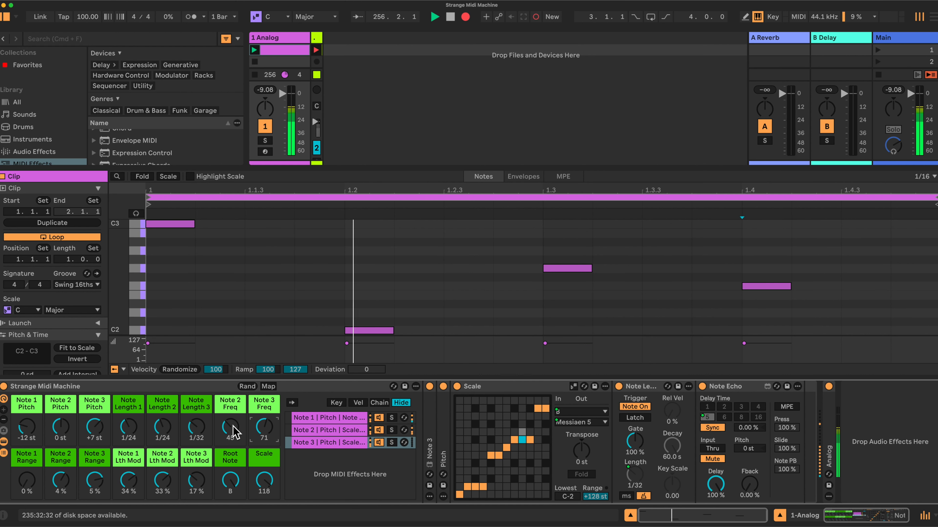
{"action": "left_click_drag", "start_coordinate": [232, 427], "coordinate": [232, 428]}
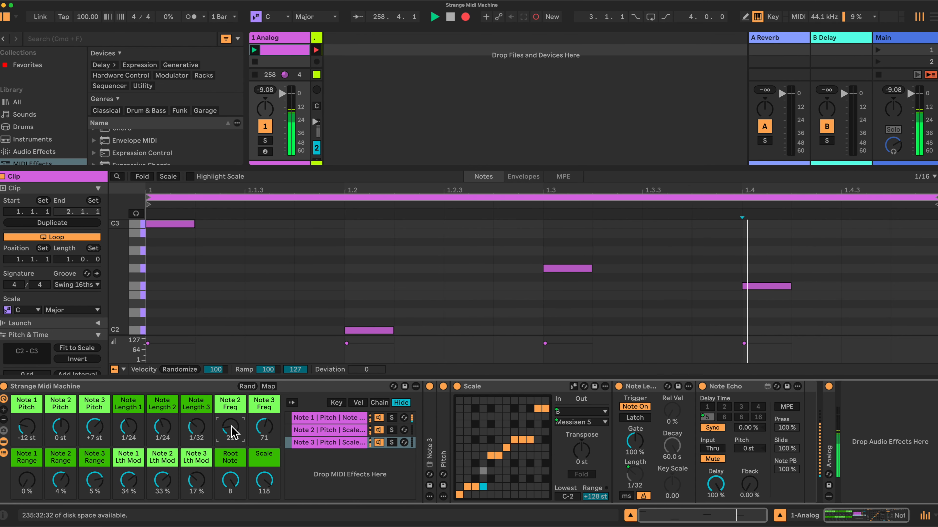
{"action": "left_click", "coordinate": [246, 386]}
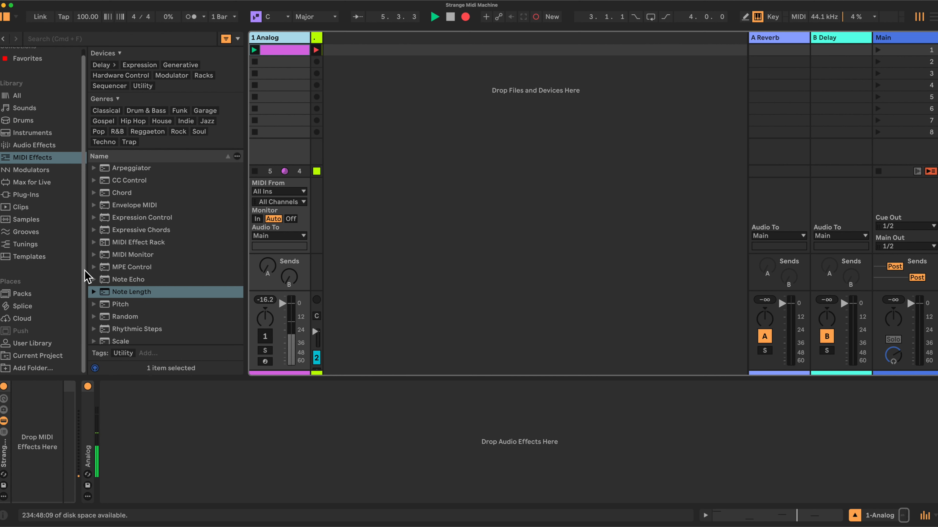
Step: Locate MIDI Effect Rack among the MIDI effects and show the macro controls of the Strange Midi Machine rack
{"action": "left_click", "coordinate": [49, 161]}
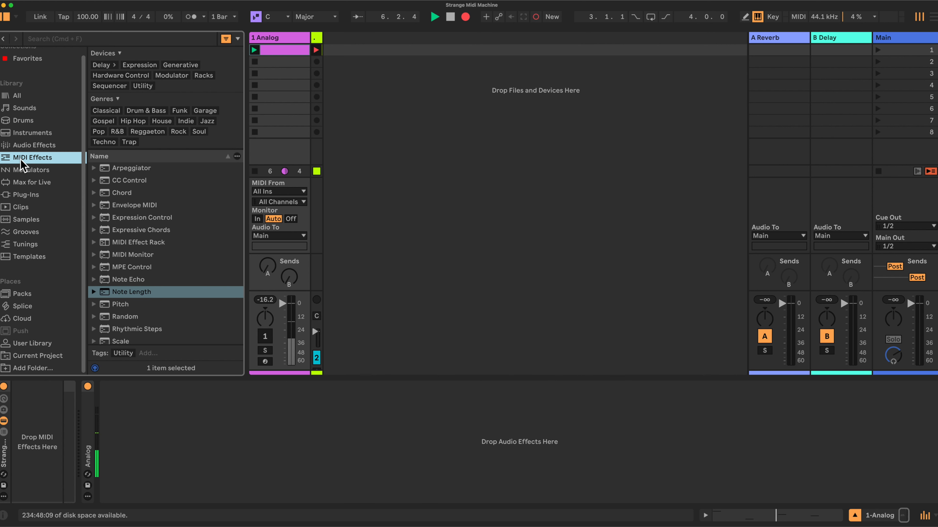
{"action": "left_click", "coordinate": [155, 243]}
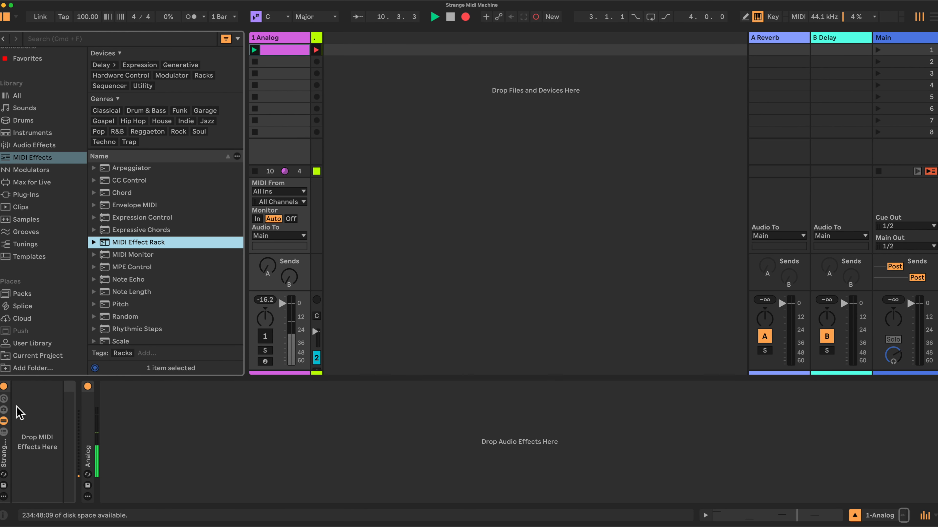
{"action": "left_click", "coordinate": [4, 400]}
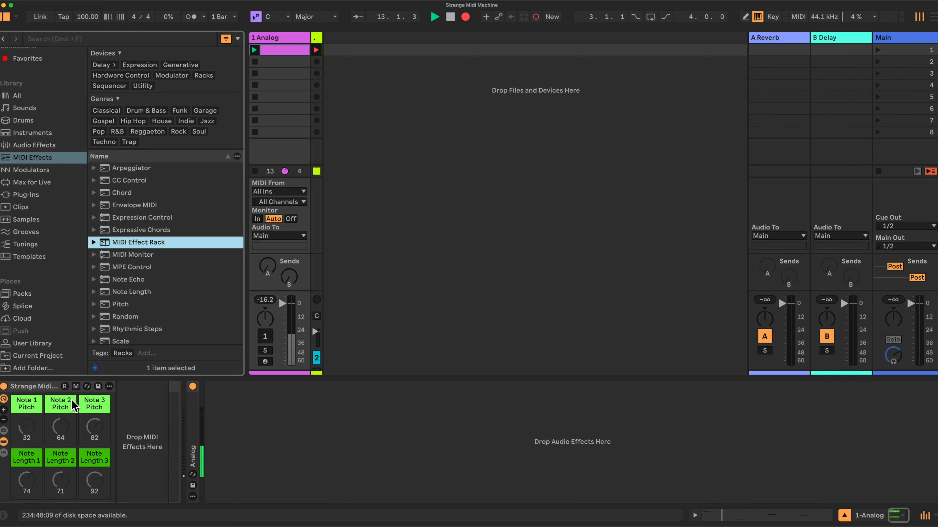
Step: Check the options of the Note 1 Pitch macro, including its randomization exclusion, without changing them
{"action": "right_click", "coordinate": [30, 404]}
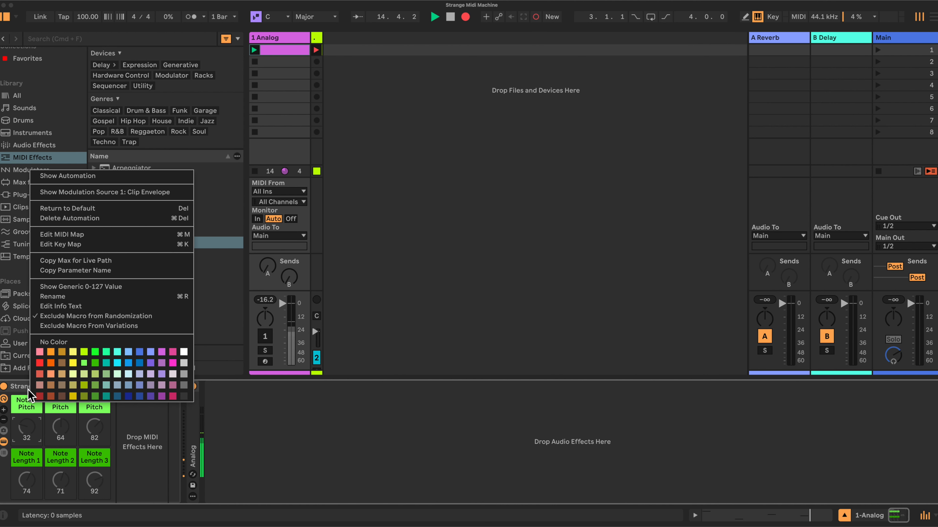
{"action": "left_click", "coordinate": [31, 409]}
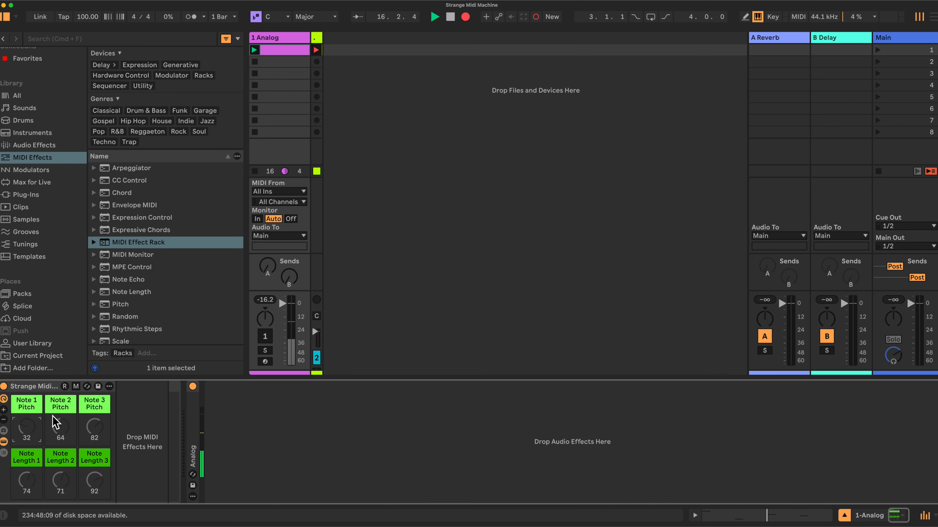
Step: Increase the rack to 16 visible macro controls and show its chain list
{"action": "left_click", "coordinate": [4, 410]}
{"action": "left_click", "coordinate": [4, 410]}
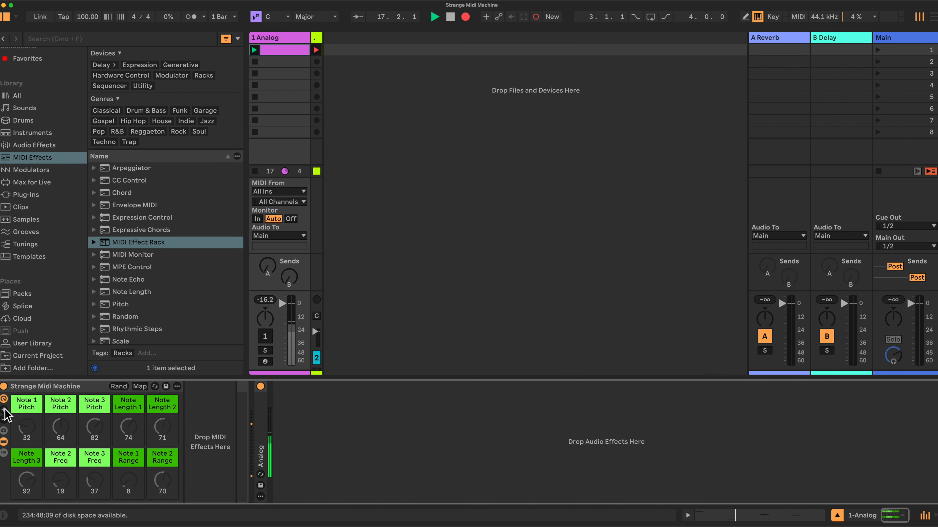
{"action": "left_click", "coordinate": [4, 410]}
{"action": "left_click", "coordinate": [4, 410]}
{"action": "left_click", "coordinate": [4, 410]}
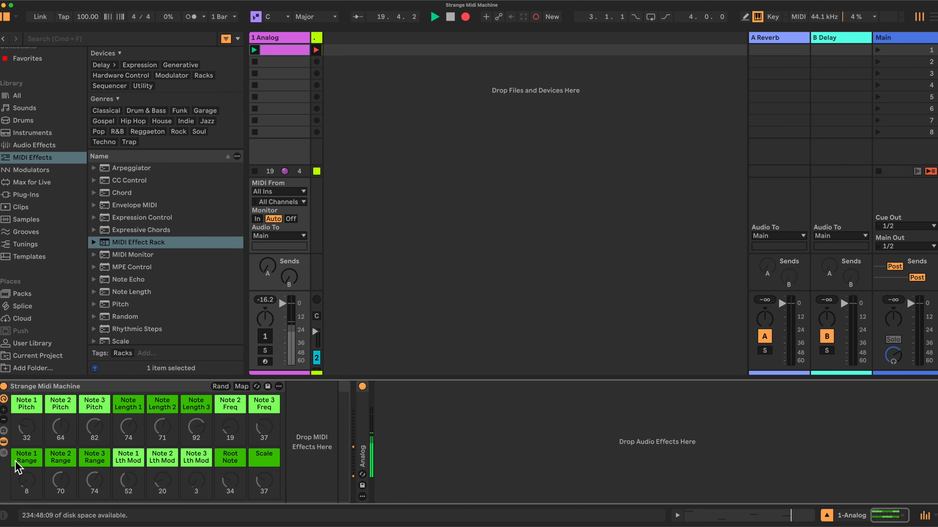
{"action": "left_click", "coordinate": [4, 453]}
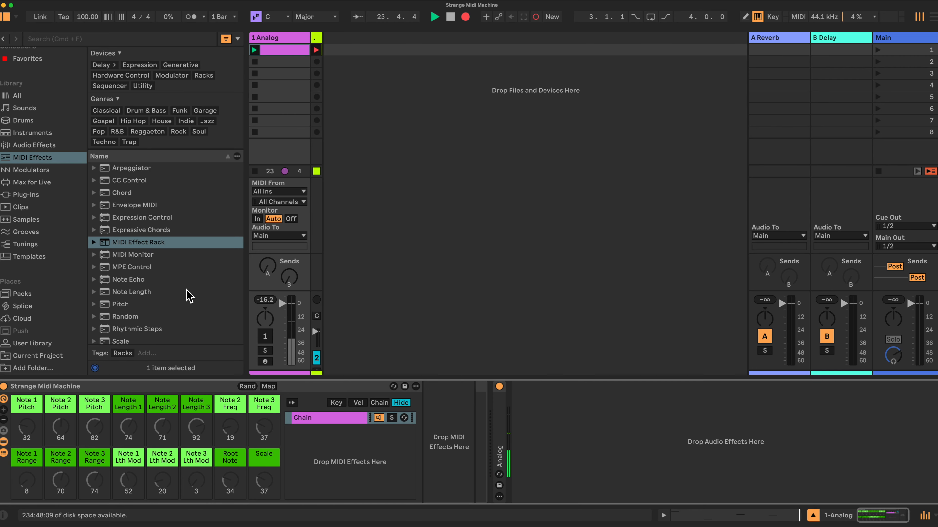
Step: Add an Expression Control device to the rack's empty chain and place a Pitch device after it
{"action": "left_click", "coordinate": [155, 218]}
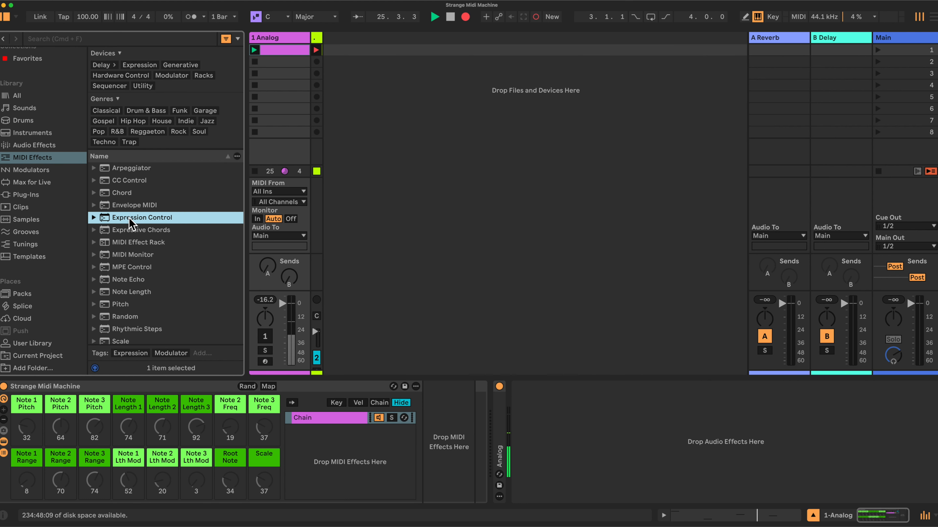
{"action": "left_click_drag", "start_coordinate": [130, 222], "coordinate": [426, 403]}
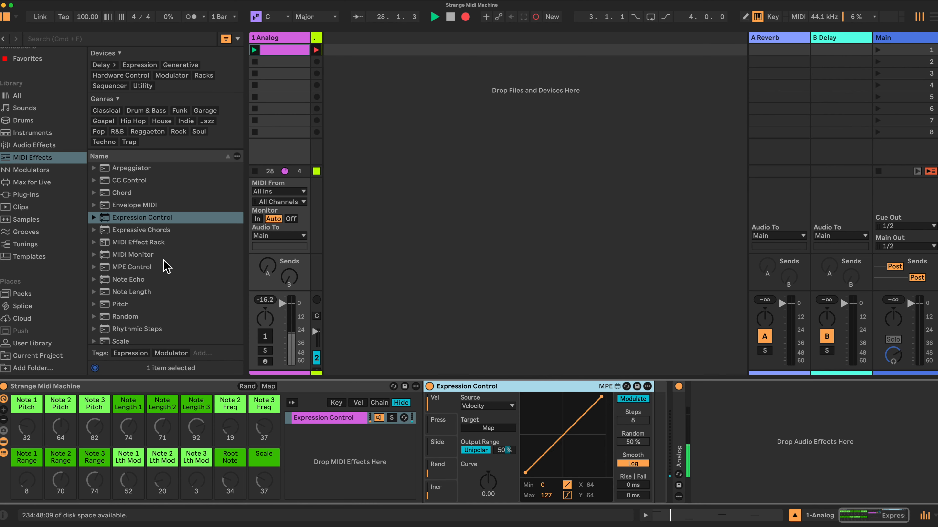
{"action": "scroll", "coordinate": [164, 264], "scroll_direction": "down", "scroll_amount": 3}
{"action": "mouse_move", "coordinate": [117, 272]}
{"action": "left_mouse_down"}
{"action": "mouse_move", "coordinate": [131, 289]}
{"action": "mouse_move", "coordinate": [404, 345]}
{"action": "mouse_move", "coordinate": [652, 411]}
{"action": "left_mouse_up"}
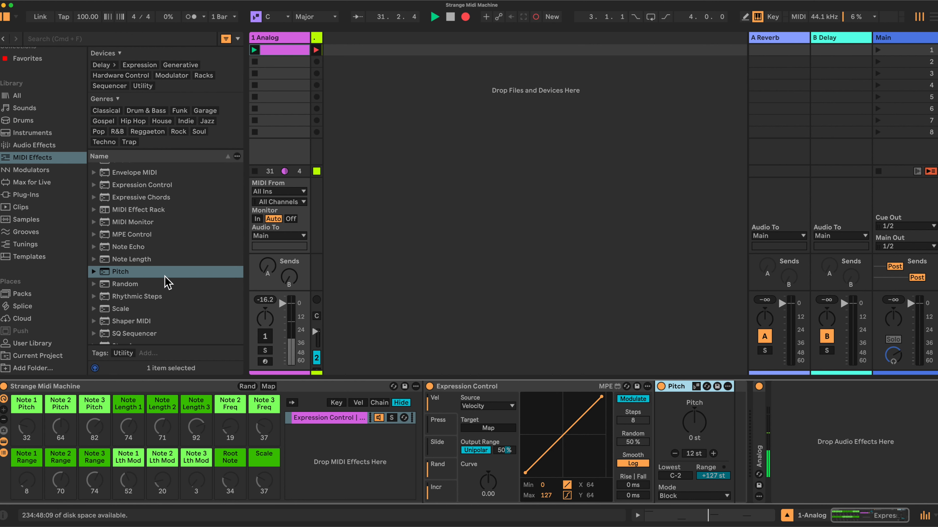
Step: Add a Scale device after Pitch and a Note Length device at the end of the chain
{"action": "scroll", "coordinate": [166, 283], "scroll_direction": "down", "scroll_amount": 2}
{"action": "left_click_drag", "start_coordinate": [120, 290], "coordinate": [736, 428]}
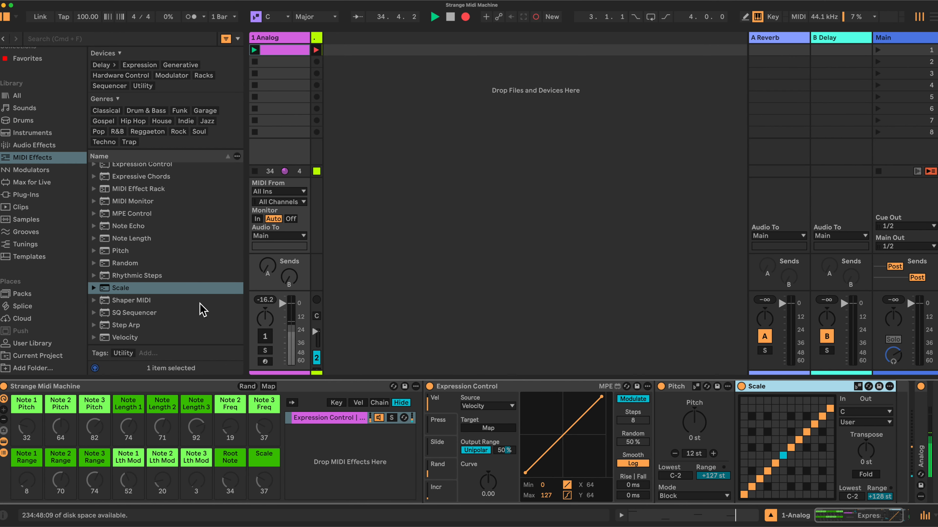
{"action": "left_click", "coordinate": [127, 240]}
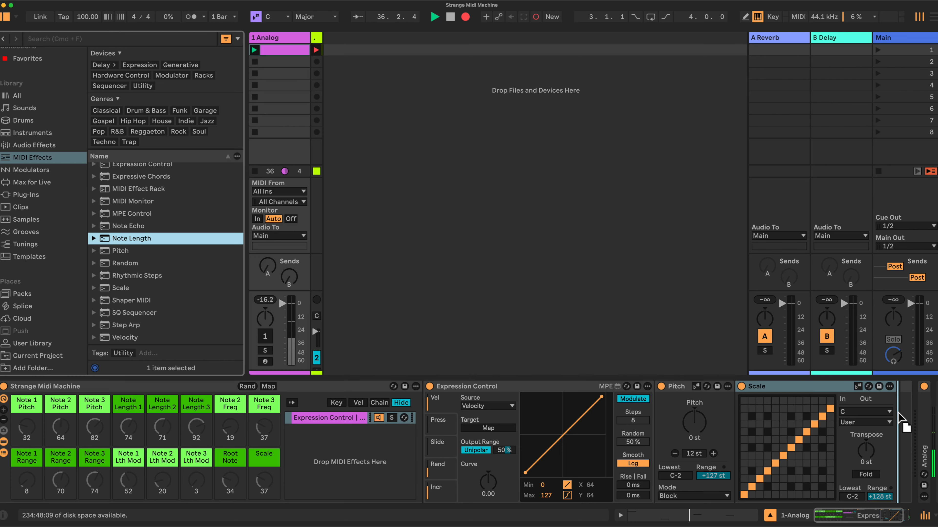
{"action": "key", "text": "Return"}
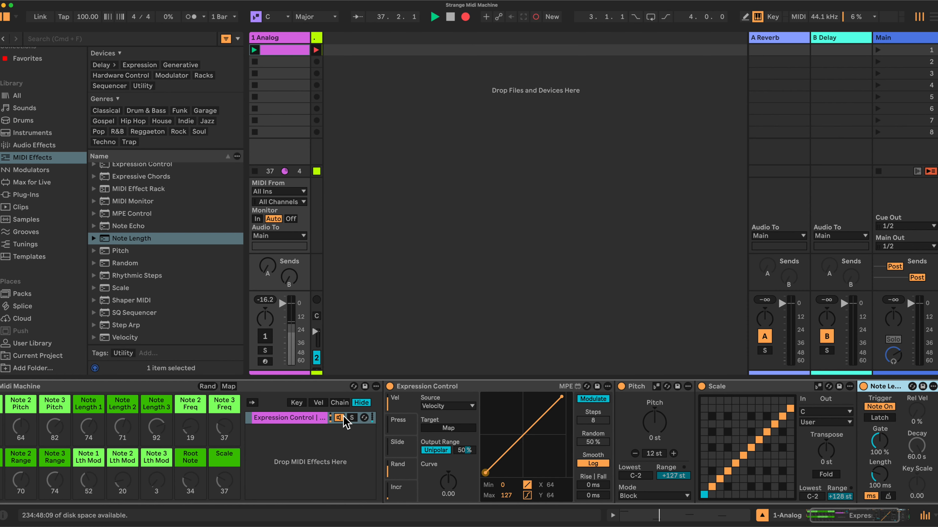
Step: Rename the Expression Control device as Note 1
{"action": "right_click", "coordinate": [417, 385]}
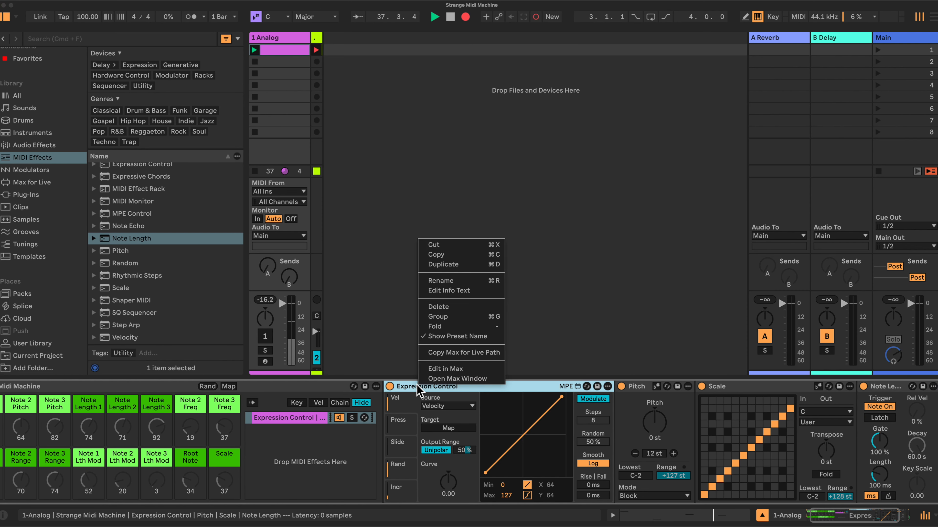
{"action": "left_click", "coordinate": [430, 281]}
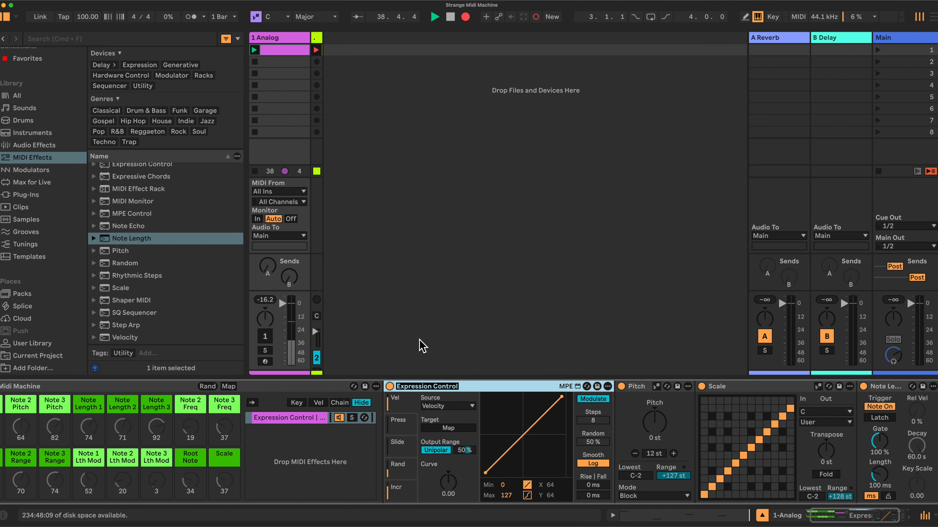
{"action": "type", "text": "No"}
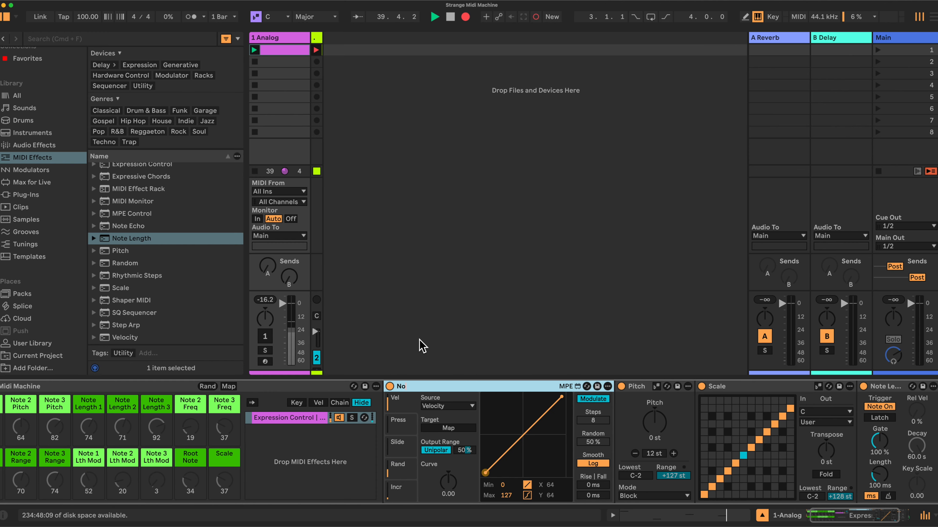
{"action": "type", "text": "te 1"}
{"action": "key", "text": "Return"}
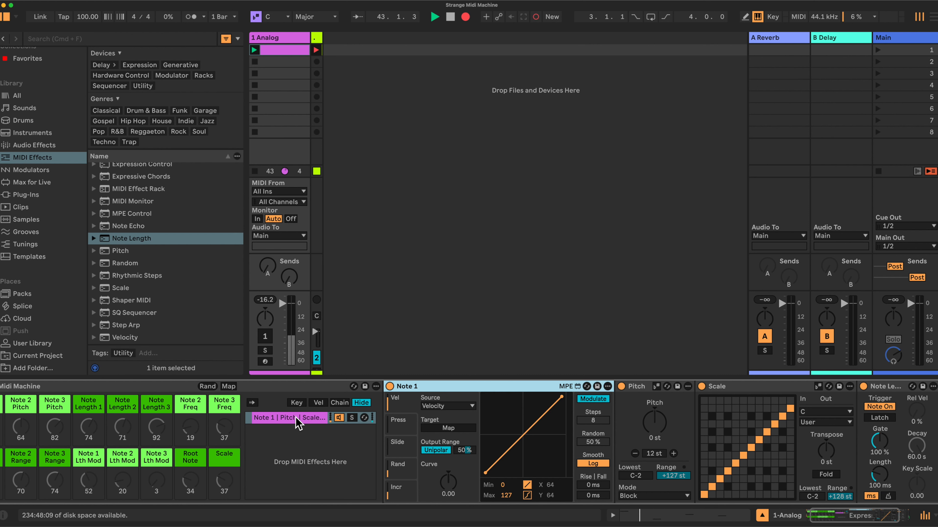
Step: Fold the Note 1 and Scale devices and switch the Note Length device's length from milliseconds to tempo sync
{"action": "scroll", "coordinate": [489, 440], "scroll_direction": "right", "scroll_amount": 5}
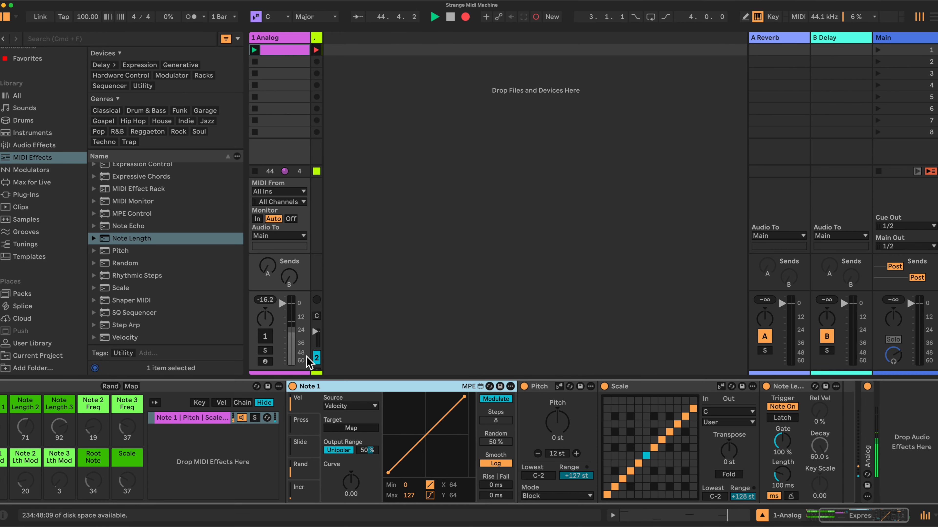
{"action": "scroll", "coordinate": [705, 404], "scroll_direction": "right", "scroll_amount": 1}
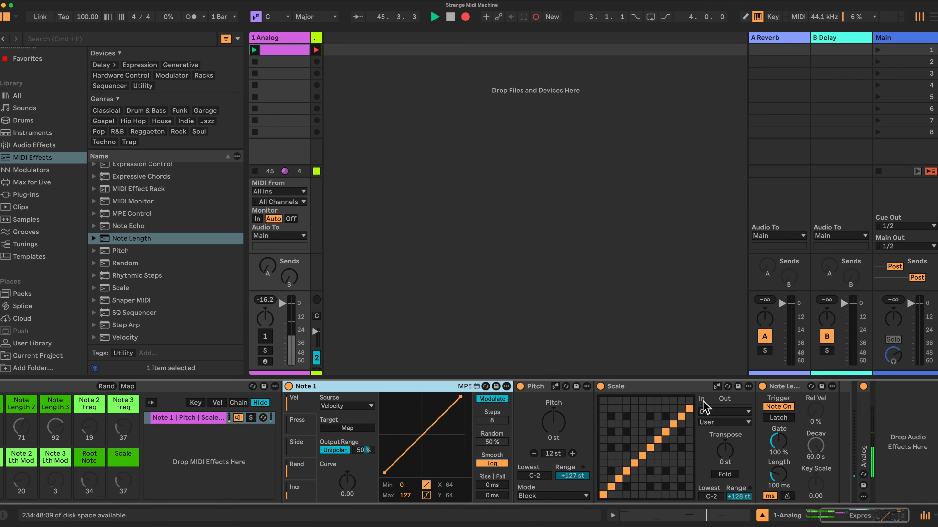
{"action": "double_click", "coordinate": [441, 387]}
{"action": "double_click", "coordinate": [443, 388]}
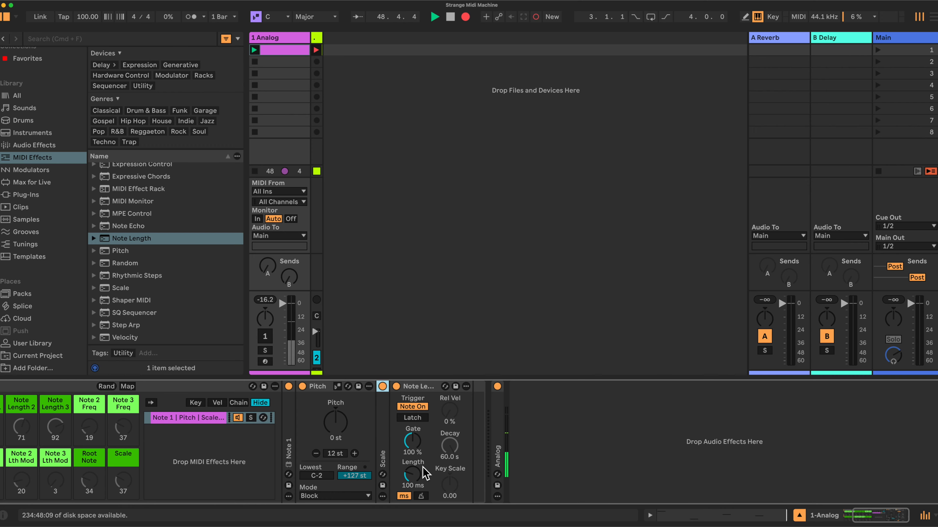
{"action": "left_click", "coordinate": [423, 497]}
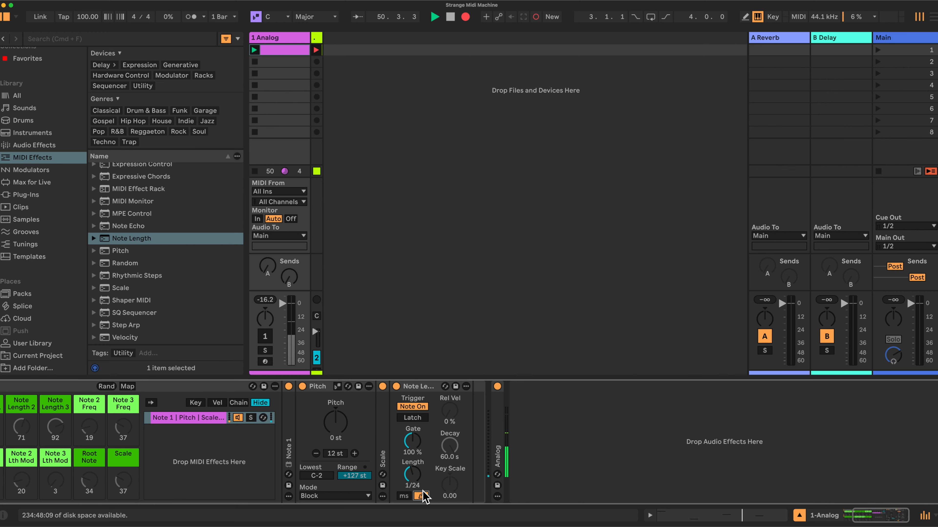
Step: Unfold the Scale and Note 1 devices in the chain
{"action": "double_click", "coordinate": [381, 426]}
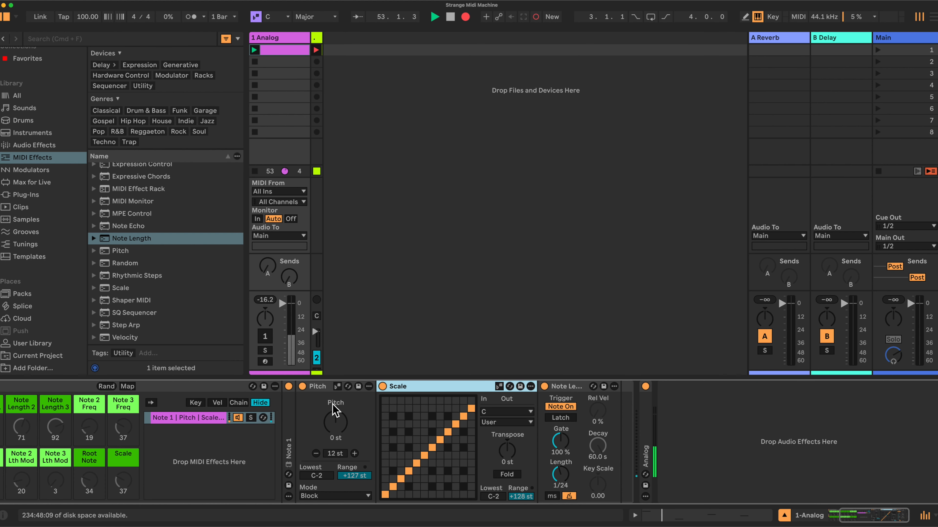
{"action": "scroll", "coordinate": [335, 410], "scroll_direction": "left", "scroll_amount": 2}
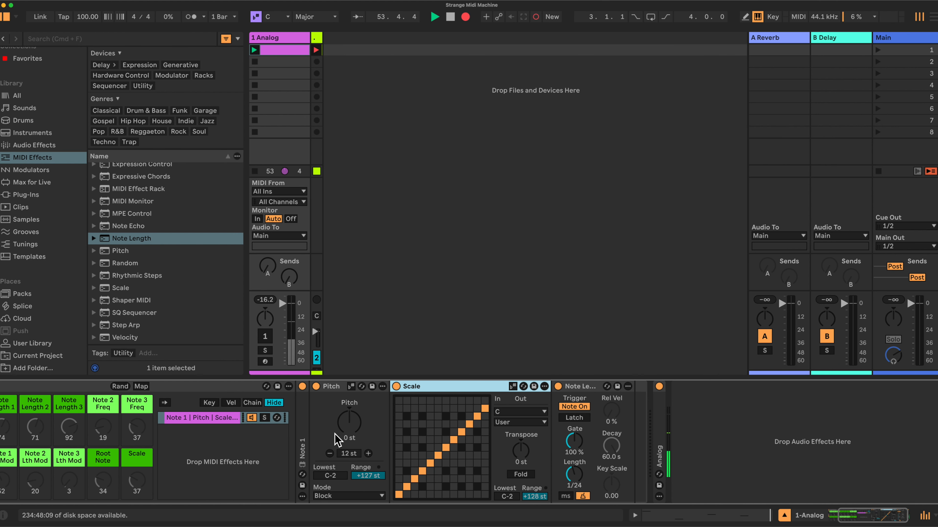
{"action": "left_click", "coordinate": [302, 437]}
{"action": "double_click", "coordinate": [303, 438]}
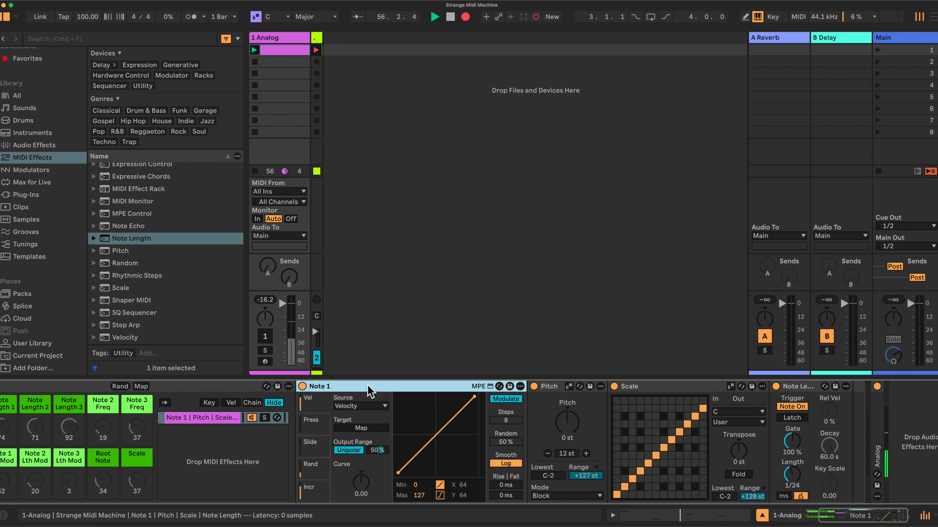
Step: Set the source of Note 1's last modulation slot to Random, with a bipolar output range and 2 steps
{"action": "left_click", "coordinate": [312, 491]}
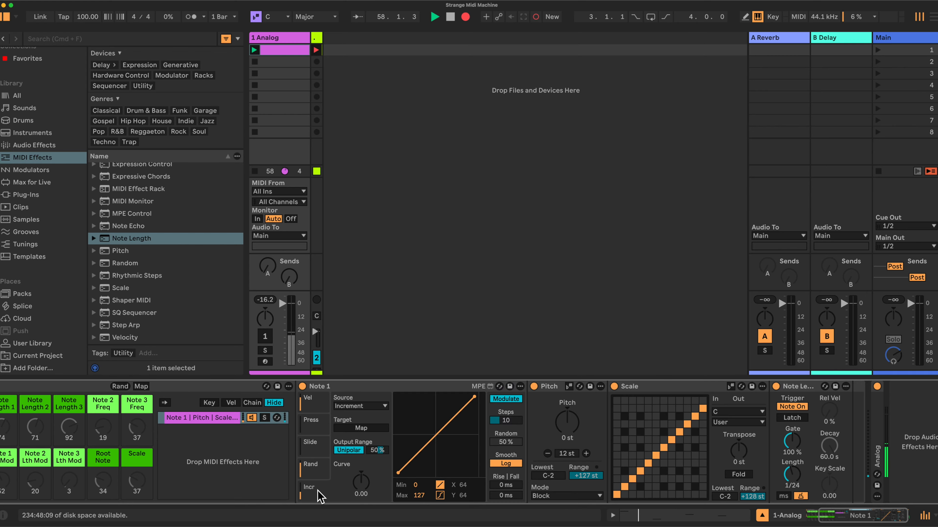
{"action": "left_click", "coordinate": [385, 407]}
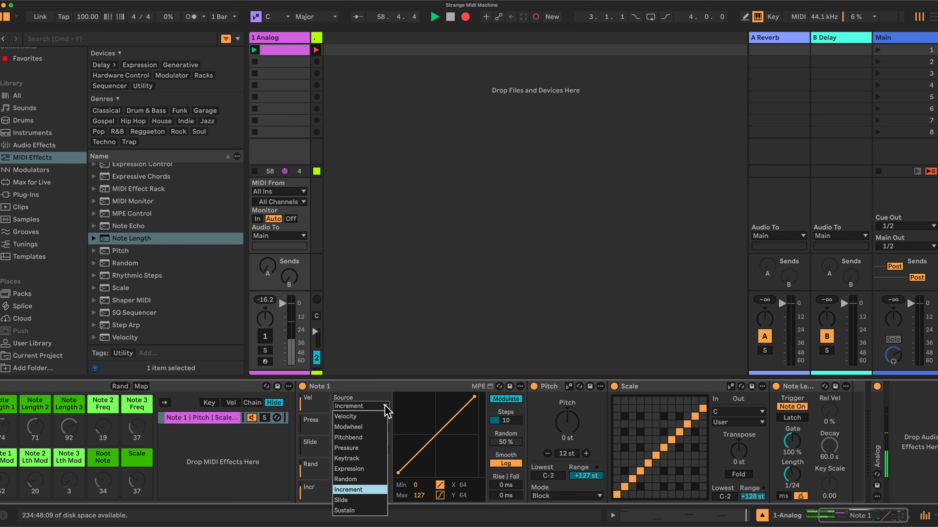
{"action": "left_click", "coordinate": [350, 479]}
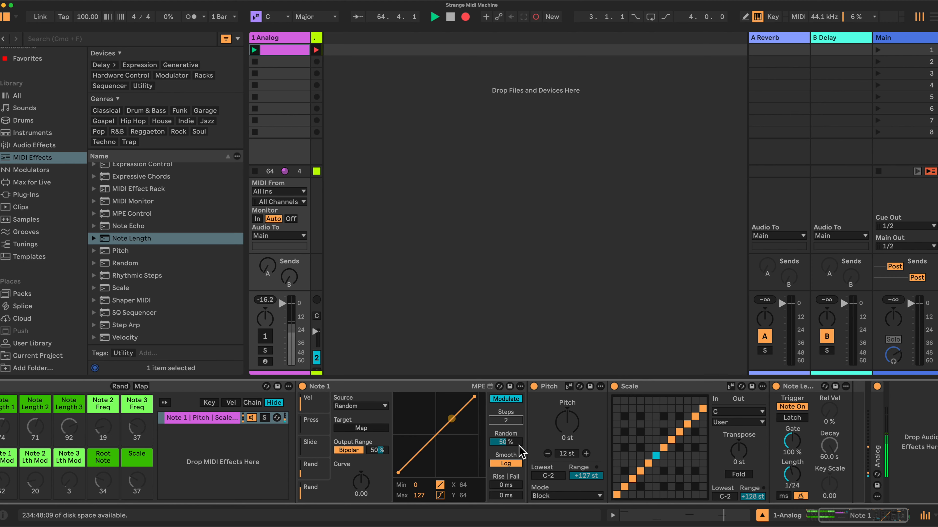
Step: Set Note 1's last modulation slot to 100% random and map it to the Pitch device's pitch with a 23% output range
{"action": "left_click_drag", "start_coordinate": [511, 443], "coordinate": [511, 406]}
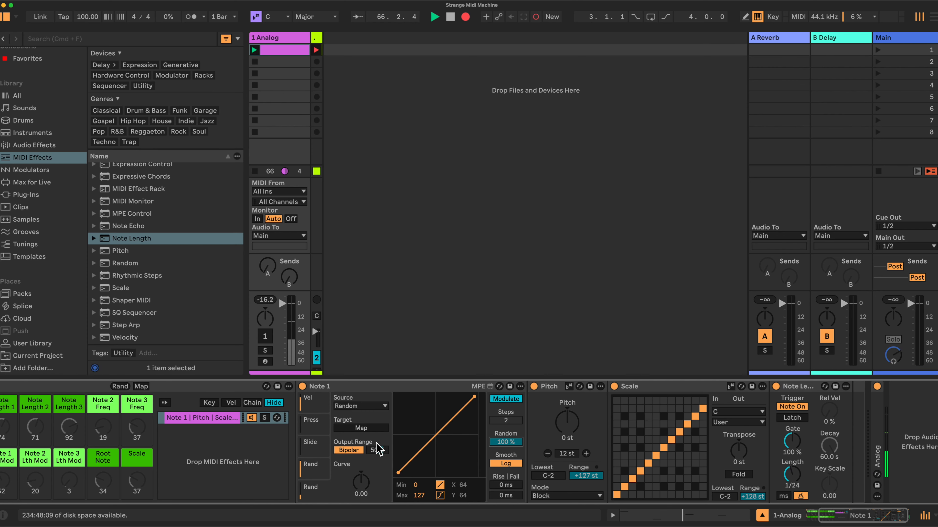
{"action": "left_click", "coordinate": [358, 428]}
{"action": "left_click", "coordinate": [568, 424]}
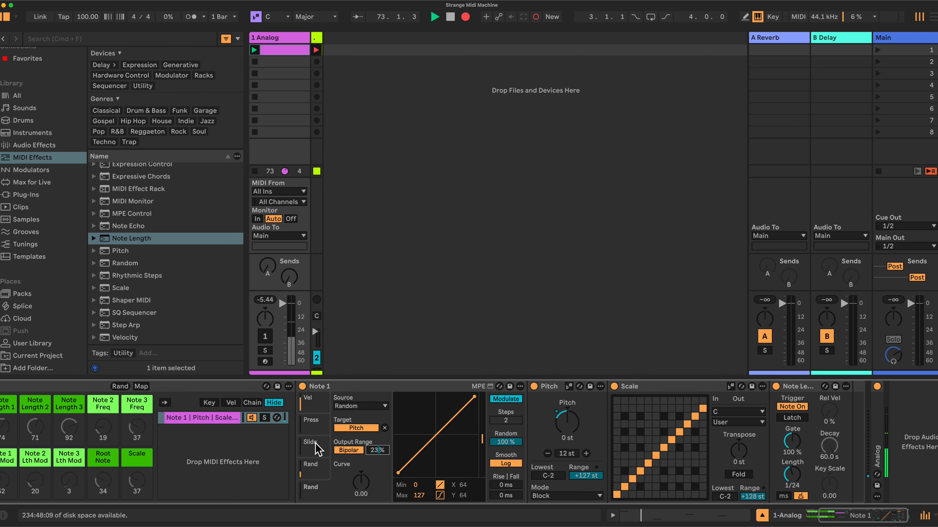
Step: Configure Note 1's fourth slot as bipolar with 2 steps and 100% random, mapped to Note Length's synced length at 30% output range
{"action": "left_click", "coordinate": [320, 471]}
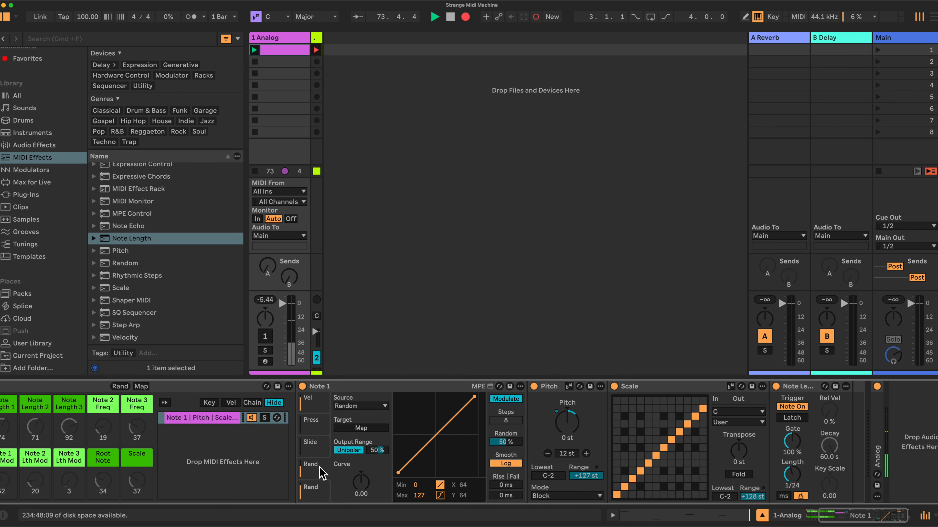
{"action": "left_click", "coordinate": [349, 450]}
{"action": "left_click_drag", "start_coordinate": [509, 441], "coordinate": [509, 404]}
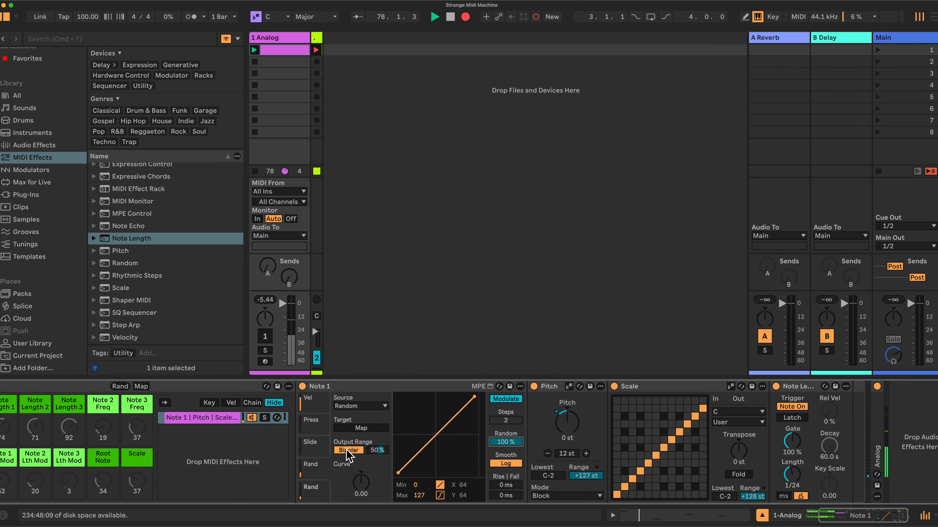
{"action": "left_click", "coordinate": [361, 429]}
{"action": "left_click", "coordinate": [792, 475]}
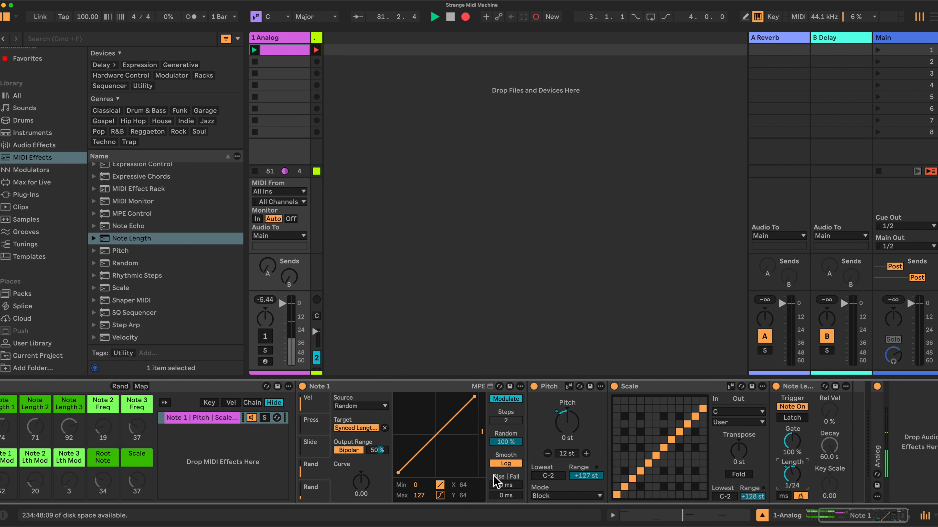
{"action": "left_click", "coordinate": [383, 450]}
{"action": "left_click_drag", "start_coordinate": [383, 450], "coordinate": [383, 455]}
Step: Duplicate the Note 1 chain and rename the copy's Expression Control device as Note 2
{"action": "left_click", "coordinate": [205, 425]}
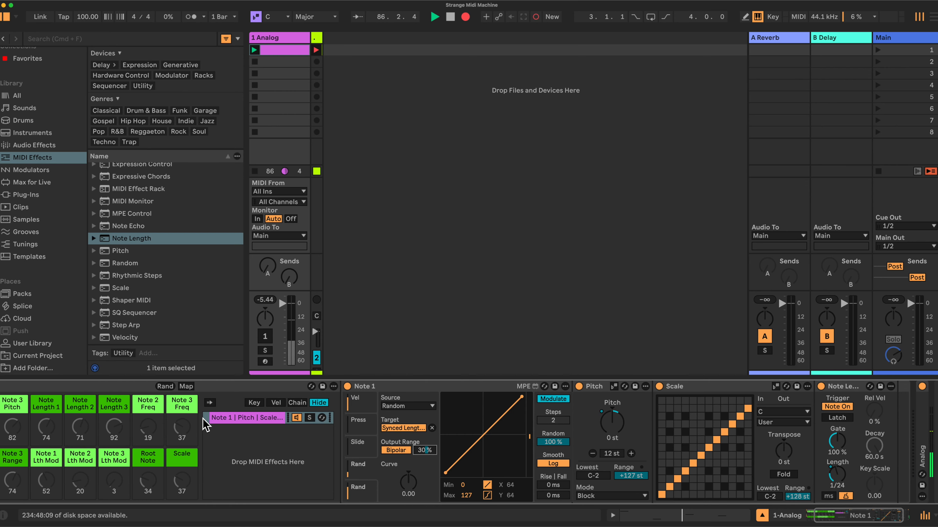
{"action": "right_click", "coordinate": [288, 424]}
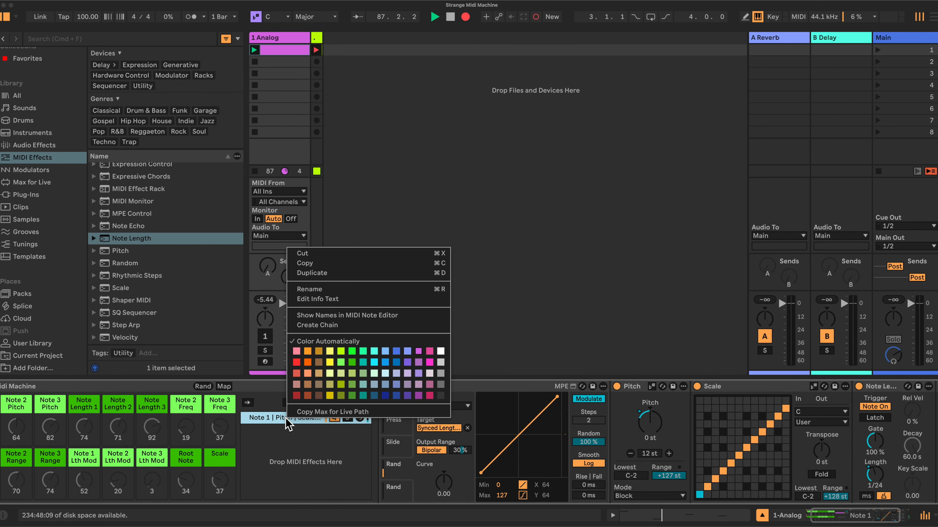
{"action": "left_click", "coordinate": [313, 273]}
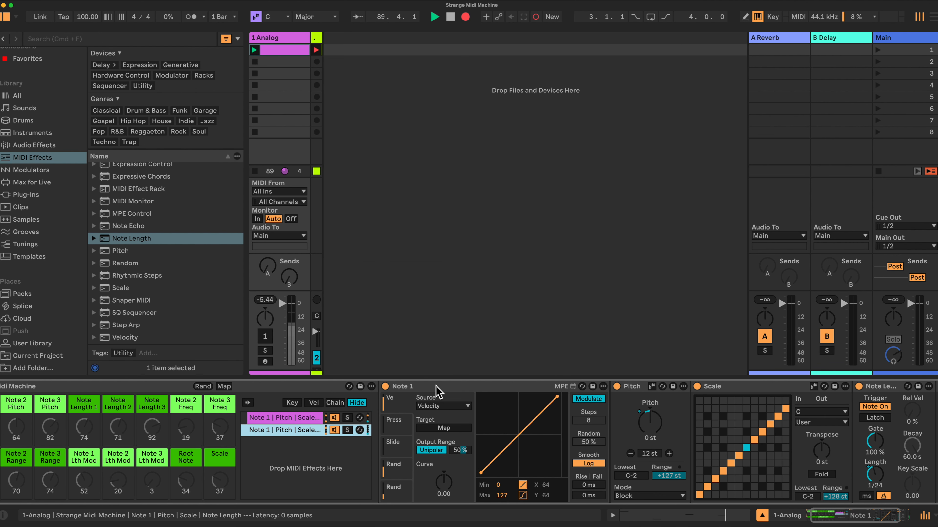
{"action": "left_click", "coordinate": [398, 388]}
{"action": "right_click", "coordinate": [409, 388]}
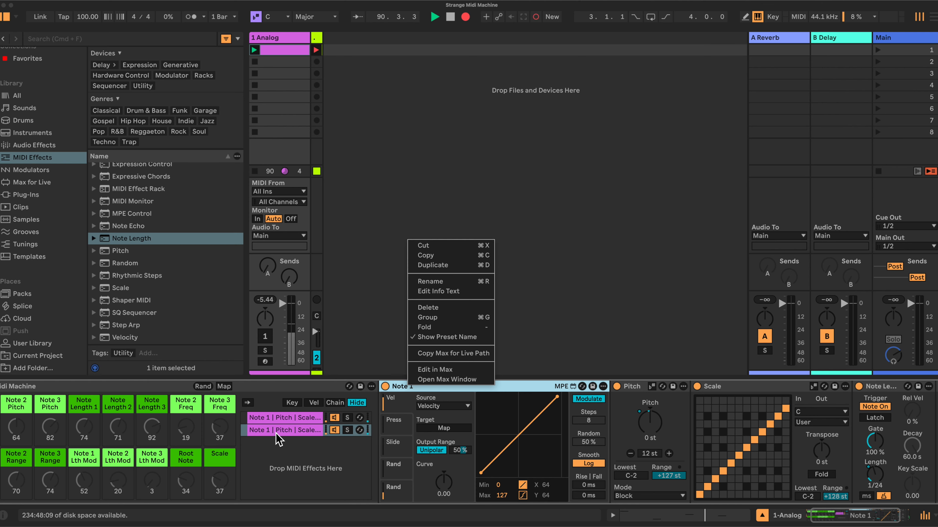
{"action": "left_click", "coordinate": [279, 439]}
{"action": "right_click", "coordinate": [416, 387]}
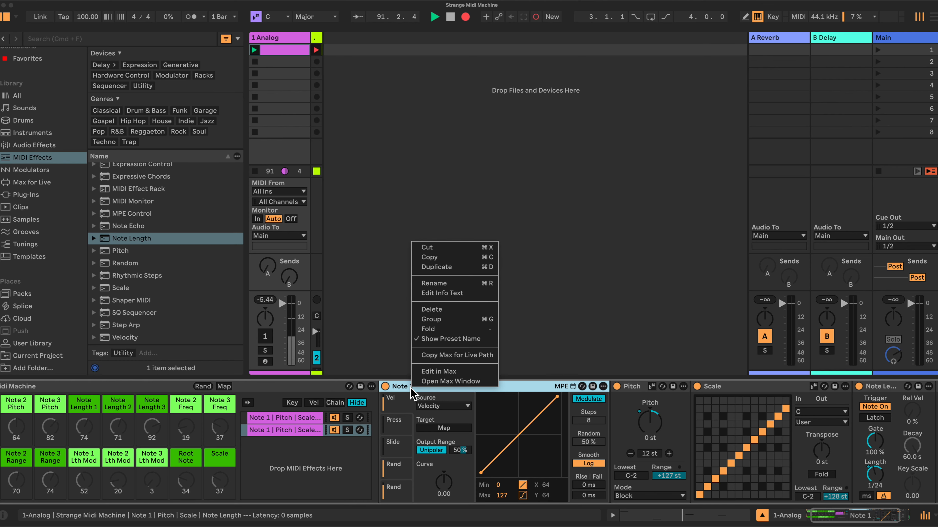
{"action": "left_click", "coordinate": [434, 283]}
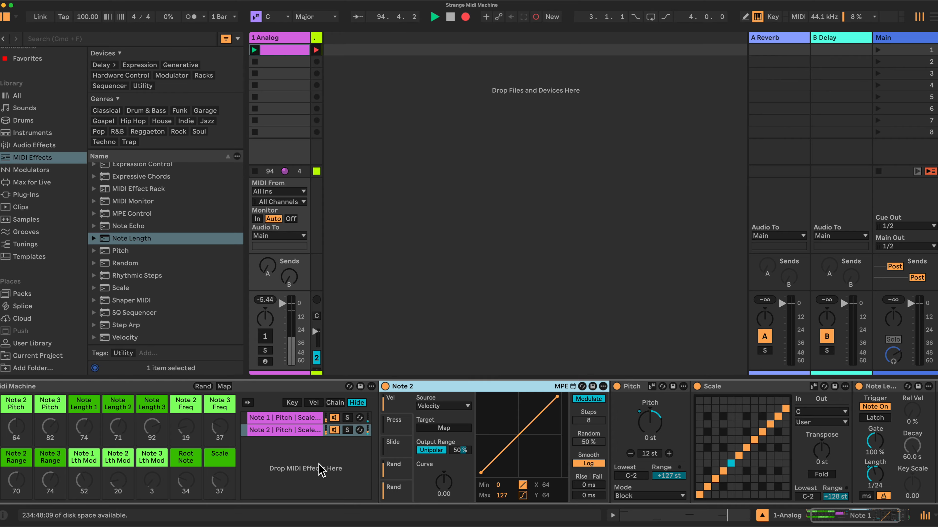
Step: Add a Note Echo device after Note Length in the Note 2 chain
{"action": "scroll", "coordinate": [336, 462], "scroll_direction": "right", "scroll_amount": 5}
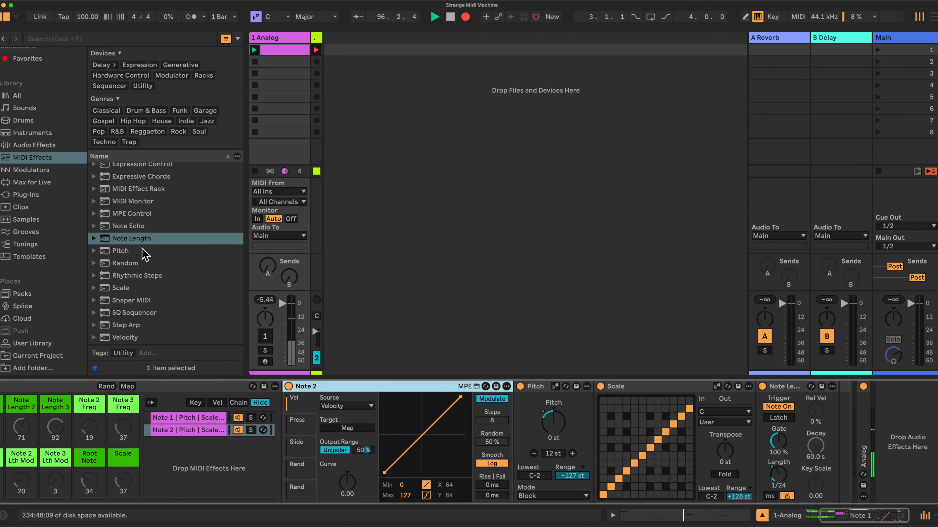
{"action": "left_click", "coordinate": [141, 230]}
{"action": "left_click_drag", "start_coordinate": [140, 230], "coordinate": [840, 423]}
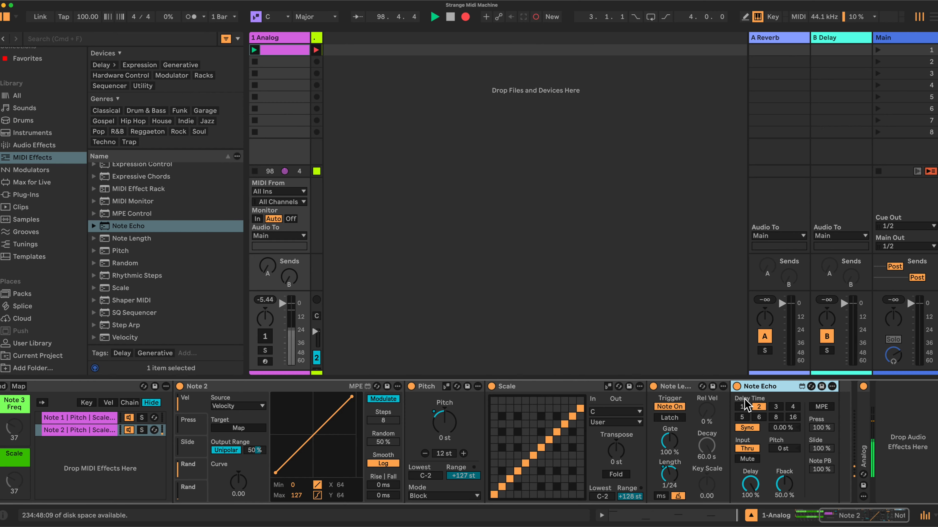
Step: Fold the Scale and Note Length devices and set Note Echo's input to Mute with 0% feedback
{"action": "double_click", "coordinate": [561, 389]}
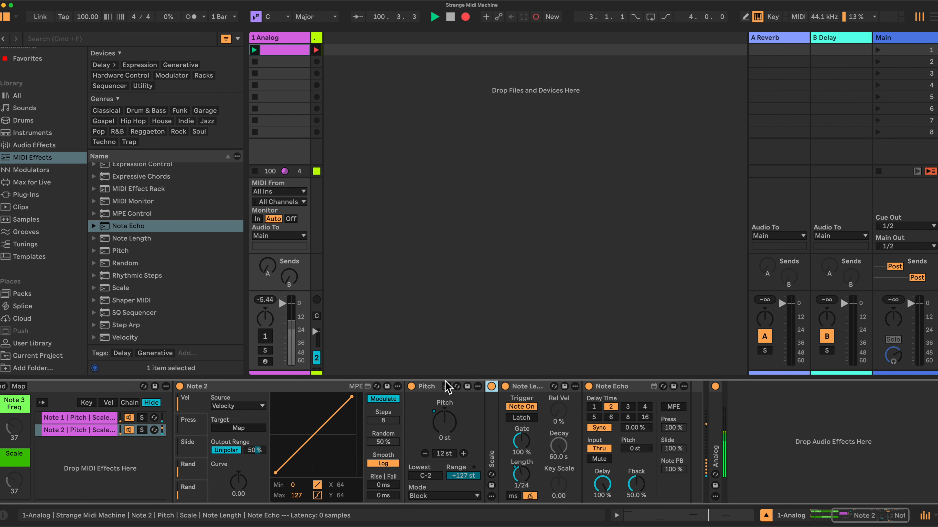
{"action": "double_click", "coordinate": [528, 388]}
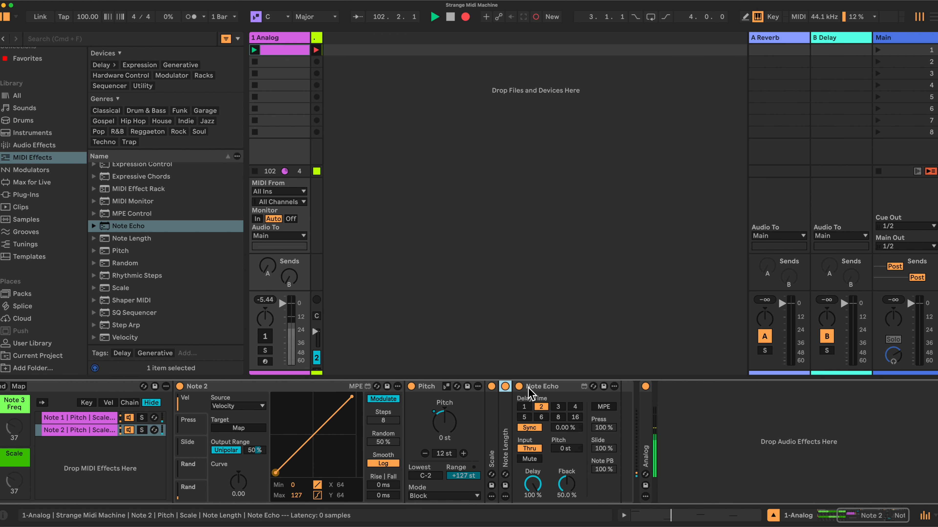
{"action": "left_click", "coordinate": [531, 460]}
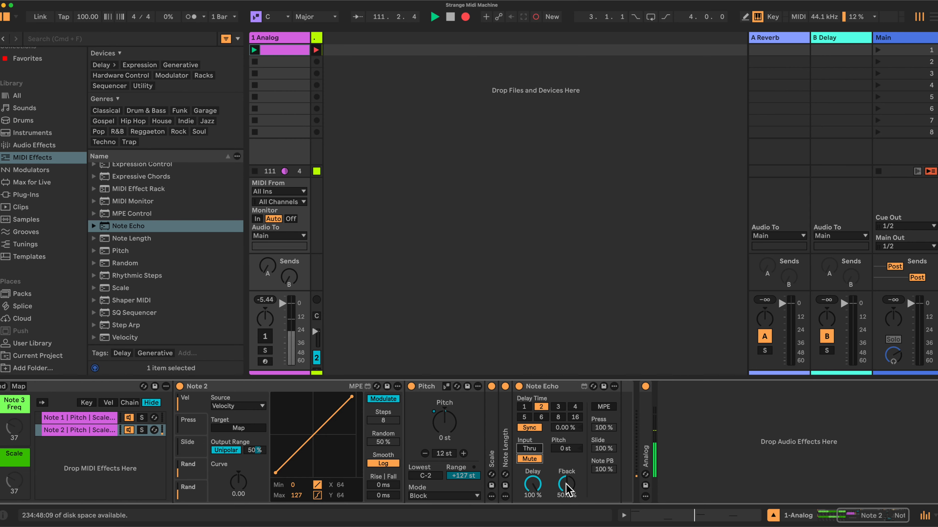
{"action": "left_click_drag", "start_coordinate": [572, 484], "coordinate": [571, 514]}
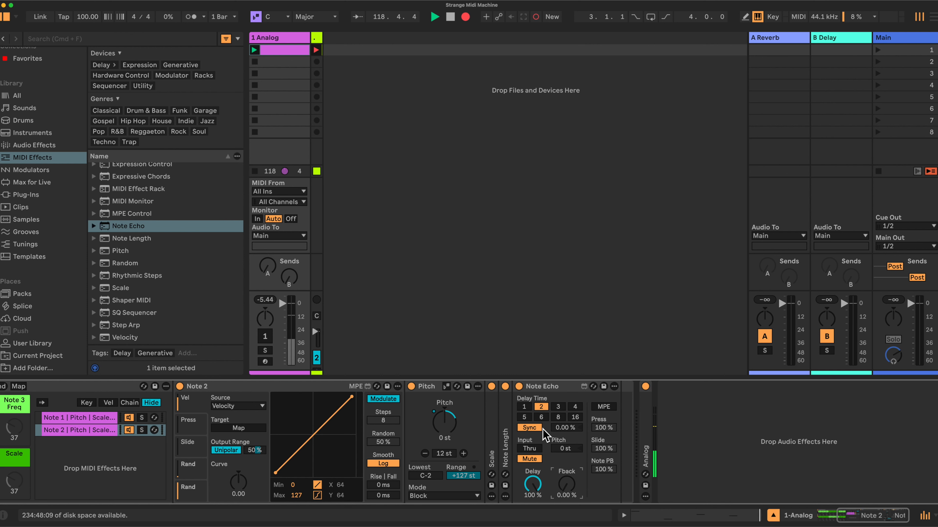
Step: Duplicate the Note 2 chain and rename the copy's Expression Control device as Note 3
{"action": "scroll", "coordinate": [544, 432], "scroll_direction": "left", "scroll_amount": 3}
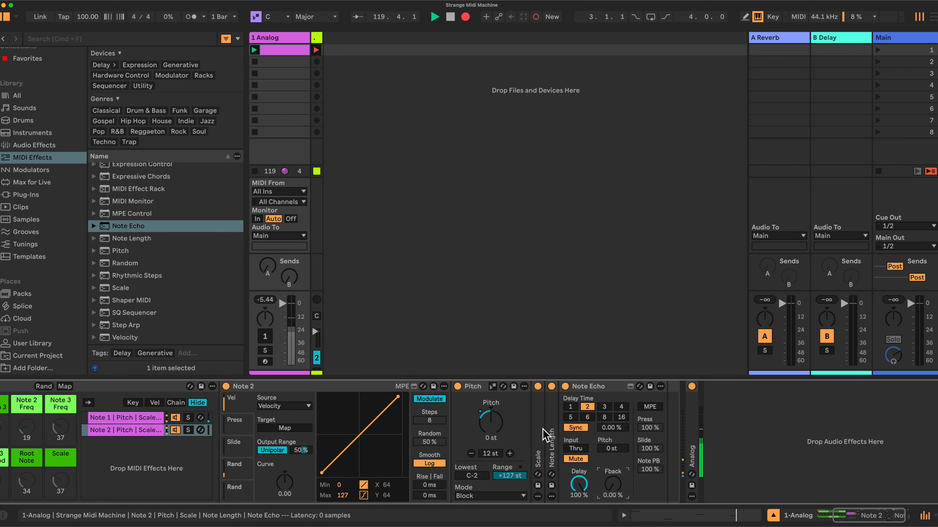
{"action": "scroll", "coordinate": [544, 436], "scroll_direction": "left", "scroll_amount": 8}
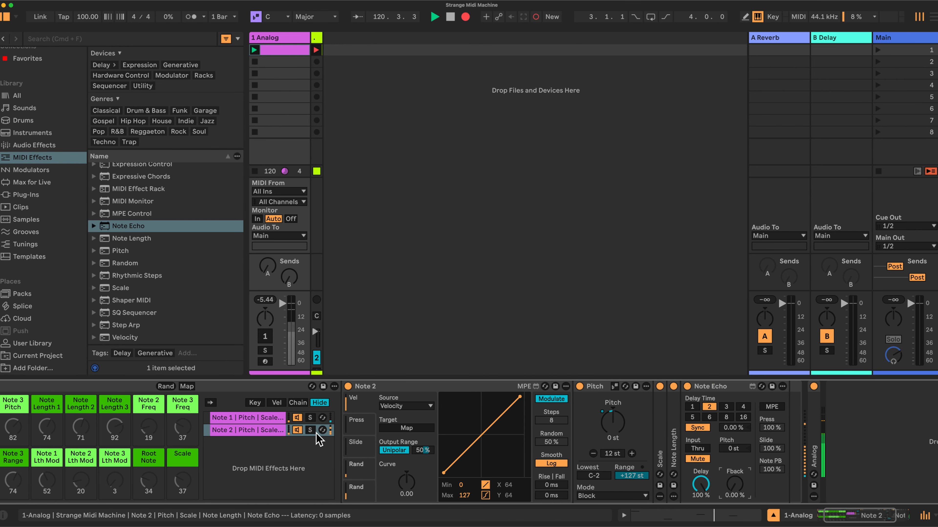
{"action": "right_click", "coordinate": [247, 436]}
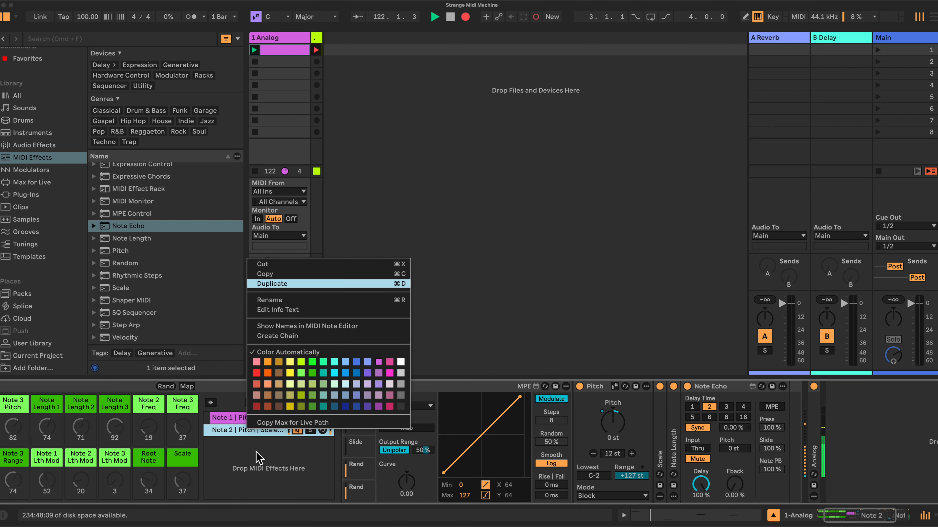
{"action": "key", "text": "Return"}
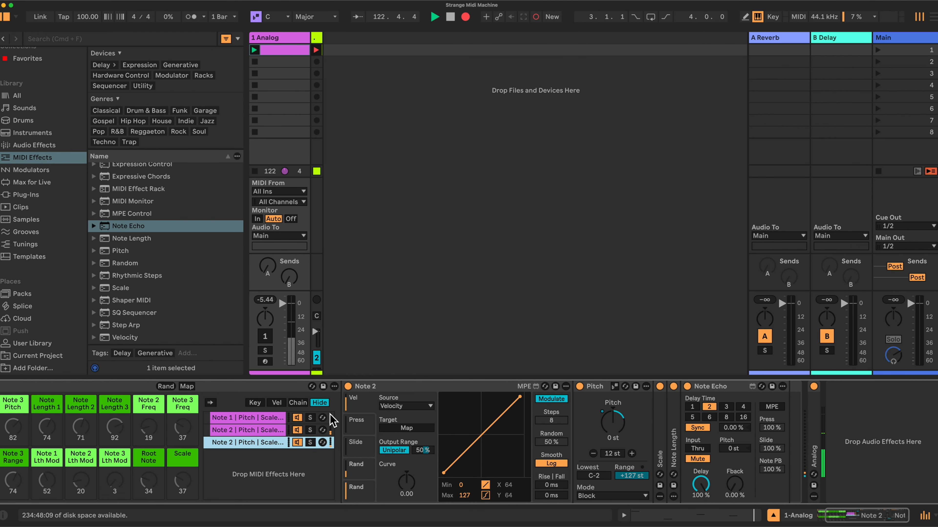
{"action": "right_click", "coordinate": [377, 388]}
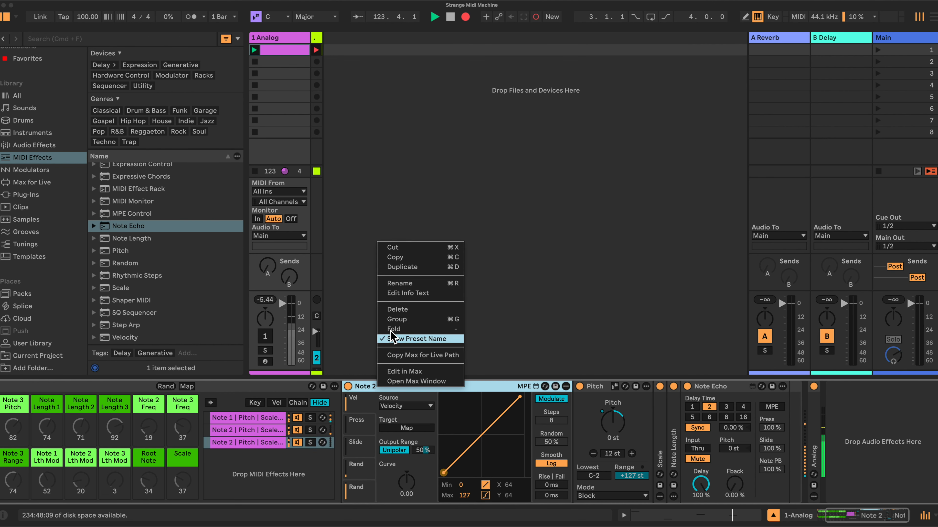
{"action": "left_click", "coordinate": [400, 283]}
{"action": "left_click", "coordinate": [376, 386]}
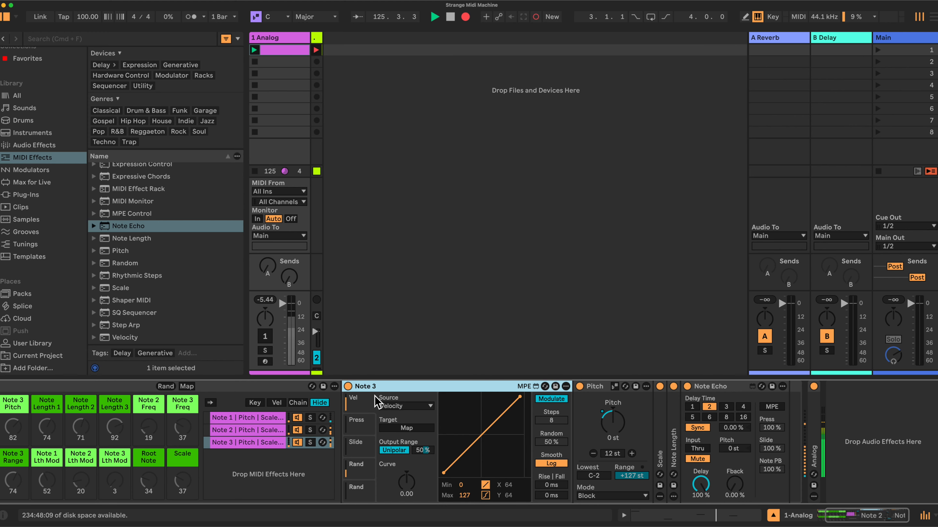
Step: Check the two Random slots of the Note 3 device and unfold the chain's Note Length and Scale devices
{"action": "left_click", "coordinate": [357, 488]}
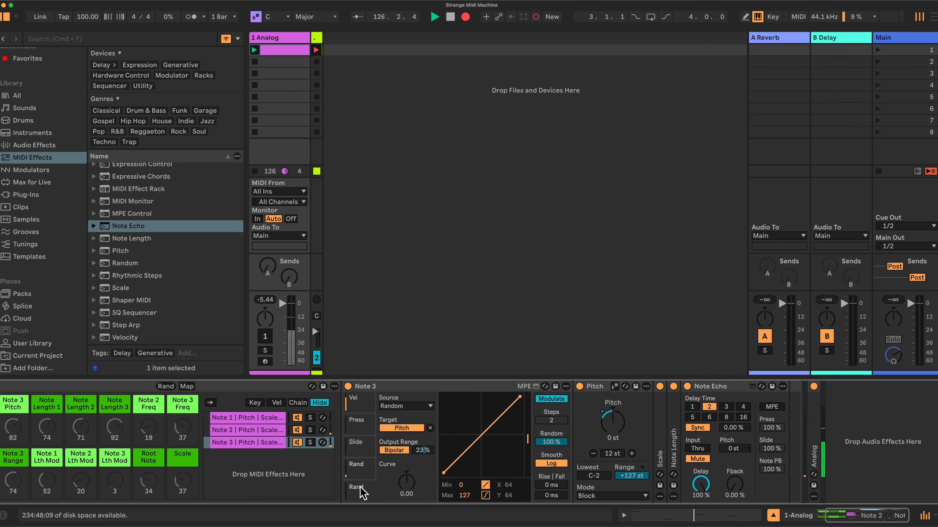
{"action": "left_click", "coordinate": [356, 467]}
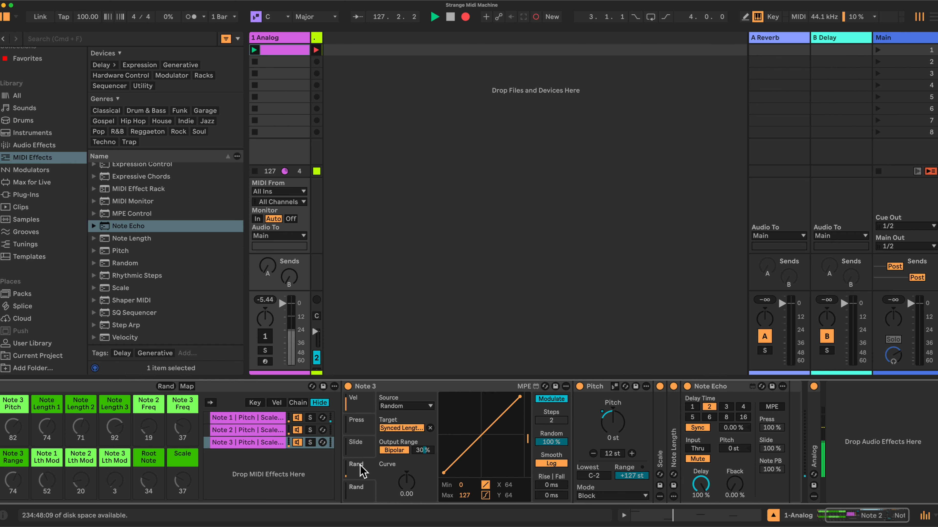
{"action": "double_click", "coordinate": [673, 448]}
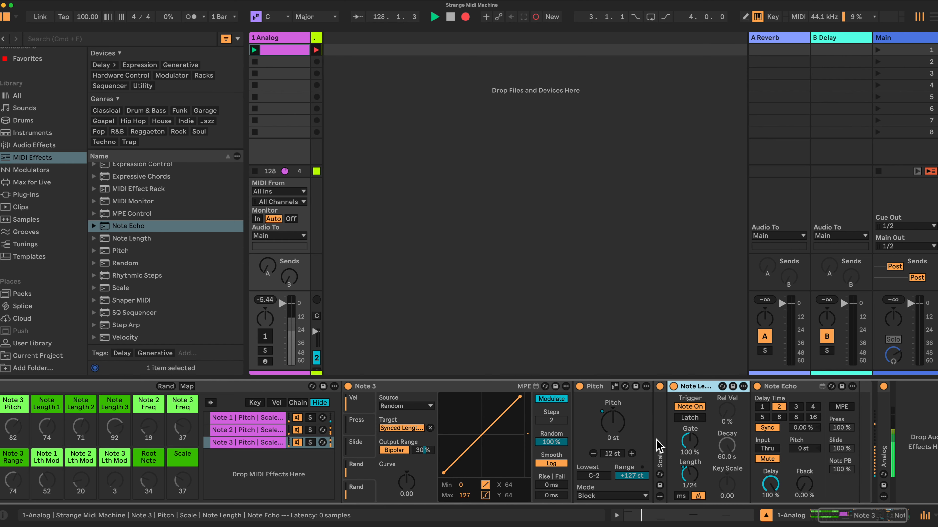
{"action": "double_click", "coordinate": [660, 447]}
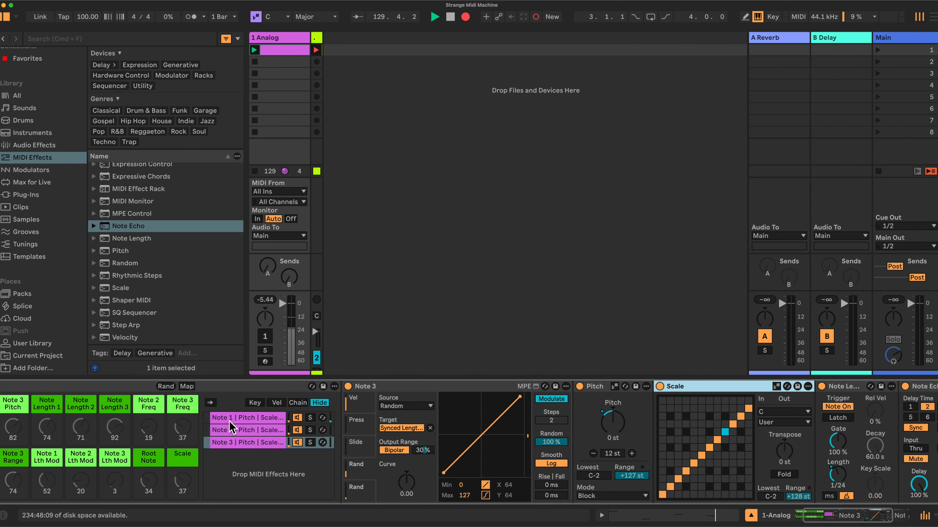
Step: Enter macro mapping mode and map the Note 1 chain's Pitch control to the Note 1 Pitch macro
{"action": "scroll", "coordinate": [231, 427], "scroll_direction": "left", "scroll_amount": 5}
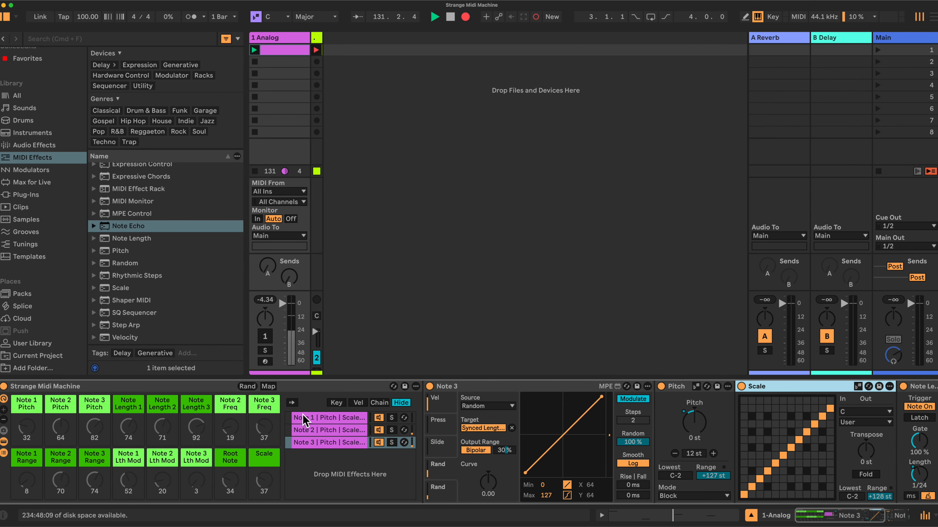
{"action": "left_click", "coordinate": [322, 421]}
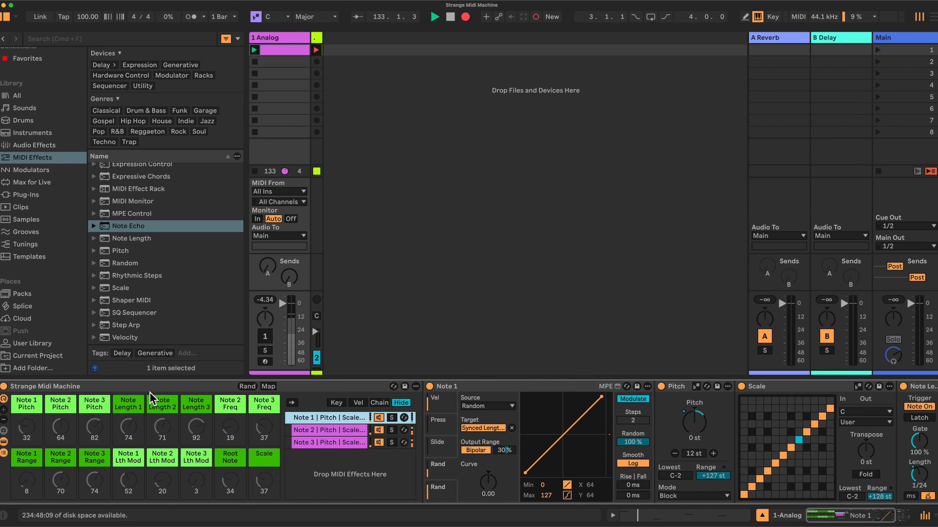
{"action": "left_click", "coordinate": [269, 387]}
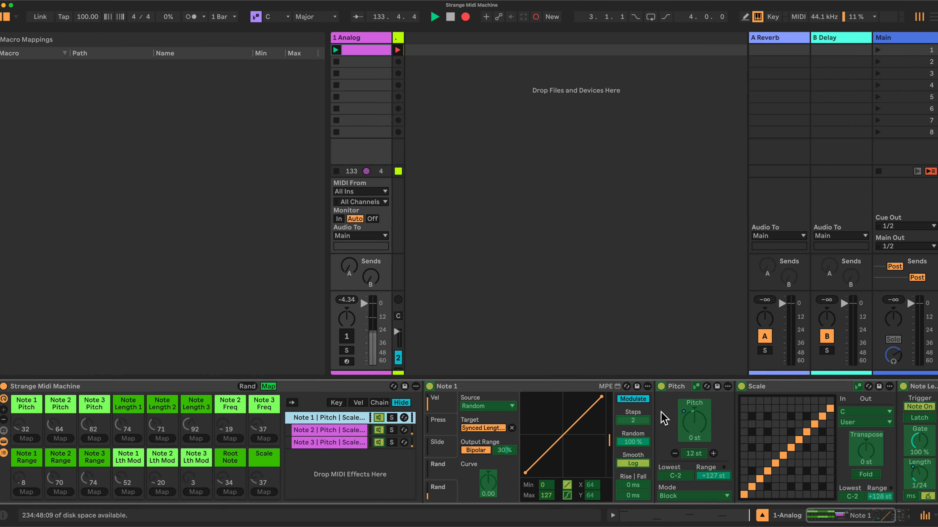
{"action": "left_click", "coordinate": [691, 420]}
{"action": "left_click", "coordinate": [26, 438]}
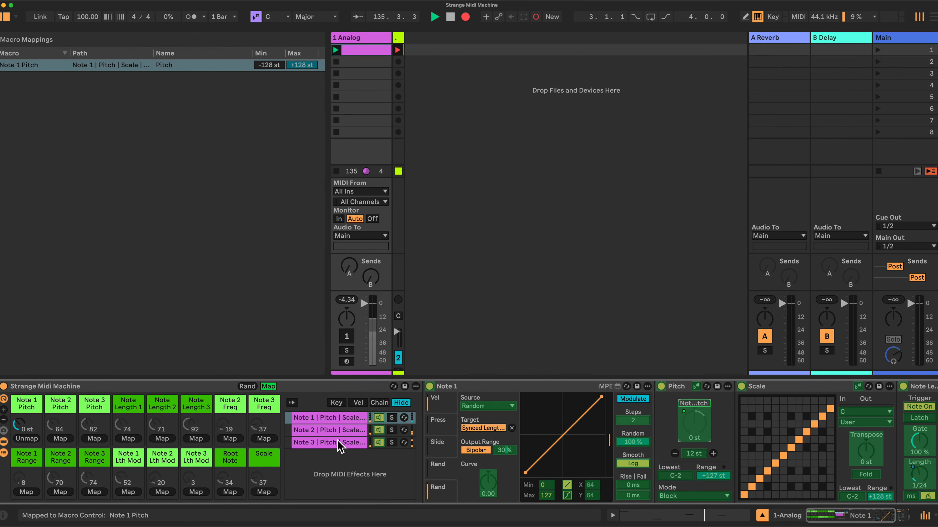
Step: Map the Note 2 chain's Pitch control to the Note 2 Pitch macro
{"action": "left_click", "coordinate": [310, 431]}
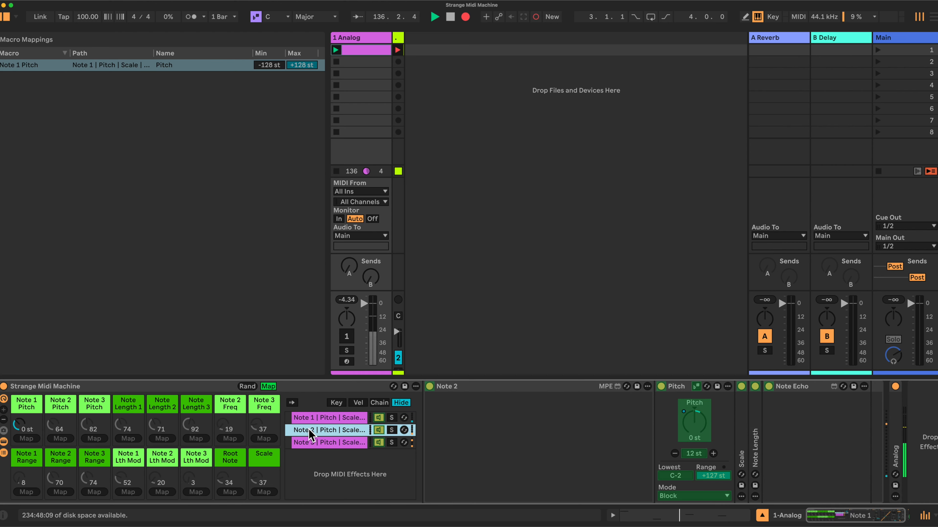
{"action": "left_click", "coordinate": [693, 429]}
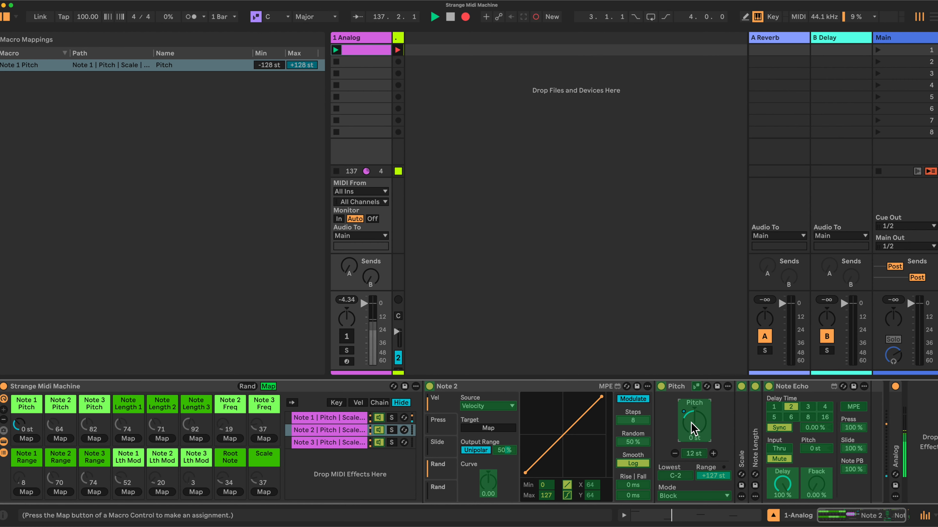
{"action": "left_click", "coordinate": [63, 440]}
Step: Map the Note 3 chain's Pitch control to the Note 3 Pitch macro
{"action": "left_click", "coordinate": [324, 443]}
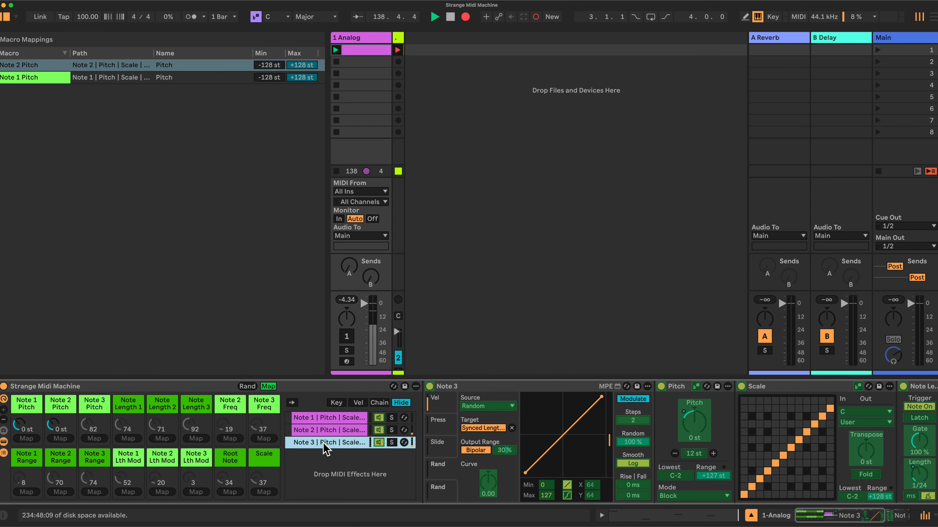
{"action": "left_click", "coordinate": [694, 430]}
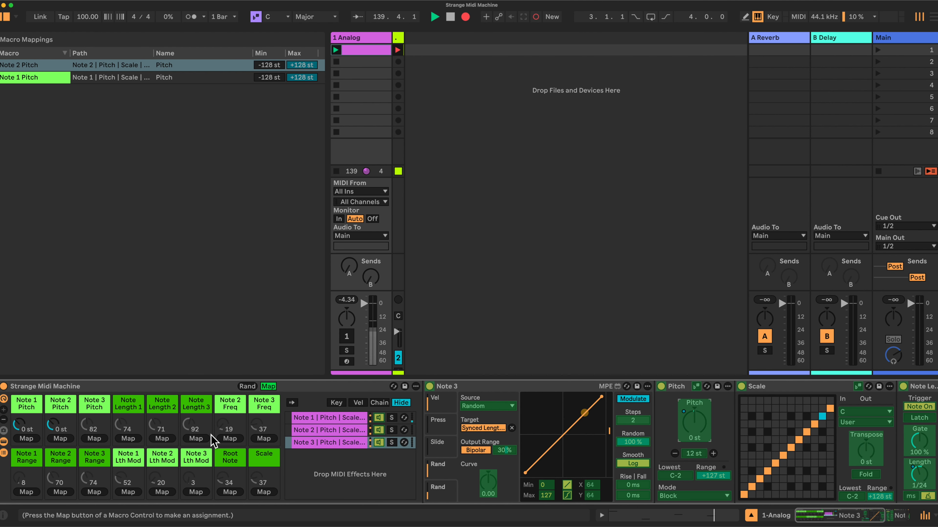
{"action": "left_click", "coordinate": [95, 439]}
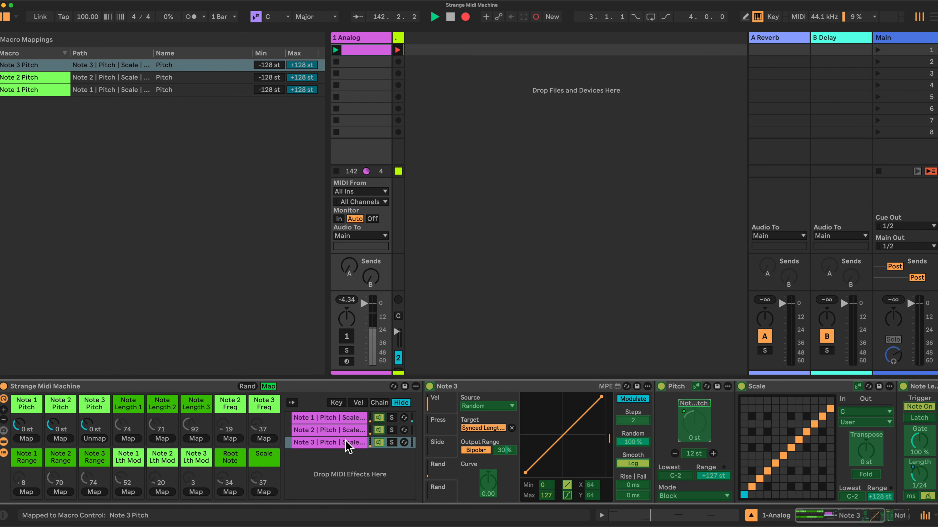
Step: Map the synced Length control of the Note 1 chain's Note Length device to the Note Length 1 macro
{"action": "left_click", "coordinate": [344, 421]}
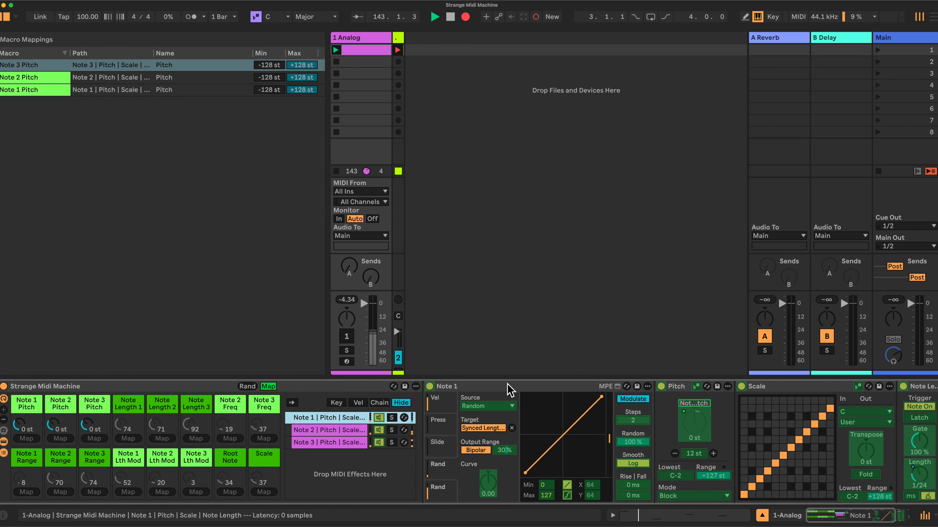
{"action": "scroll", "coordinate": [528, 392], "scroll_direction": "right", "scroll_amount": 5}
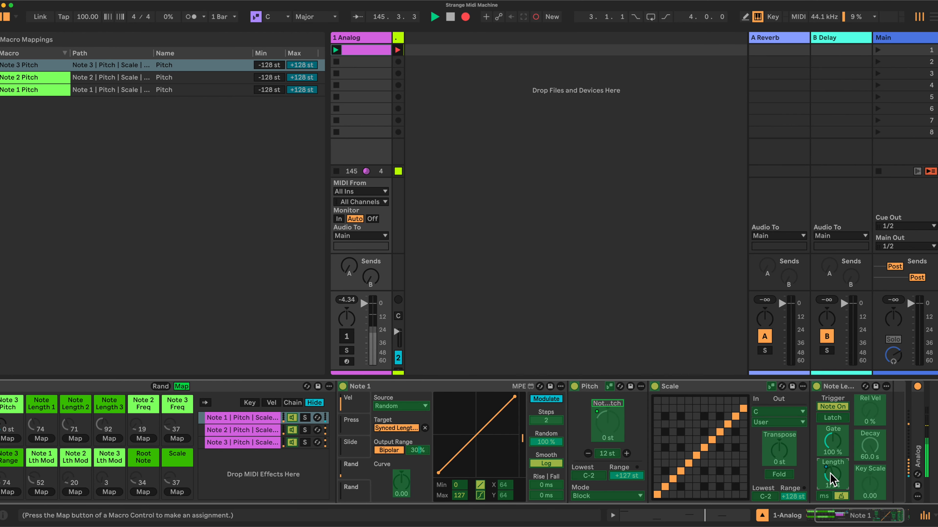
{"action": "scroll", "coordinate": [610, 443], "scroll_direction": "left", "scroll_amount": 5}
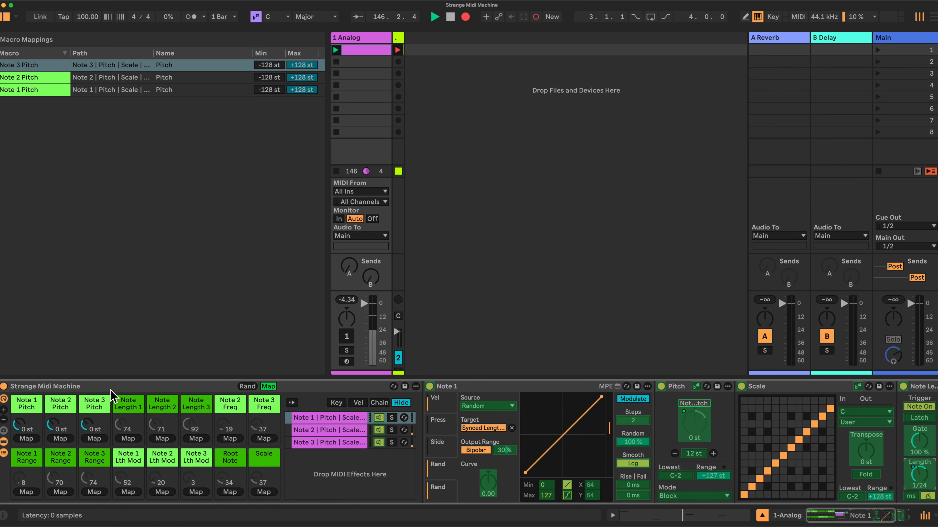
{"action": "left_click", "coordinate": [128, 438]}
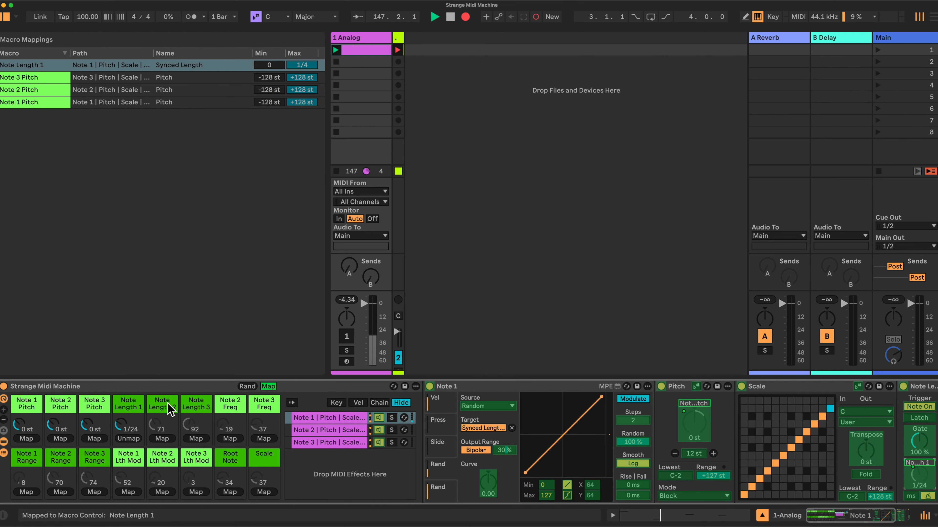
Step: Unfold the Note 2 chain's Note Length device and map its synced Length control to the Note Length 2 macro
{"action": "left_click", "coordinate": [315, 431]}
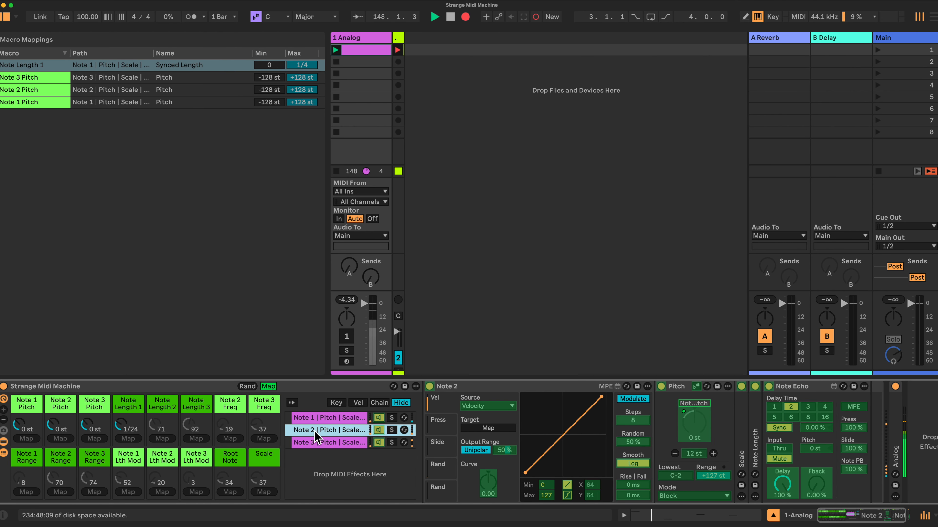
{"action": "scroll", "coordinate": [607, 464], "scroll_direction": "right", "scroll_amount": 2}
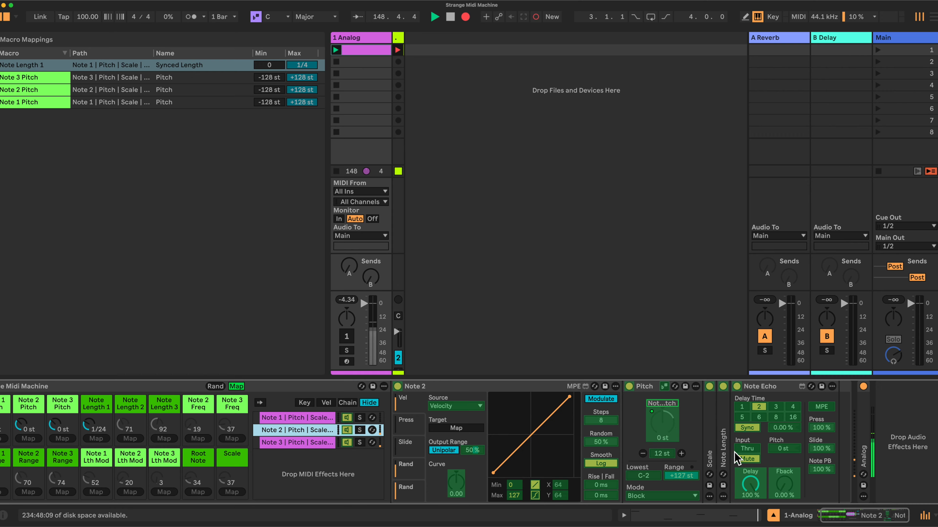
{"action": "double_click", "coordinate": [724, 452]}
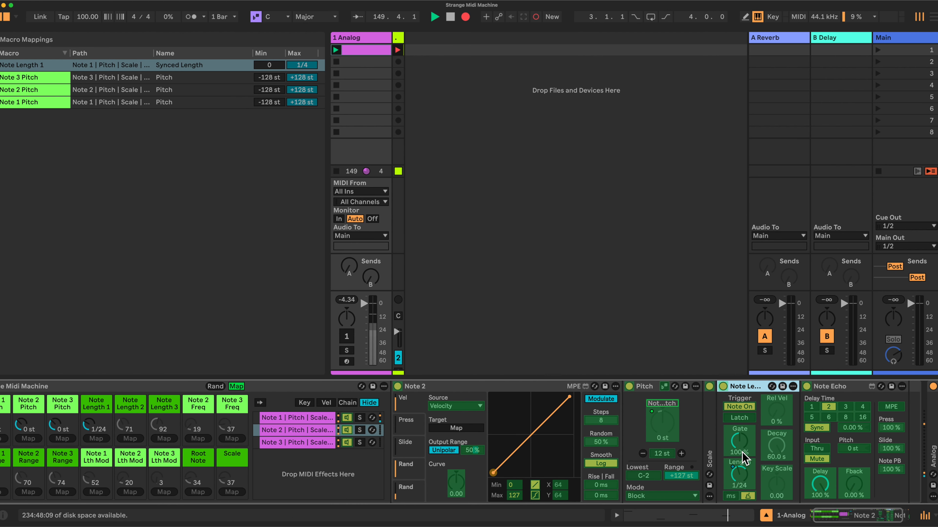
{"action": "left_click", "coordinate": [739, 477]}
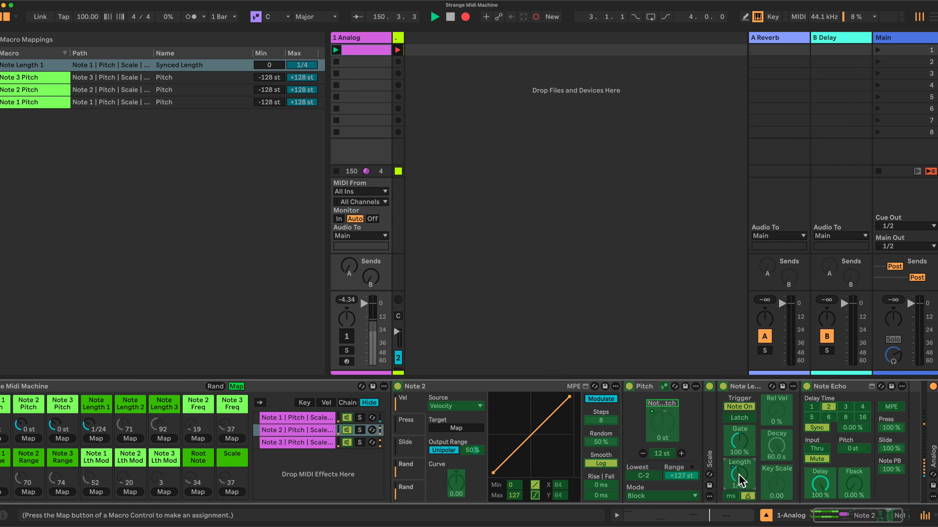
{"action": "left_click", "coordinate": [131, 438]}
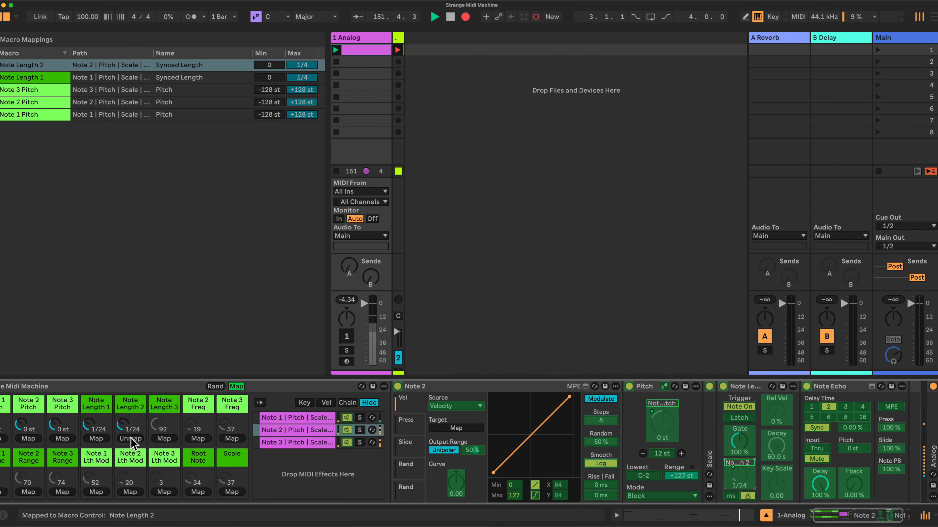
Step: Map the synced Length control of the Note 3 chain's Note Length device to the Note Length 3 macro
{"action": "left_click", "coordinate": [295, 442]}
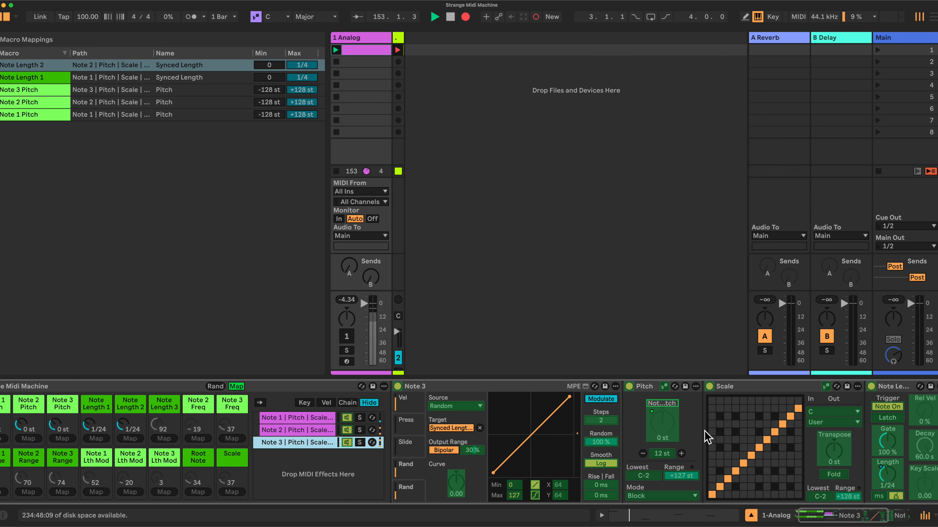
{"action": "scroll", "coordinate": [712, 440], "scroll_direction": "right", "scroll_amount": 4}
{"action": "left_click", "coordinate": [810, 476]}
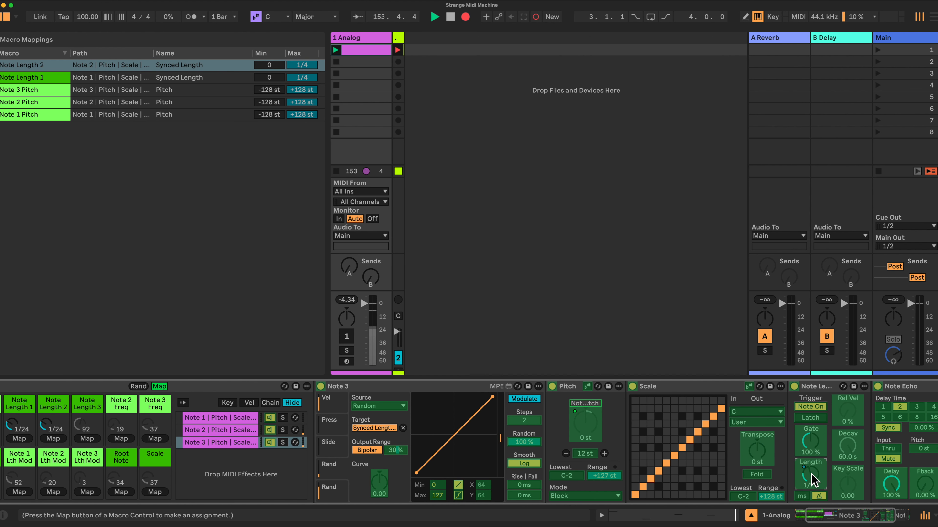
{"action": "left_click", "coordinate": [88, 439]}
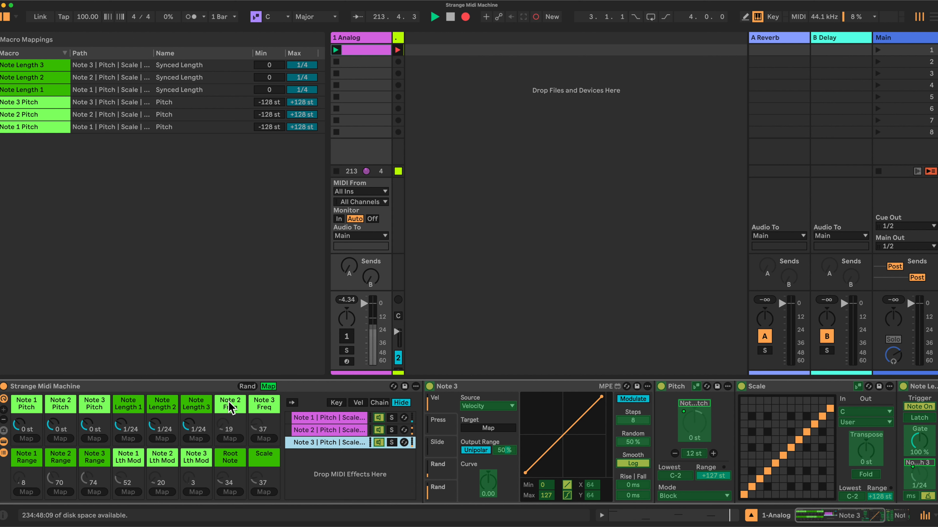
Step: Map the Delay Time beat division of the Note 2 chain's Note Echo to the Note 2 Freq macro
{"action": "left_click", "coordinate": [323, 430]}
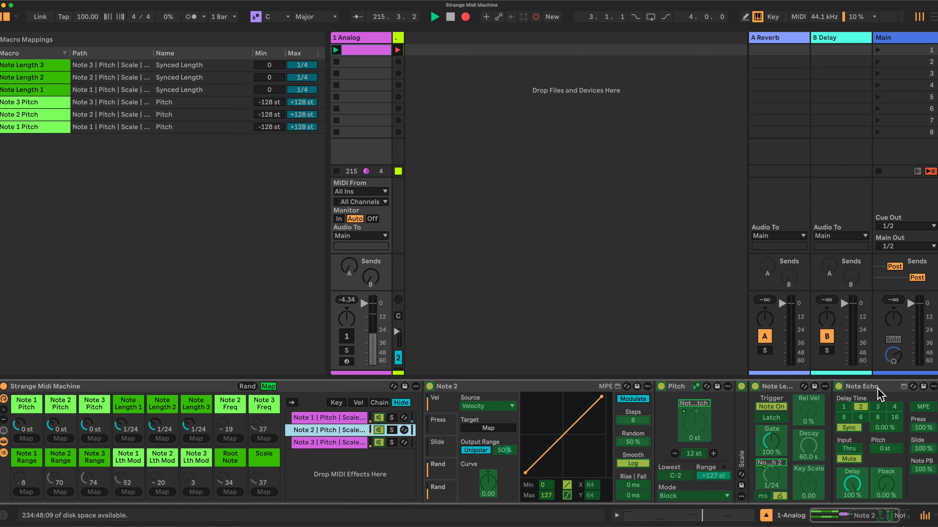
{"action": "left_click", "coordinate": [874, 413]}
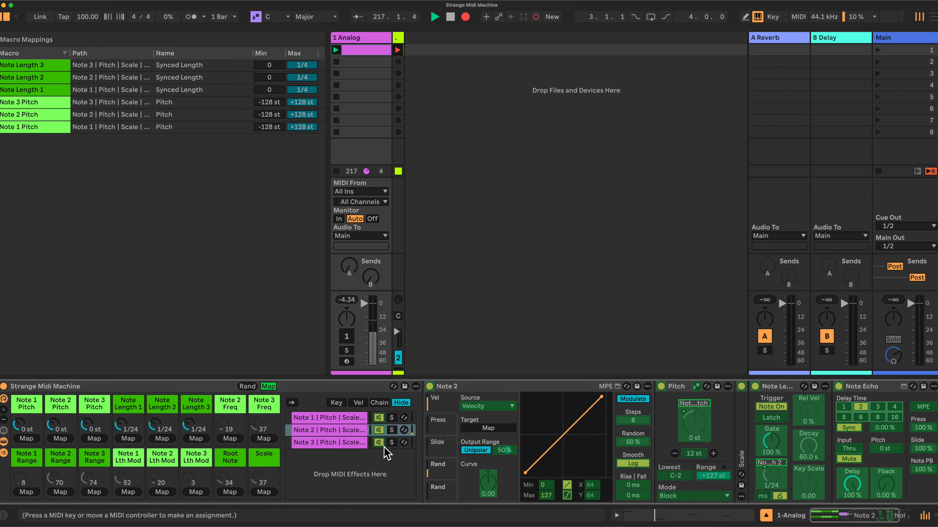
{"action": "left_click", "coordinate": [230, 438]}
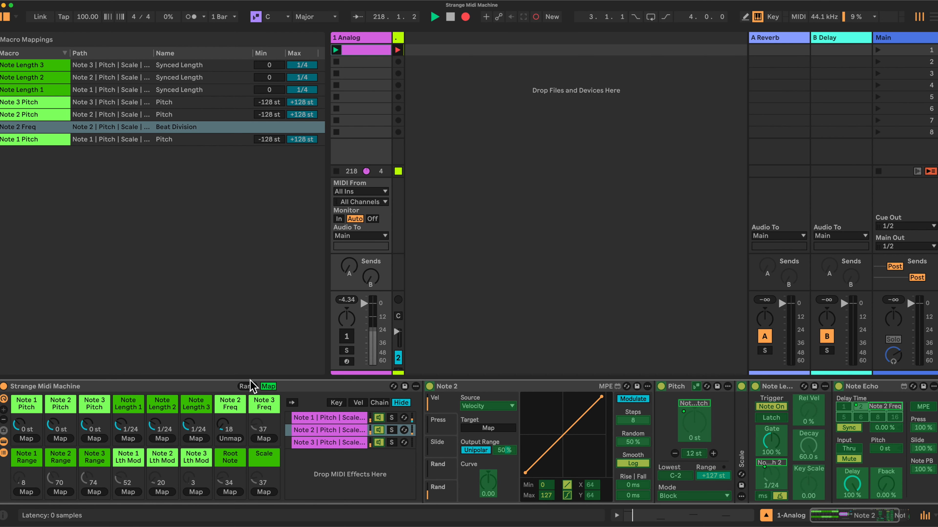
Step: Fold the Note 3 chain's Scale device and map its Note Echo's Delay Time beat division to the Note 3 Freq macro
{"action": "left_click", "coordinate": [330, 443]}
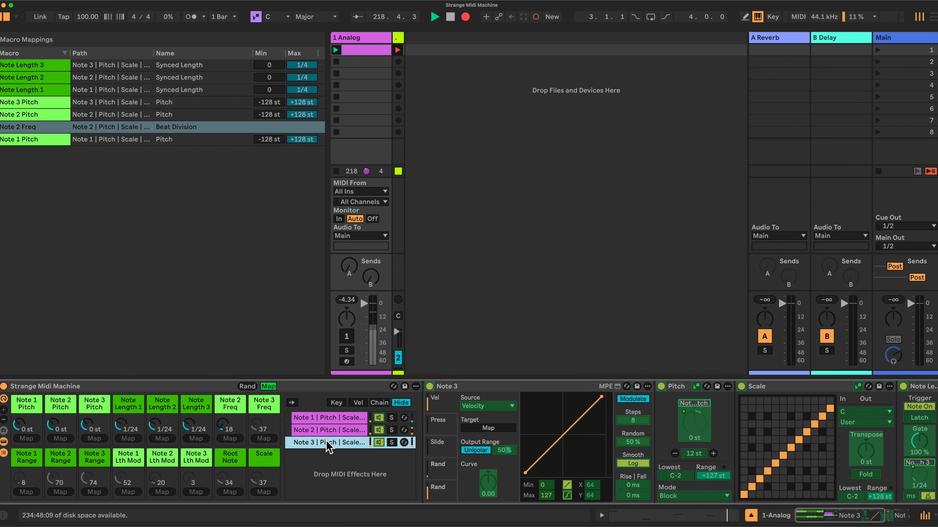
{"action": "double_click", "coordinate": [818, 387]}
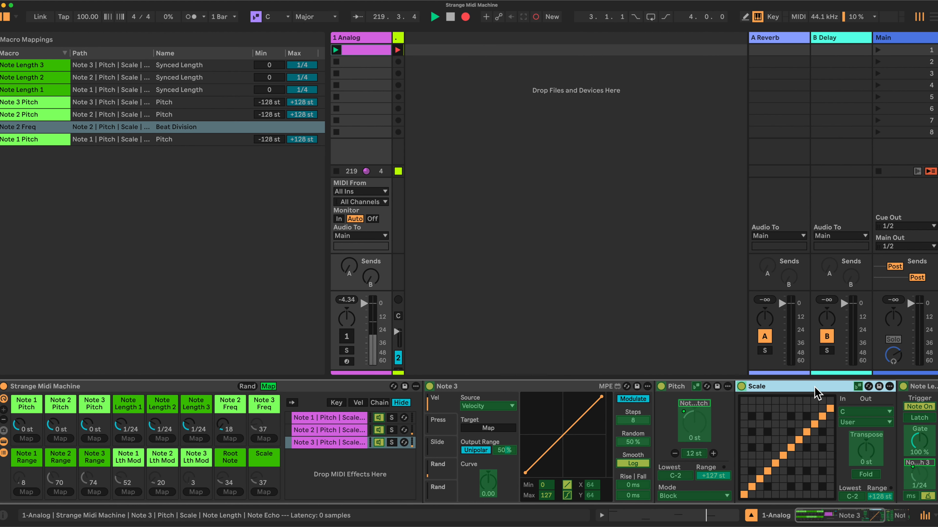
{"action": "scroll", "coordinate": [814, 405], "scroll_direction": "right", "scroll_amount": 2}
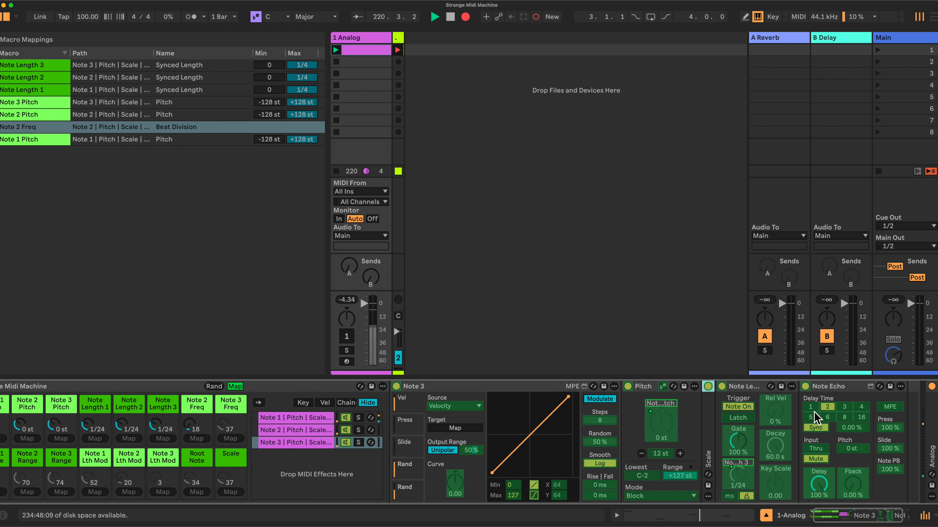
{"action": "left_click", "coordinate": [827, 416]}
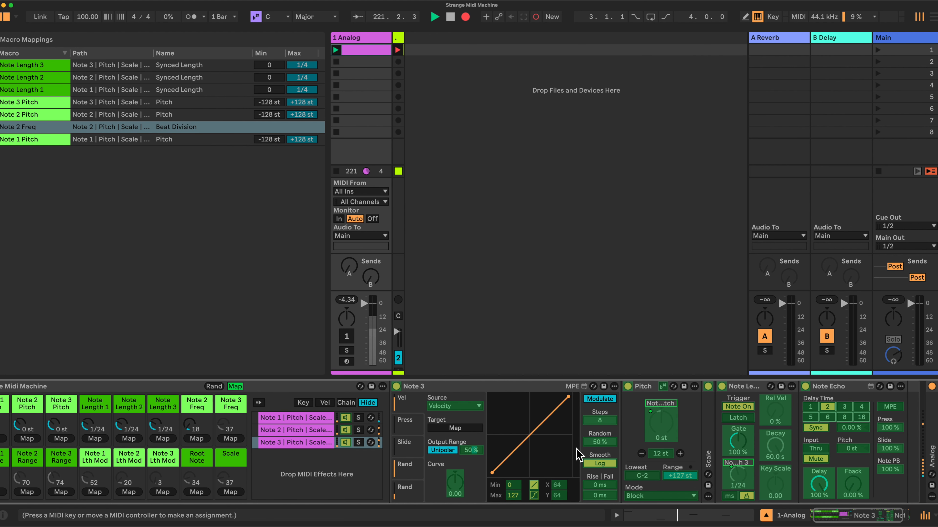
{"action": "left_click", "coordinate": [231, 438]}
{"action": "scroll", "coordinate": [325, 449], "scroll_direction": "left", "scroll_amount": 2}
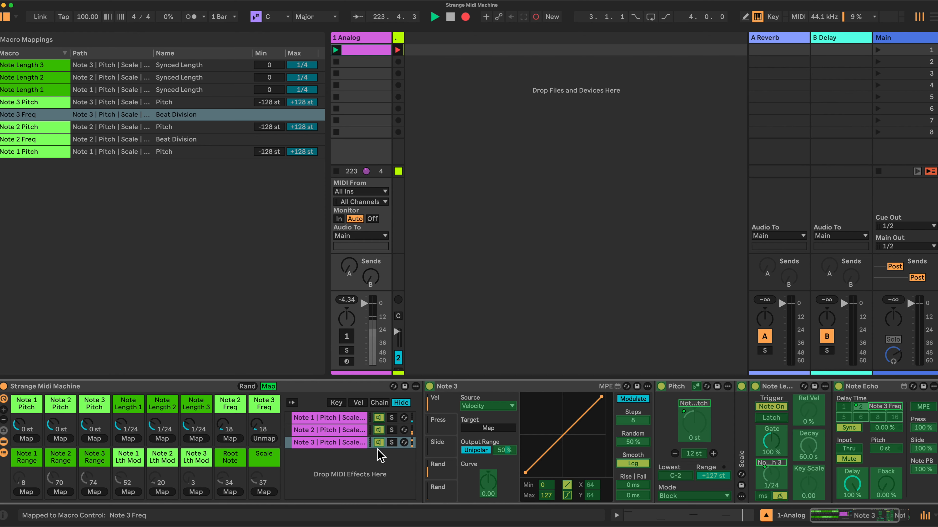
Step: Map the output range amount of the Note 1 device's Random slot targeting Pitch to the Note 1 Range macro
{"action": "left_click", "coordinate": [313, 419]}
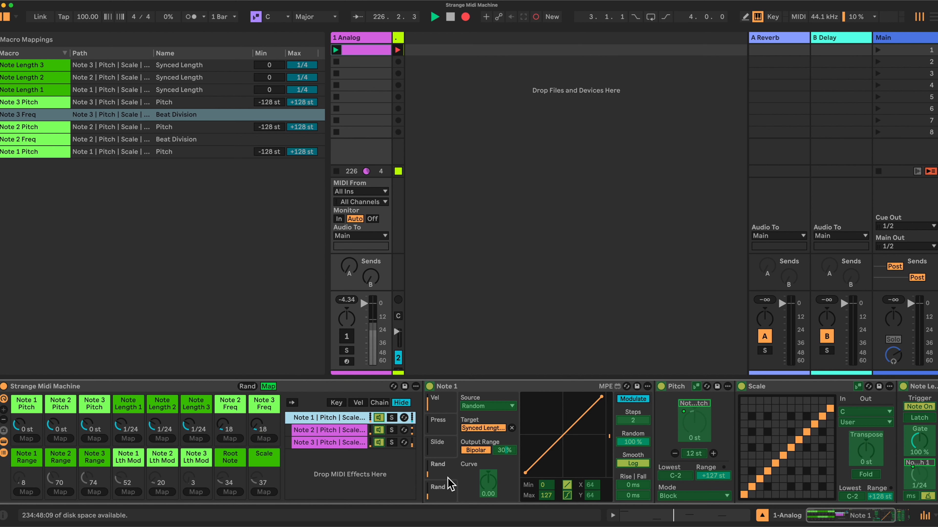
{"action": "left_click", "coordinate": [452, 495]}
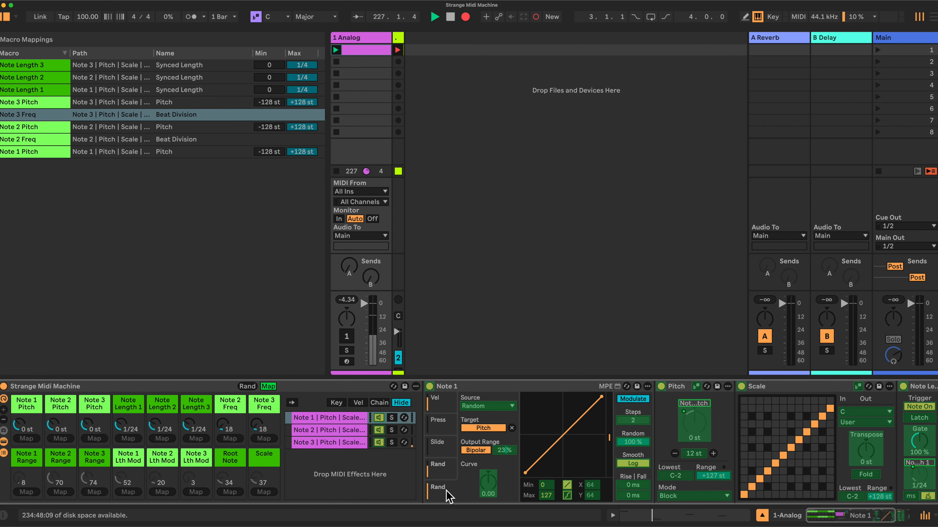
{"action": "left_click", "coordinate": [511, 457]}
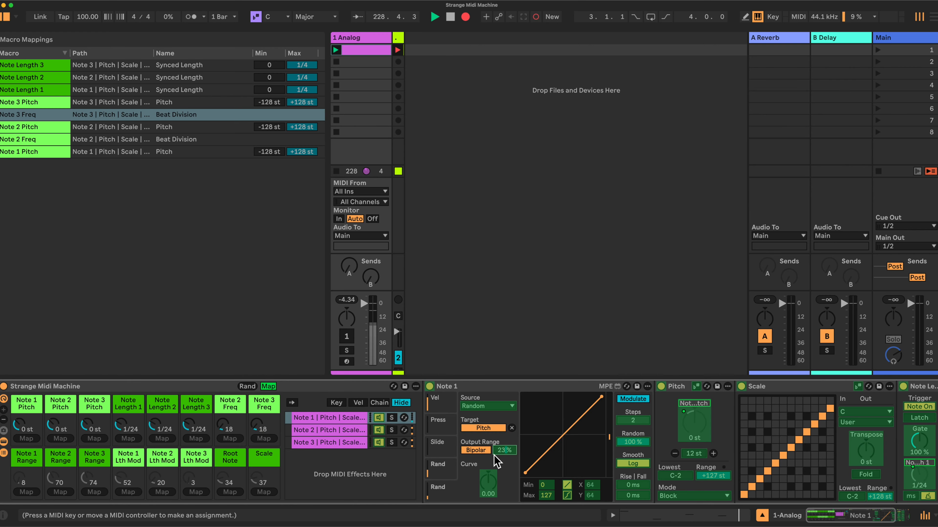
{"action": "left_click", "coordinate": [28, 492]}
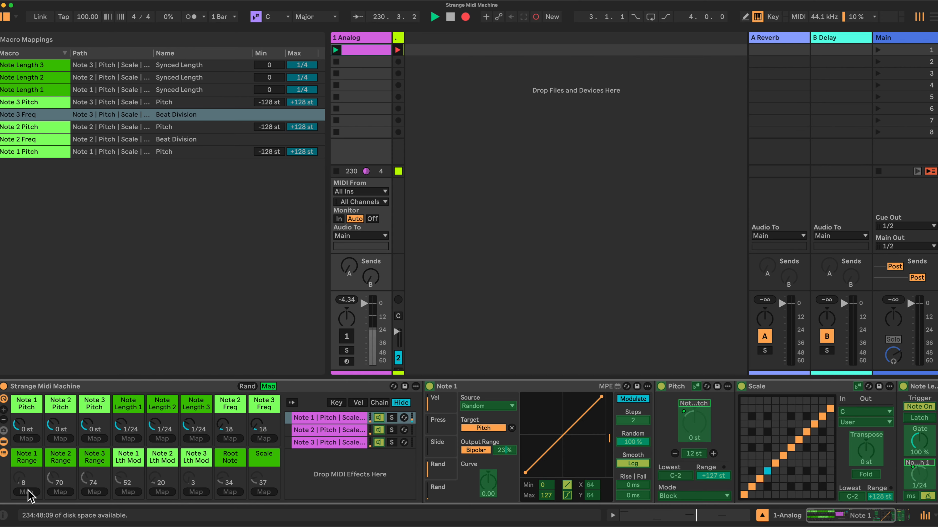
{"action": "left_click", "coordinate": [508, 451]}
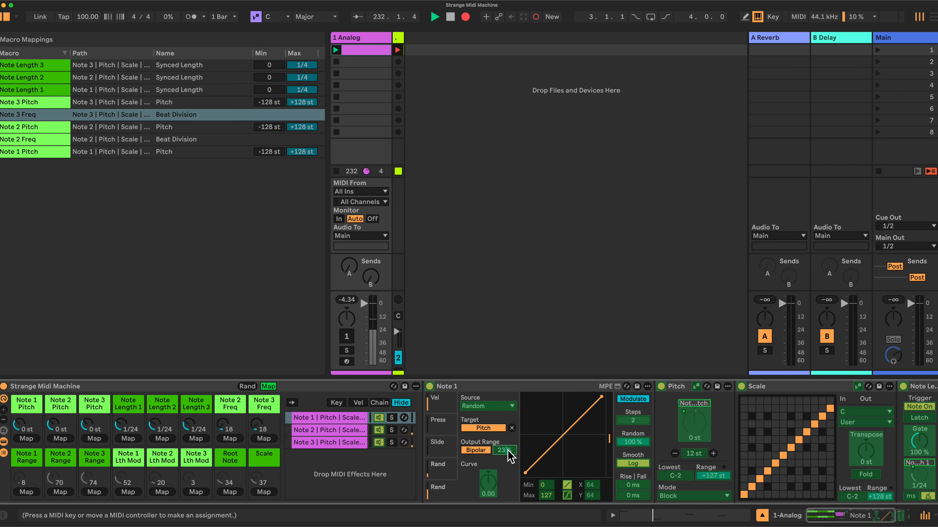
{"action": "left_click", "coordinate": [25, 493]}
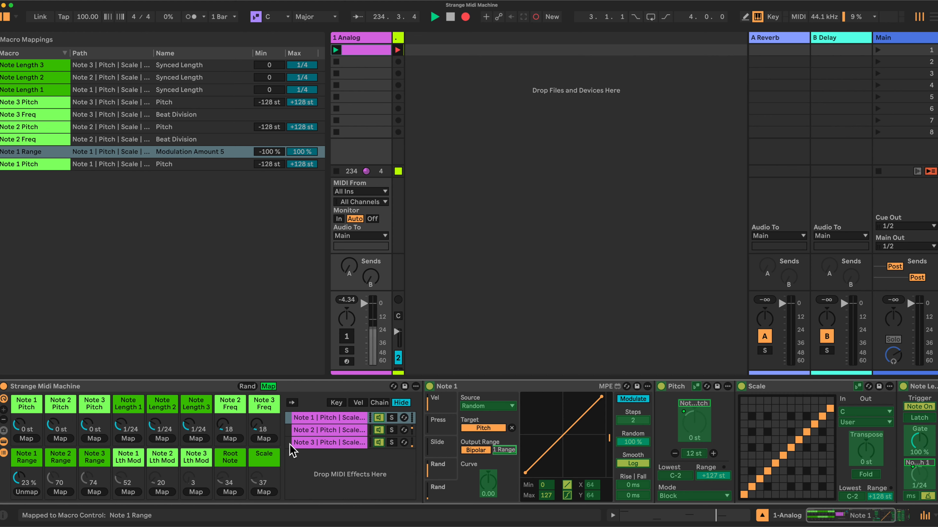
Step: Map the Pitch-targeting Random output range amounts of the Note 2 and Note 3 devices to the Note 2 Range and Note 3 Range macros
{"action": "left_click", "coordinate": [308, 430]}
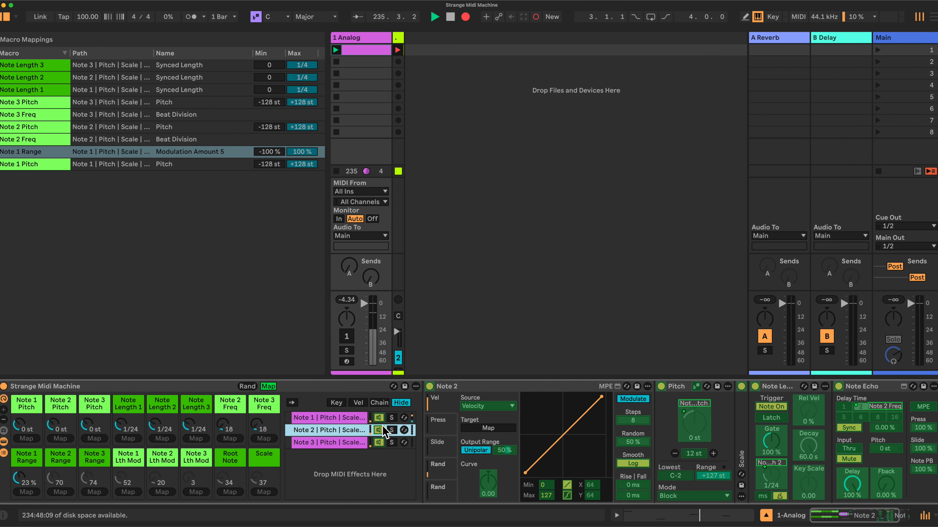
{"action": "left_click", "coordinate": [446, 490]}
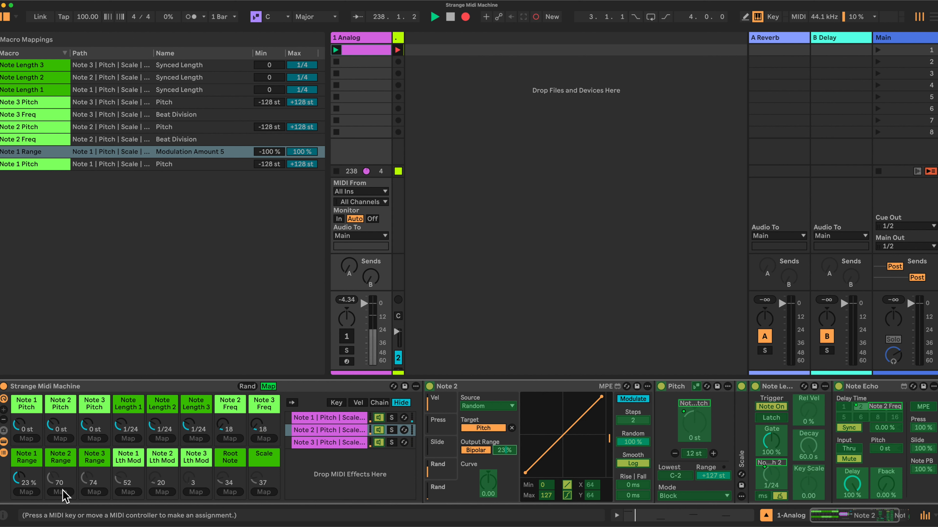
{"action": "left_click", "coordinate": [510, 457]}
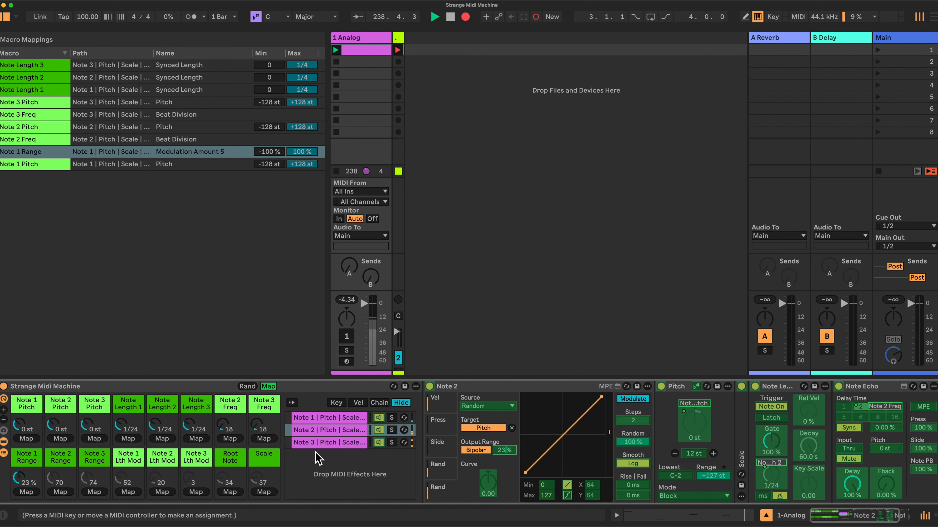
{"action": "left_click", "coordinate": [64, 493]}
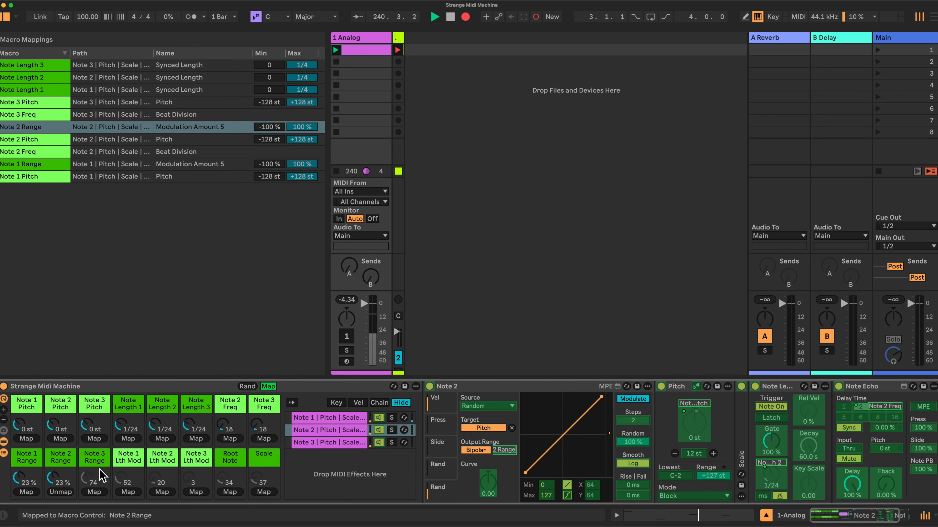
{"action": "left_click", "coordinate": [328, 443]}
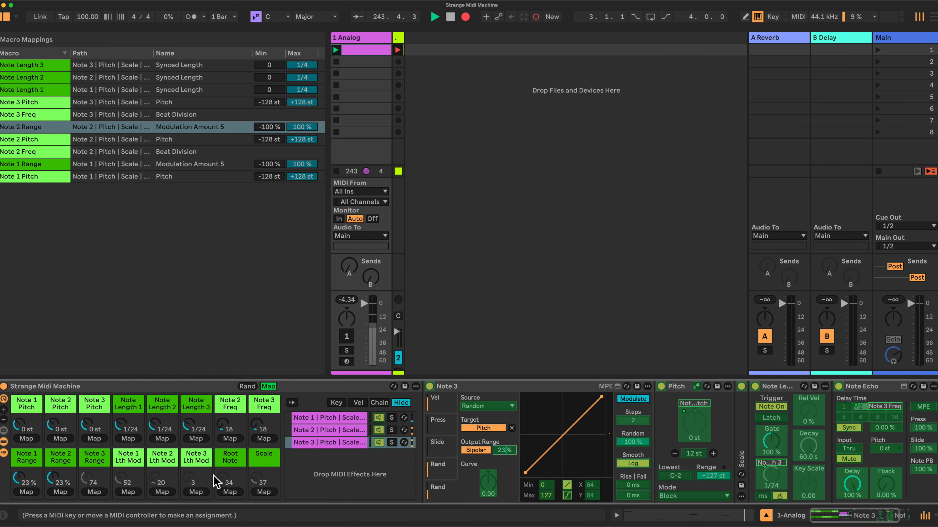
{"action": "left_click", "coordinate": [95, 492]}
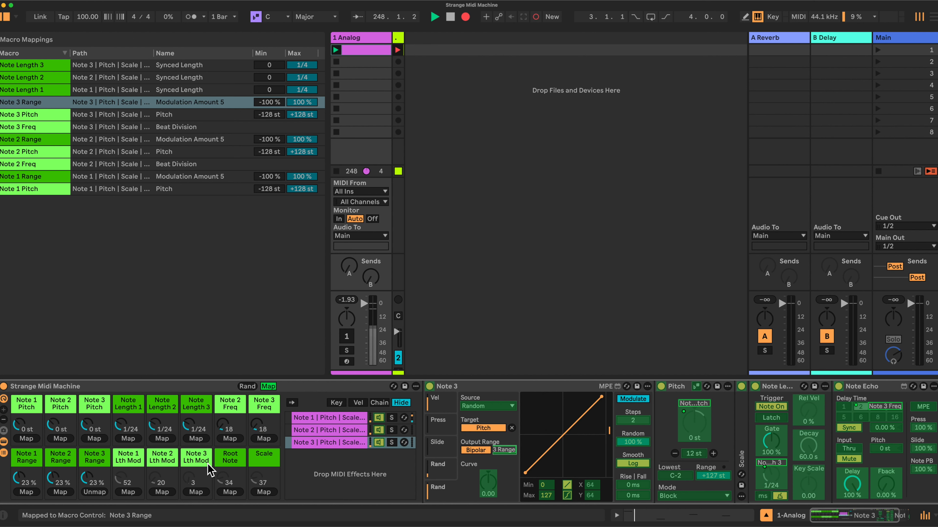
Step: Map the output range amount of the Note 3 device's Random slot targeting Synced Length to the Note 3 Lth Mod macro
{"action": "left_click", "coordinate": [451, 472]}
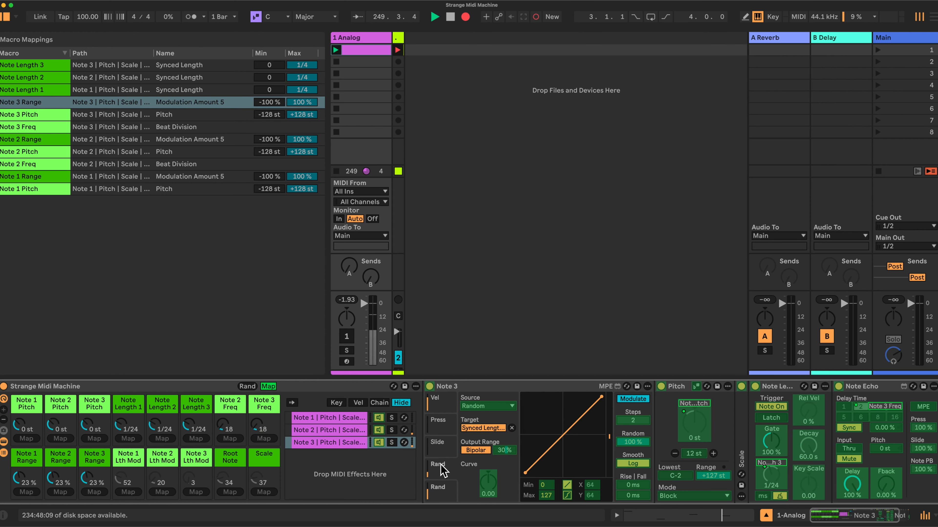
{"action": "left_click", "coordinate": [505, 450]}
{"action": "left_click", "coordinate": [505, 450]}
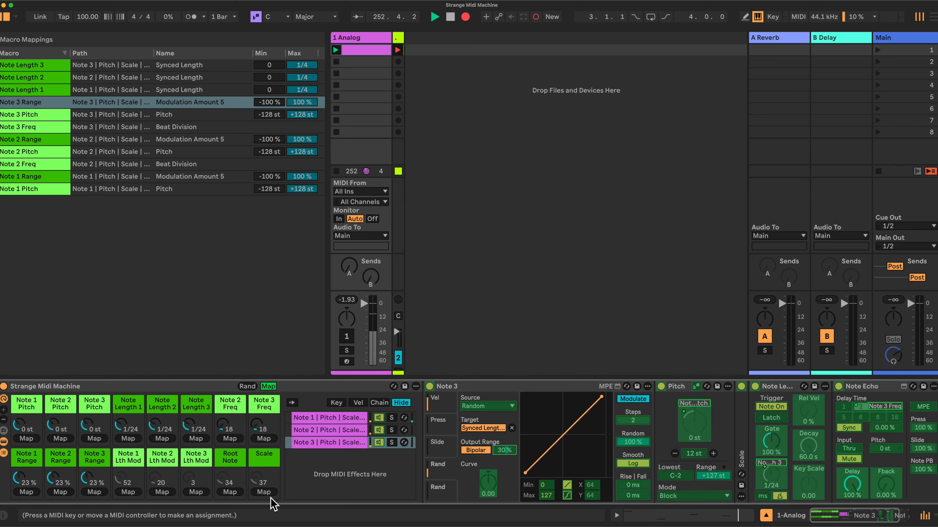
{"action": "left_click", "coordinate": [196, 492]}
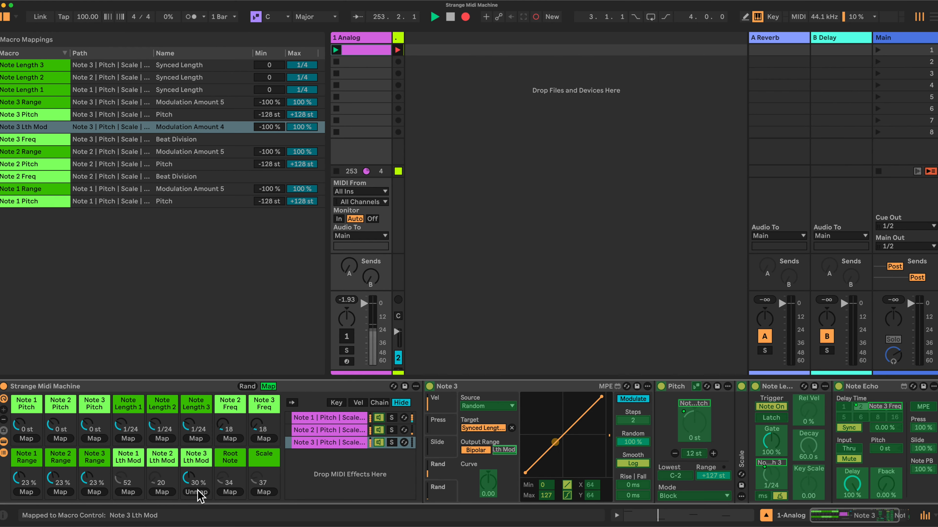
Step: Map the Synced Length-targeting Random slot's output range amount in the Note 2 device to the Note 2 Lth Mod macro
{"action": "left_click", "coordinate": [321, 432]}
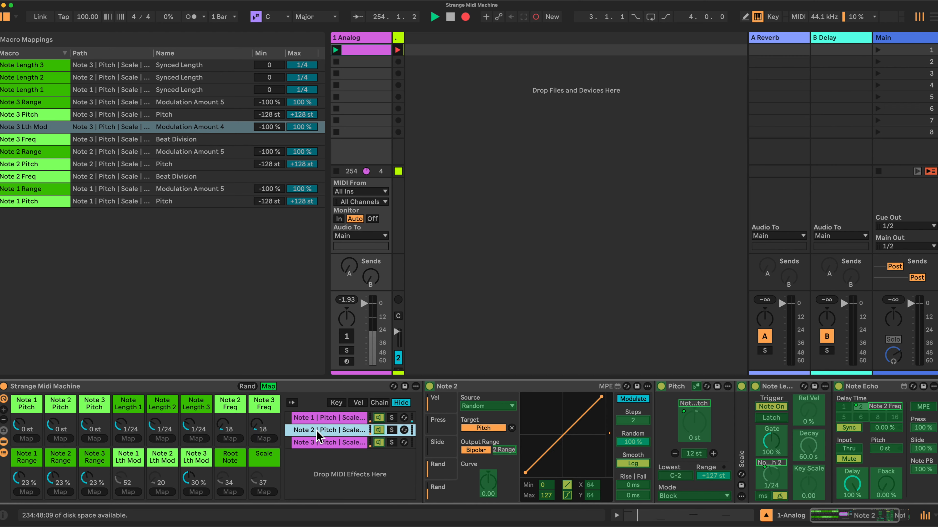
{"action": "left_click", "coordinate": [445, 467]}
{"action": "left_click", "coordinate": [504, 450]}
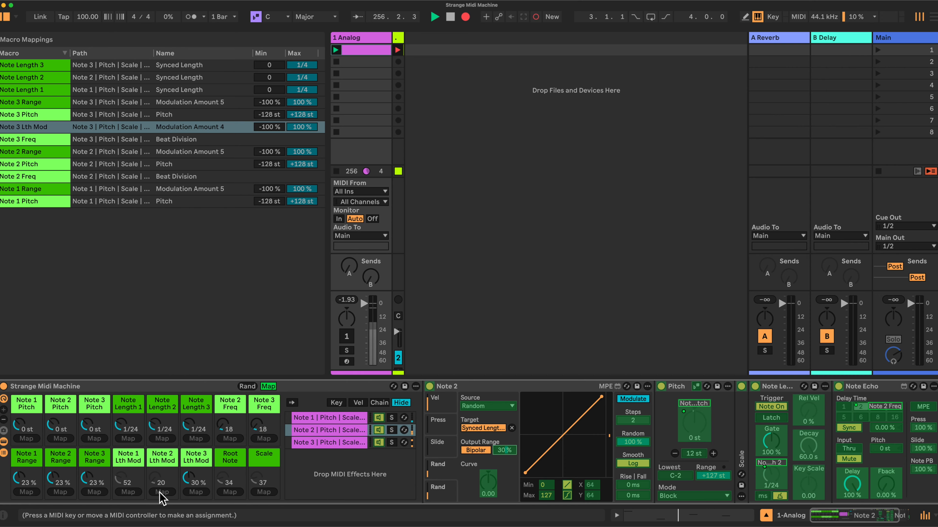
{"action": "left_click", "coordinate": [508, 451]}
{"action": "left_click", "coordinate": [163, 492]}
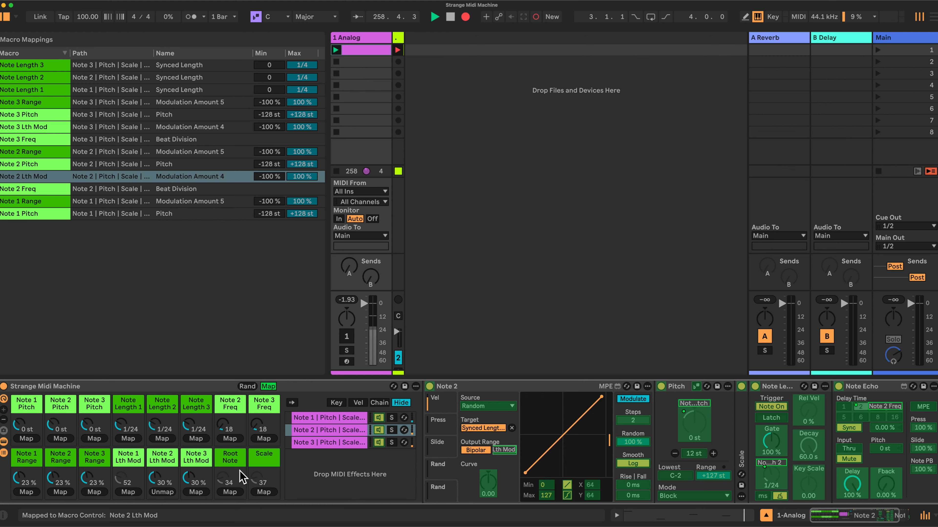
Step: Map the Synced Length-targeting Random slot's output range amount in the Note 1 device to the Note 1 Lth Mod macro
{"action": "left_click", "coordinate": [328, 418]}
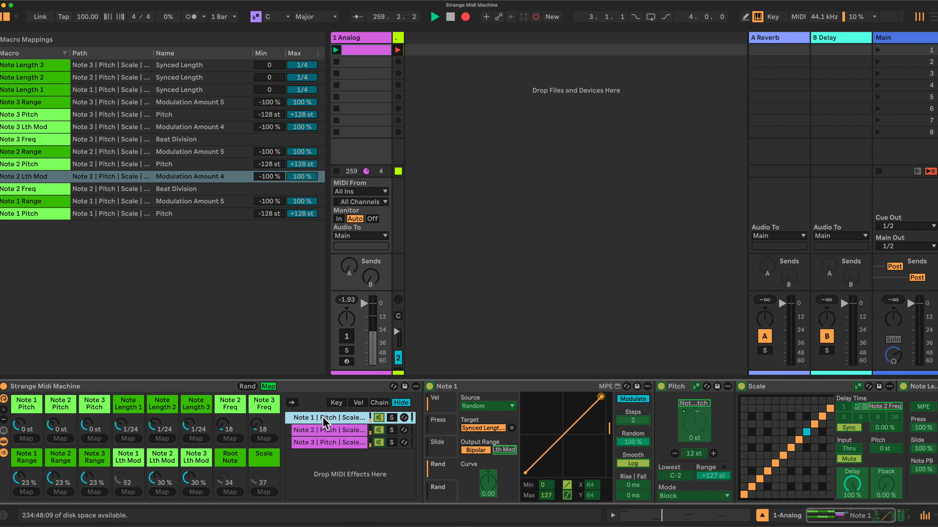
{"action": "left_click", "coordinate": [444, 466]}
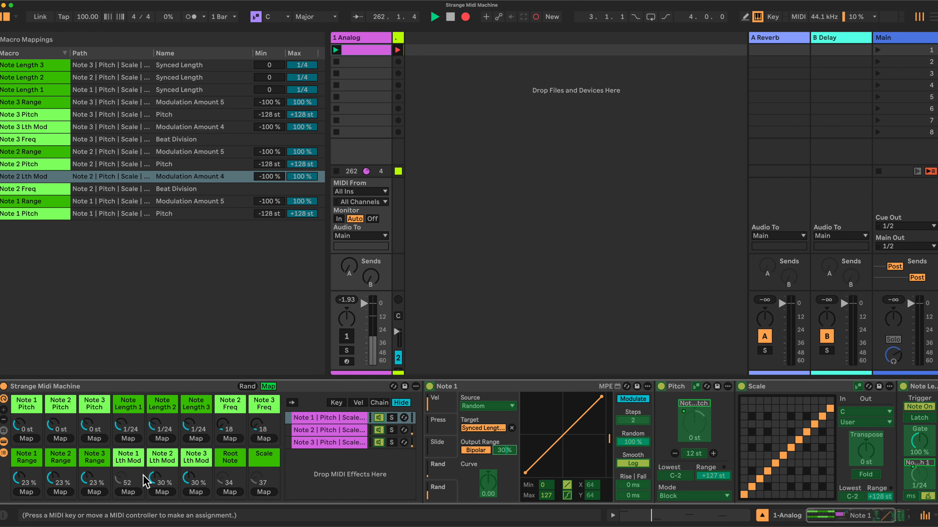
{"action": "left_click", "coordinate": [128, 492]}
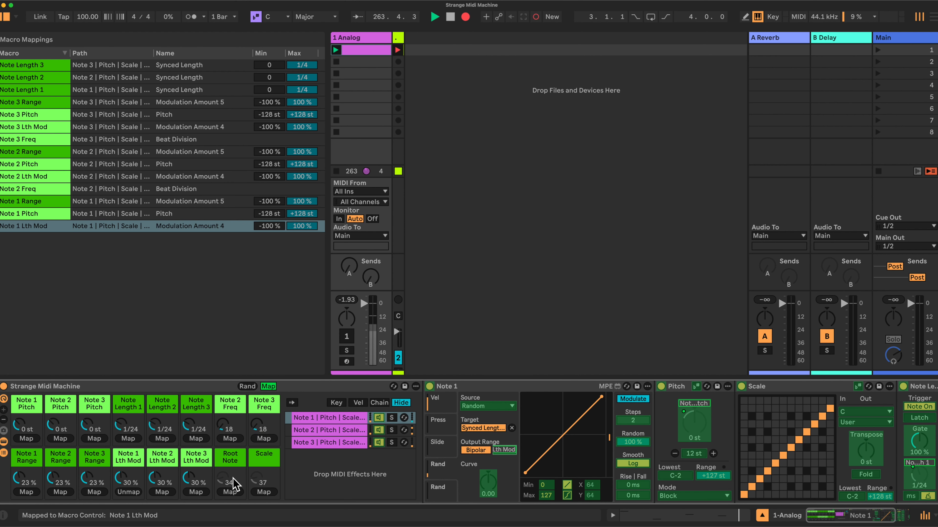
Step: Fold the Note and Pitch devices in the Note 1 and Note 2 chains, and unfold the Note 2 chain's Scale device
{"action": "double_click", "coordinate": [524, 387]}
{"action": "double_click", "coordinate": [458, 387]}
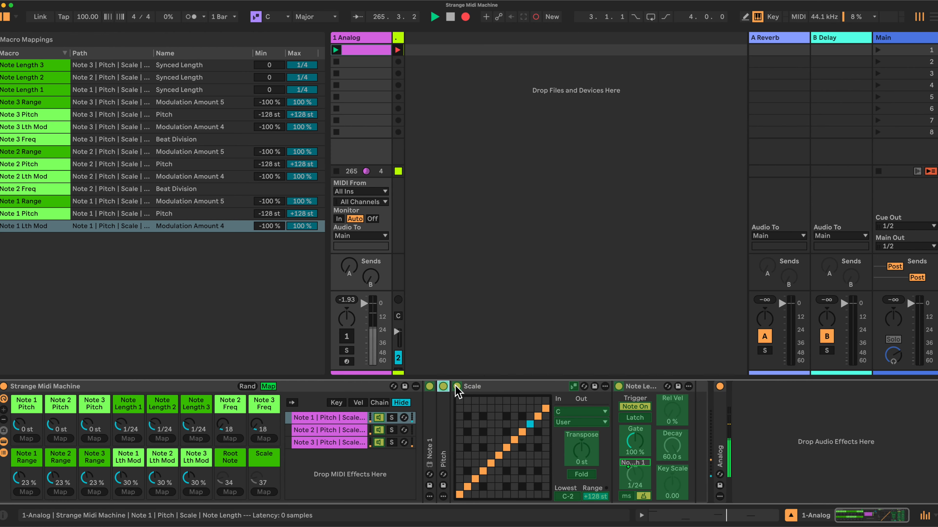
{"action": "left_click", "coordinate": [340, 430]}
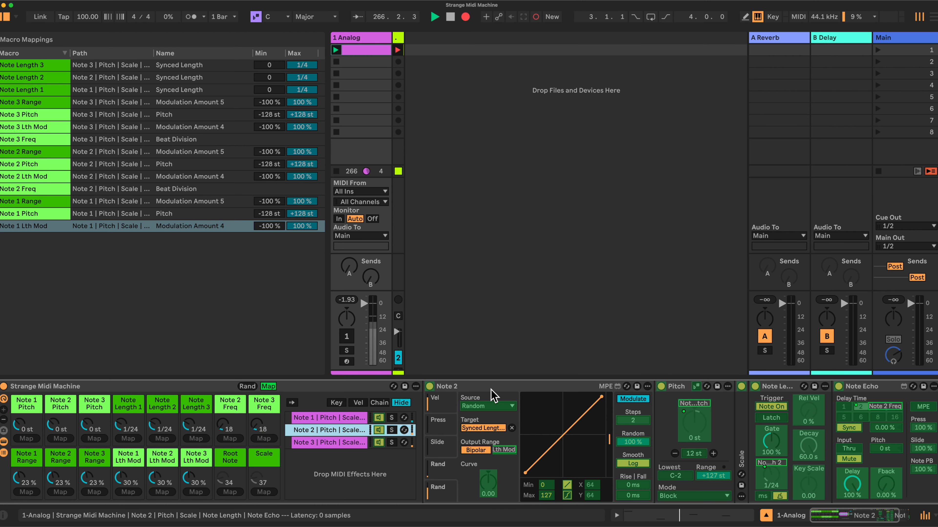
{"action": "double_click", "coordinate": [493, 388]}
{"action": "double_click", "coordinate": [458, 387]}
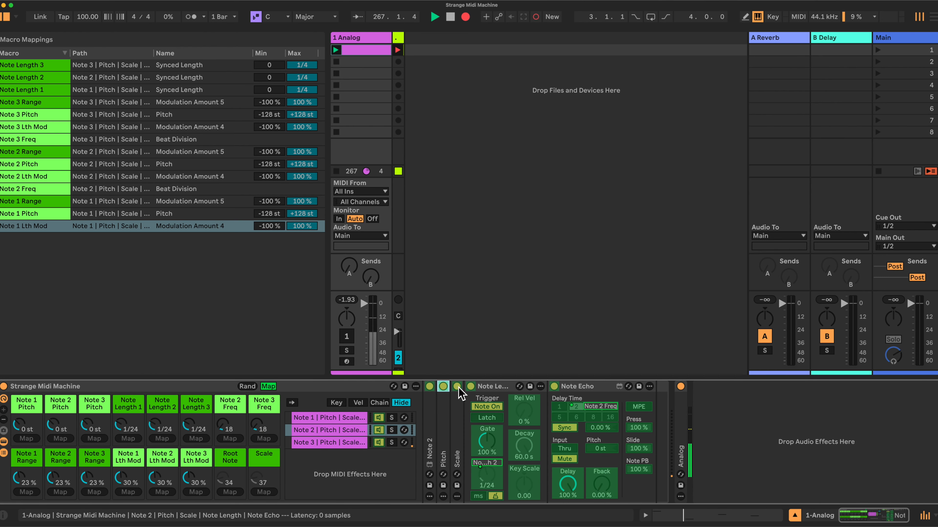
{"action": "double_click", "coordinate": [458, 406]}
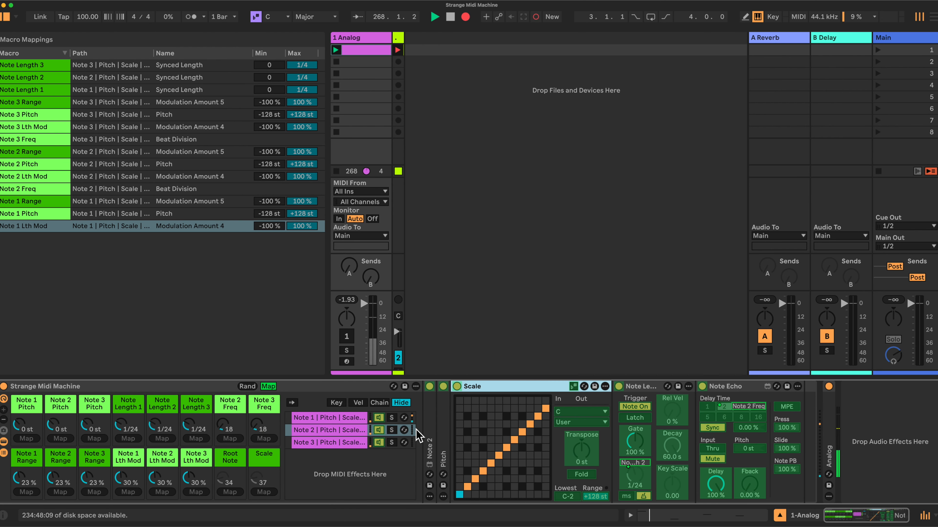
Step: Fold the Note 3 chain's Note 3 and Pitch devices and unfold its Scale device
{"action": "left_click", "coordinate": [327, 443]}
{"action": "left_click", "coordinate": [487, 392]}
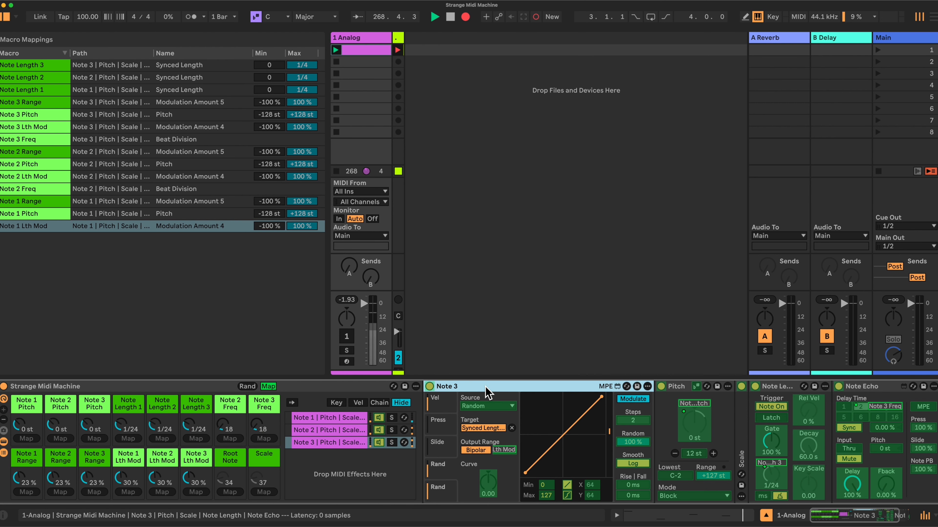
{"action": "double_click", "coordinate": [487, 392]}
{"action": "double_click", "coordinate": [466, 388]}
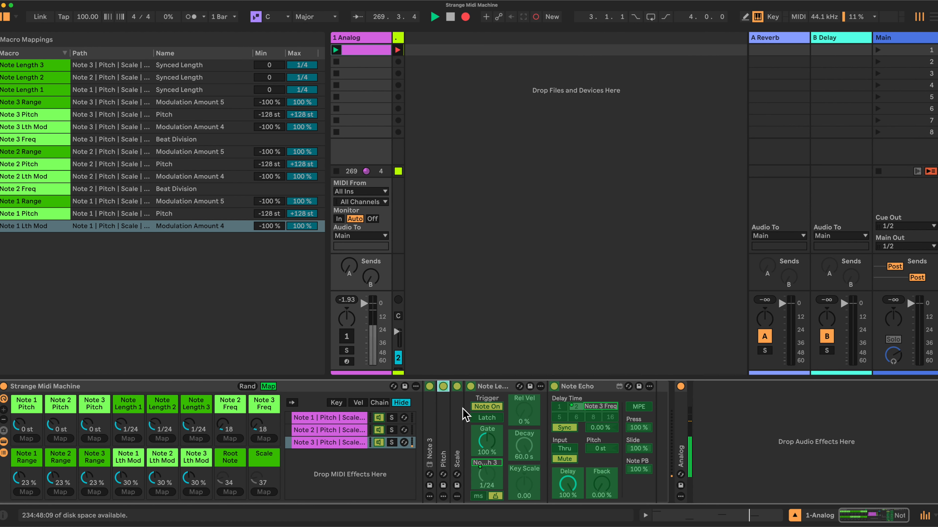
{"action": "double_click", "coordinate": [454, 421]}
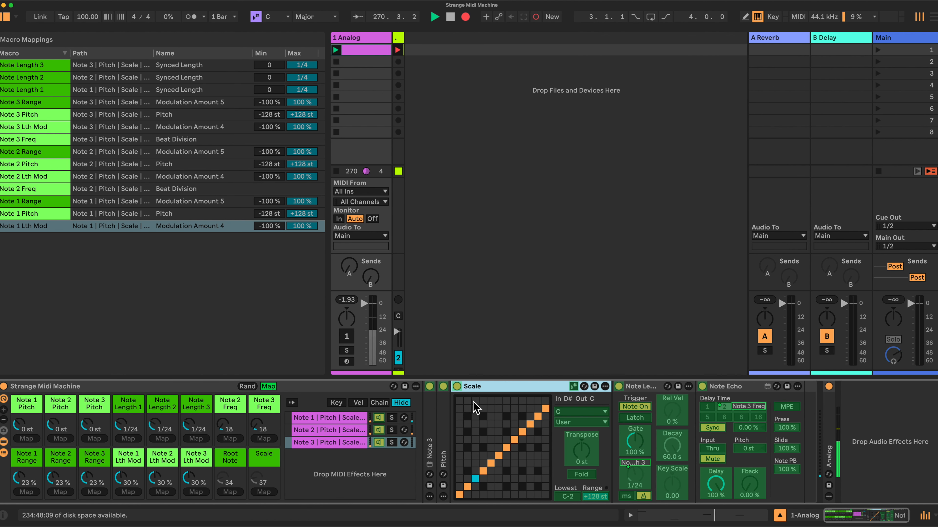
Step: Map the Note 1 chain's Scale device base note to the Root Note macro and its scale type to the Scale macro
{"action": "left_click", "coordinate": [321, 419]}
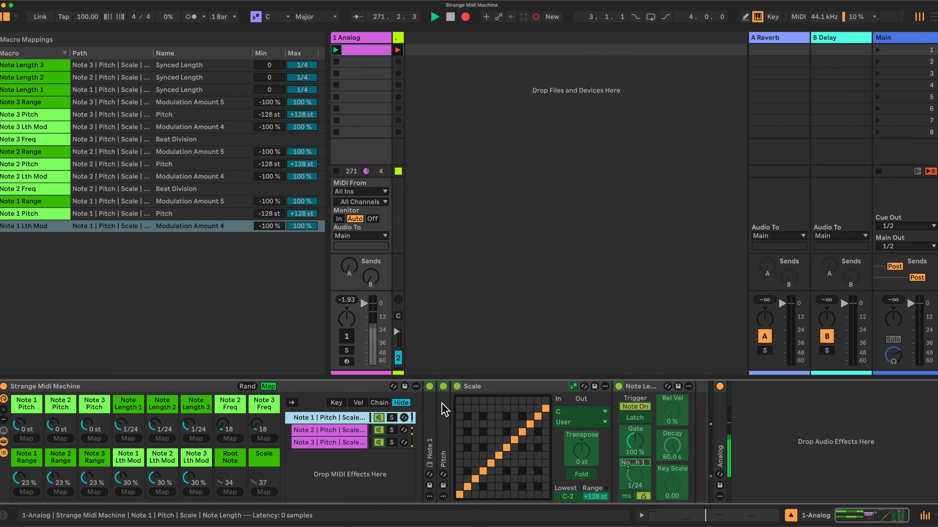
{"action": "left_click", "coordinate": [571, 411]}
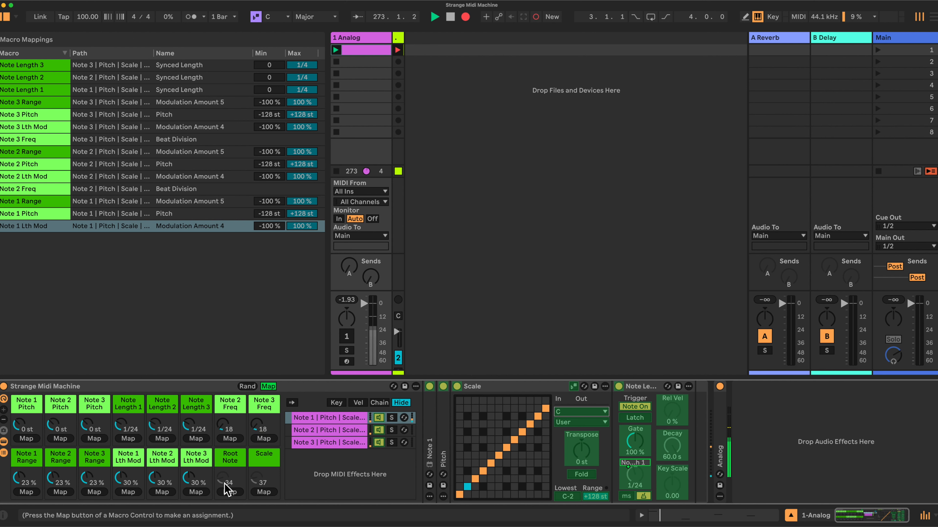
{"action": "left_click", "coordinate": [229, 492]}
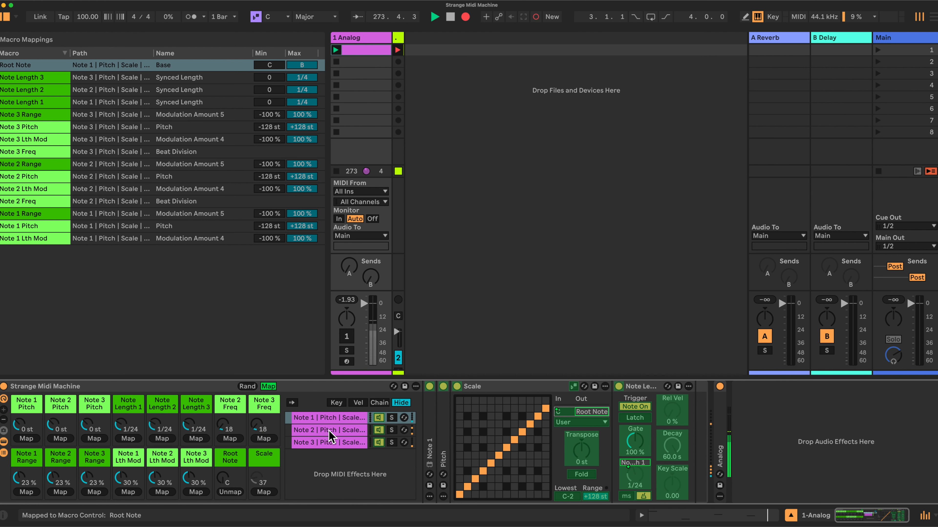
{"action": "left_click", "coordinate": [563, 423]}
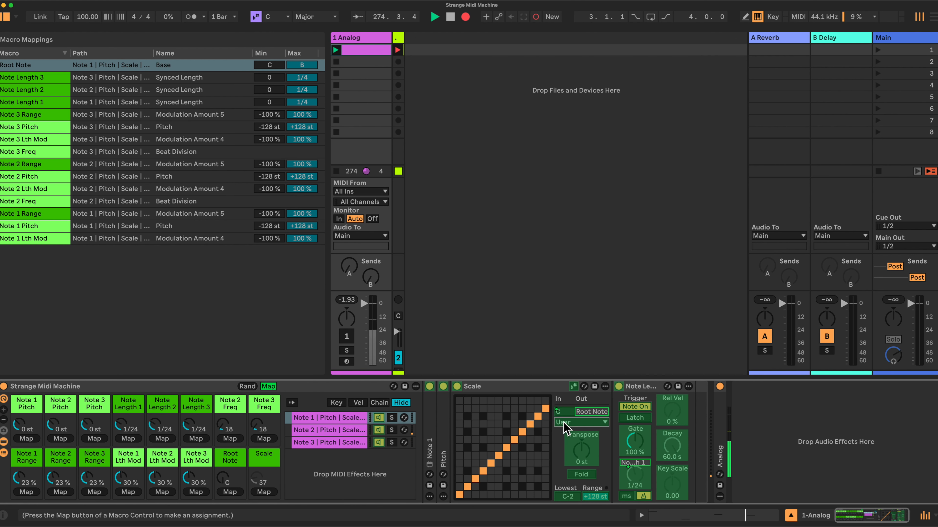
{"action": "left_click", "coordinate": [263, 492]}
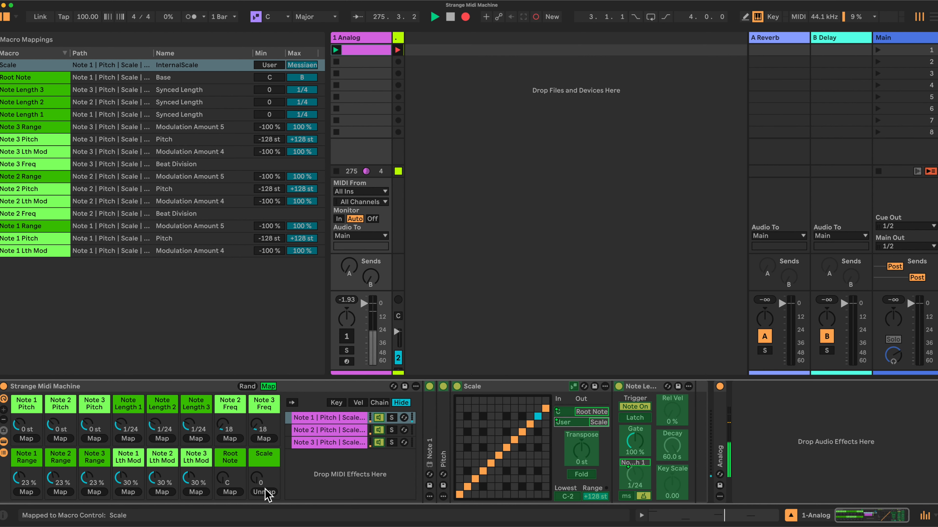
Step: Map the base note and scale type of the Note 2 chain's Scale device to the Root Note and Scale macros
{"action": "left_click", "coordinate": [307, 430]}
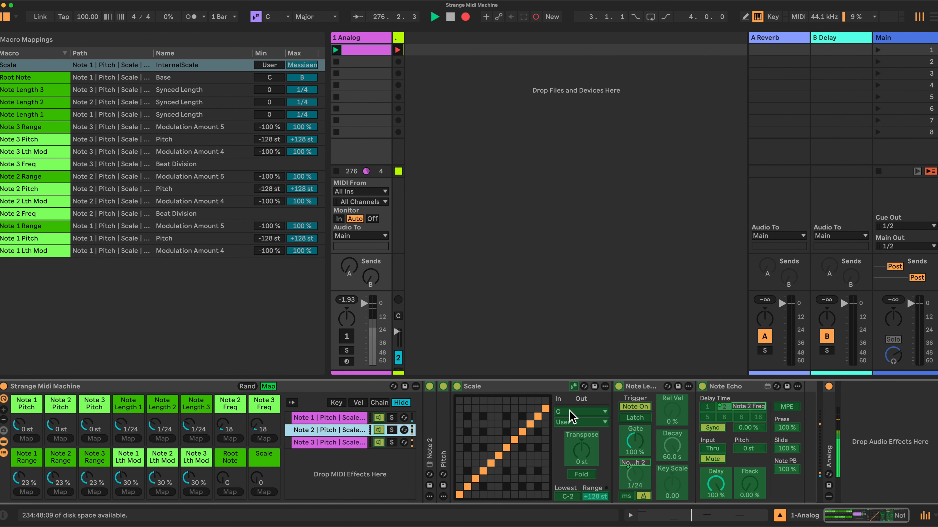
{"action": "left_click", "coordinate": [229, 492]}
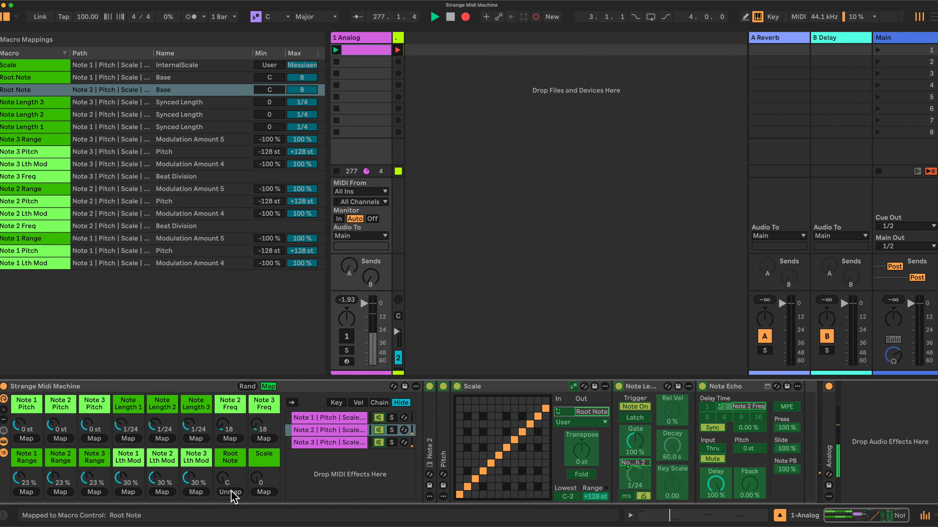
{"action": "left_click", "coordinate": [574, 422]}
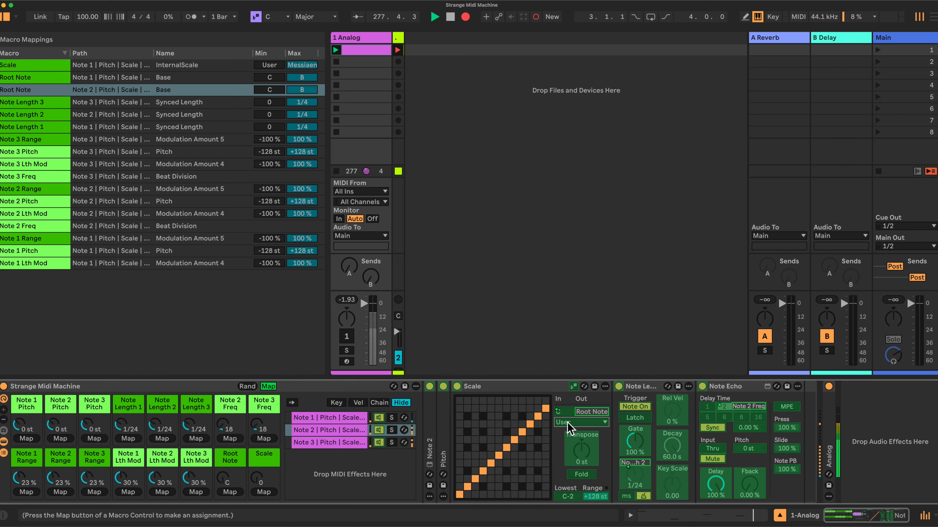
{"action": "left_click", "coordinate": [264, 492]}
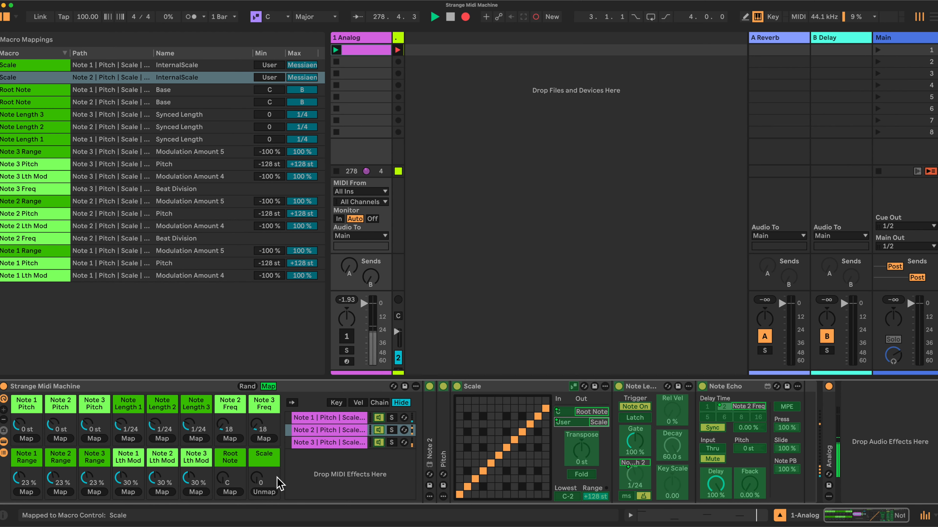
Step: Map the base note and scale type of the Note 3 chain's Scale device to the Root Note and Scale macros
{"action": "left_click", "coordinate": [320, 442]}
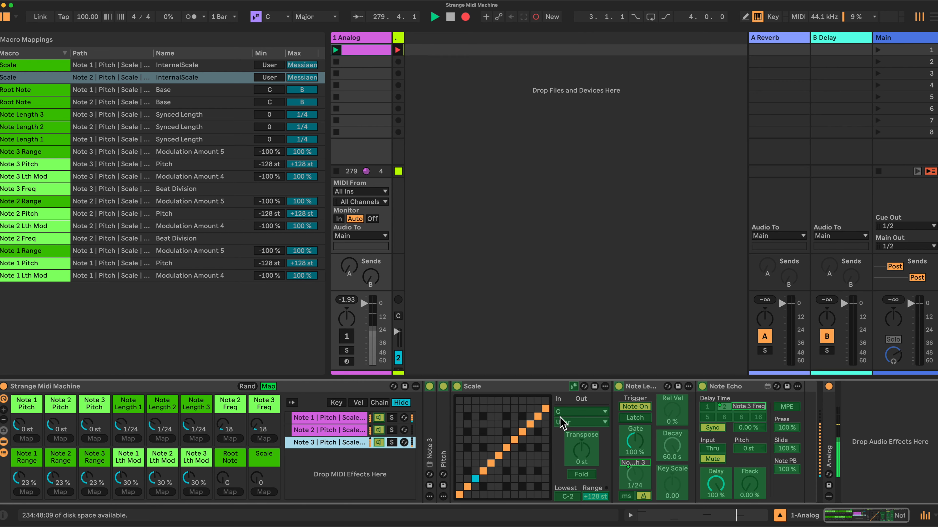
{"action": "left_click", "coordinate": [571, 411]}
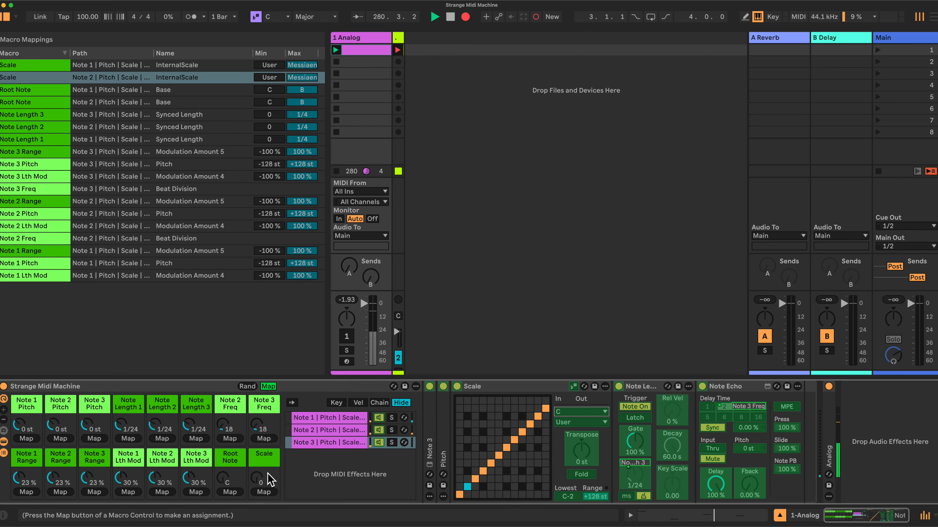
{"action": "left_click", "coordinate": [226, 492]}
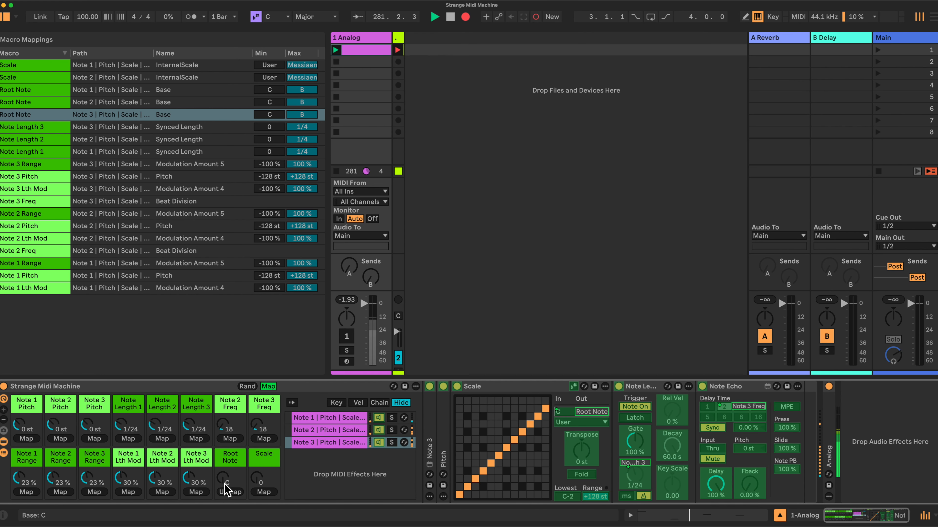
{"action": "left_click", "coordinate": [574, 423]}
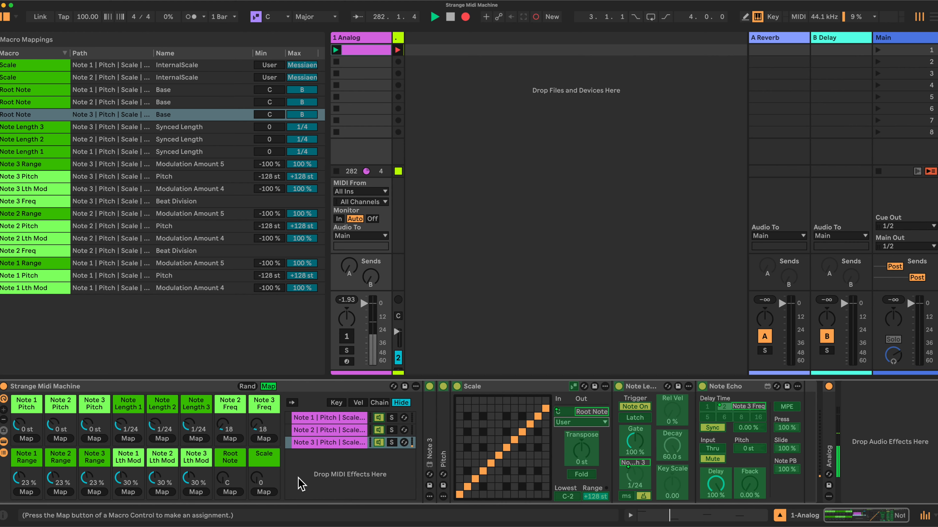
{"action": "left_click", "coordinate": [265, 494]}
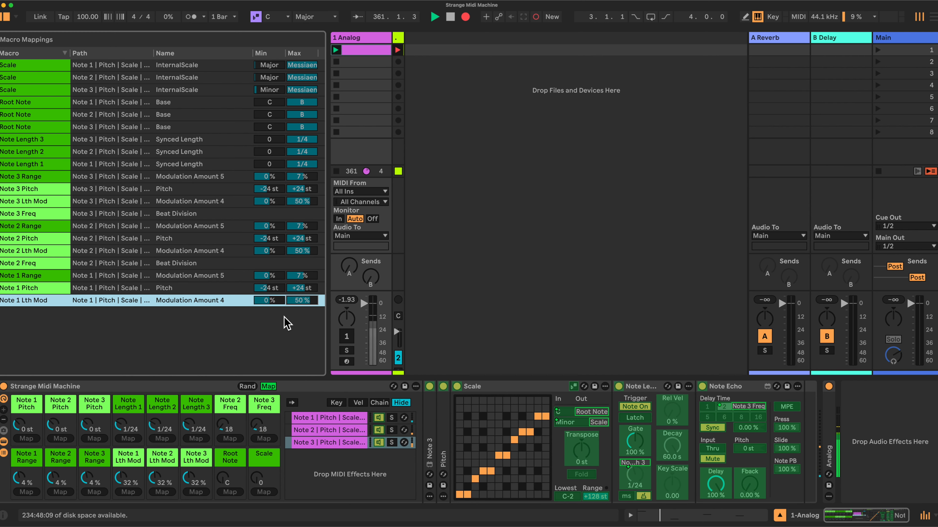
Step: Leave macro mapping mode and recall the rack's "Hum.." macro variation
{"action": "left_click", "coordinate": [268, 386]}
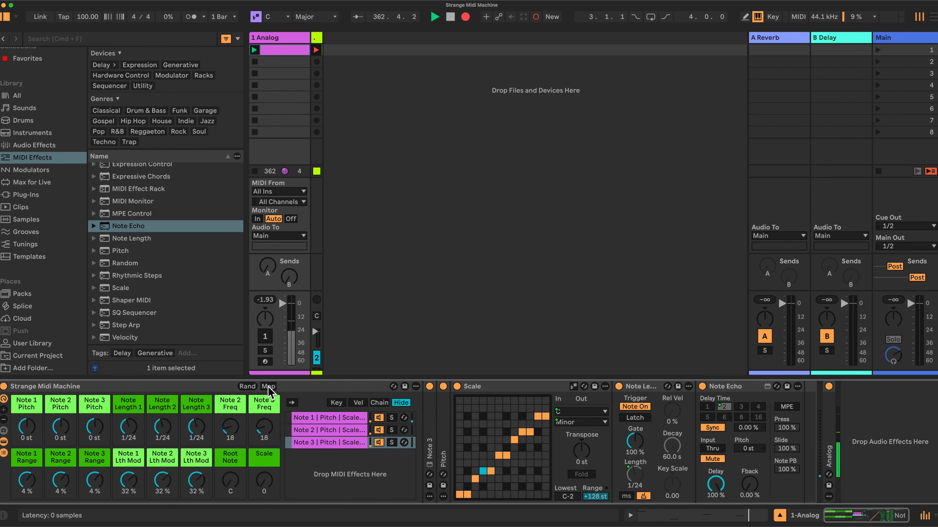
{"action": "left_click", "coordinate": [4, 431]}
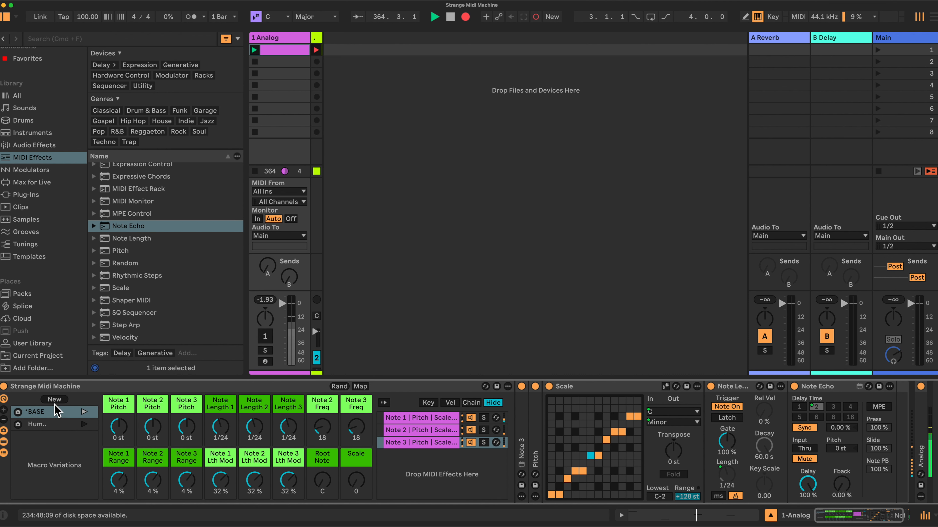
{"action": "left_click", "coordinate": [55, 429]}
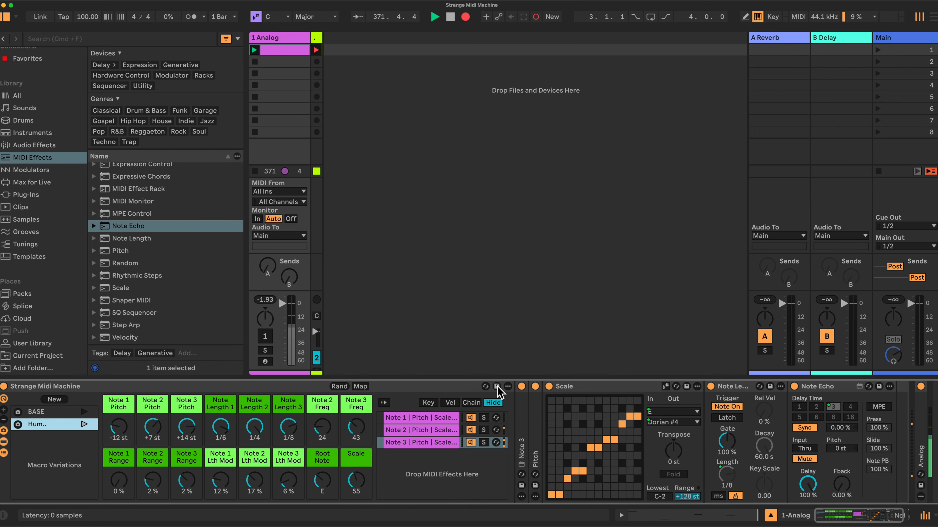
Step: Browse the User Library's Presets down to the MIDI Effect Rack folder under MIDI Effects
{"action": "left_click", "coordinate": [33, 343]}
{"action": "scroll", "coordinate": [146, 287], "scroll_direction": "up", "scroll_amount": 8}
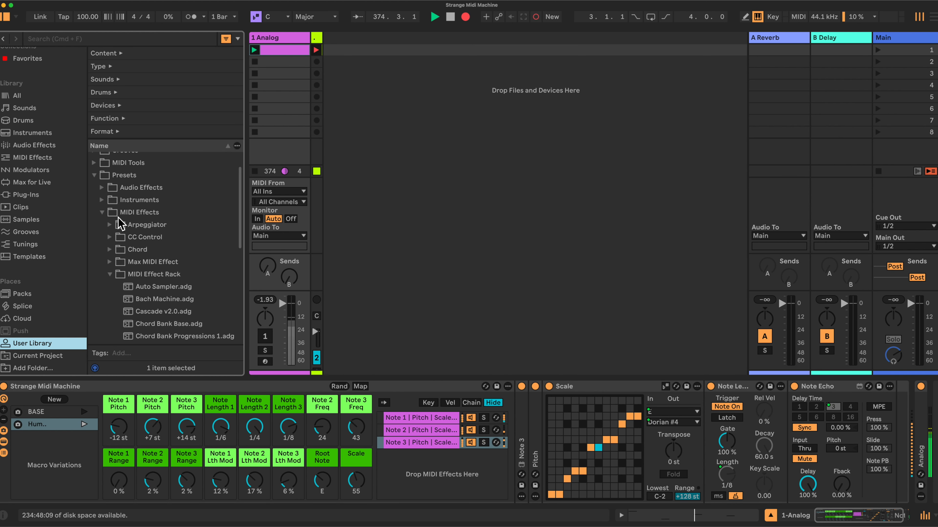
{"action": "left_click", "coordinate": [146, 213]}
{"action": "scroll", "coordinate": [181, 280], "scroll_direction": "down", "scroll_amount": 1}
{"action": "left_click", "coordinate": [161, 258]}
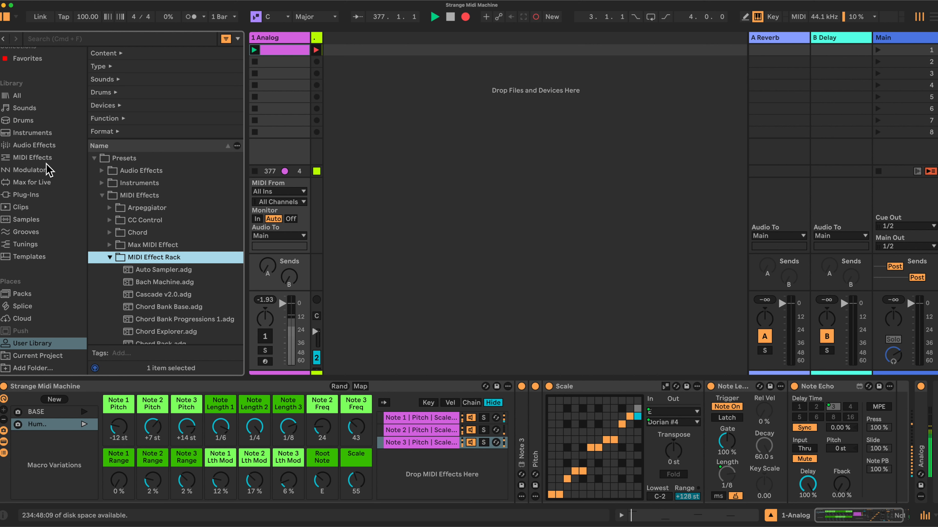
Step: Unmute the Analog track and raise its send levels to the A Reverb and B Delay returns
{"action": "left_click", "coordinate": [30, 158]}
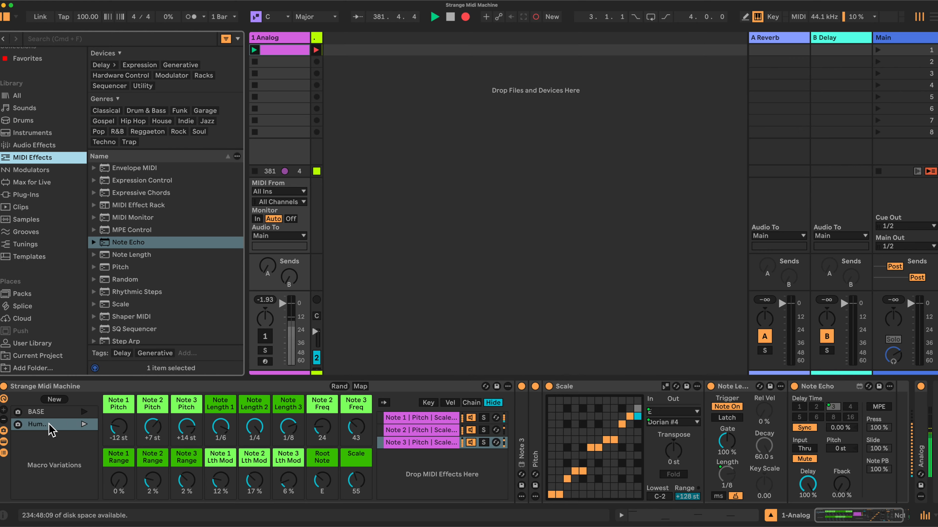
{"action": "left_click", "coordinate": [269, 335]}
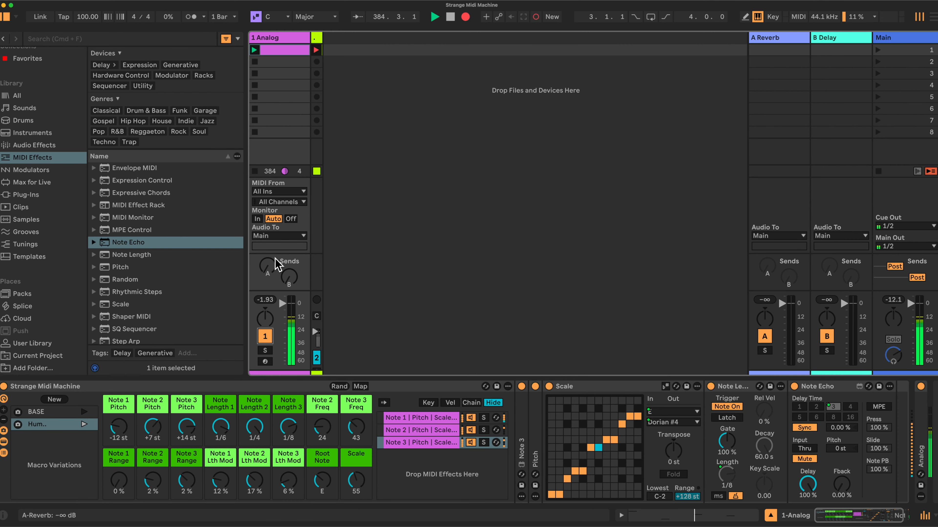
{"action": "left_click_drag", "start_coordinate": [268, 266], "coordinate": [268, 244]}
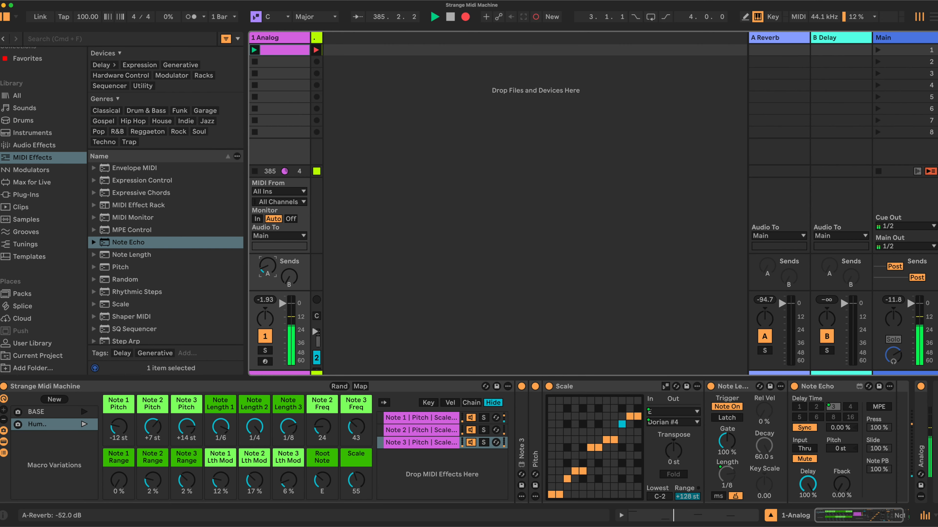
{"action": "left_click_drag", "start_coordinate": [288, 276], "coordinate": [289, 266]}
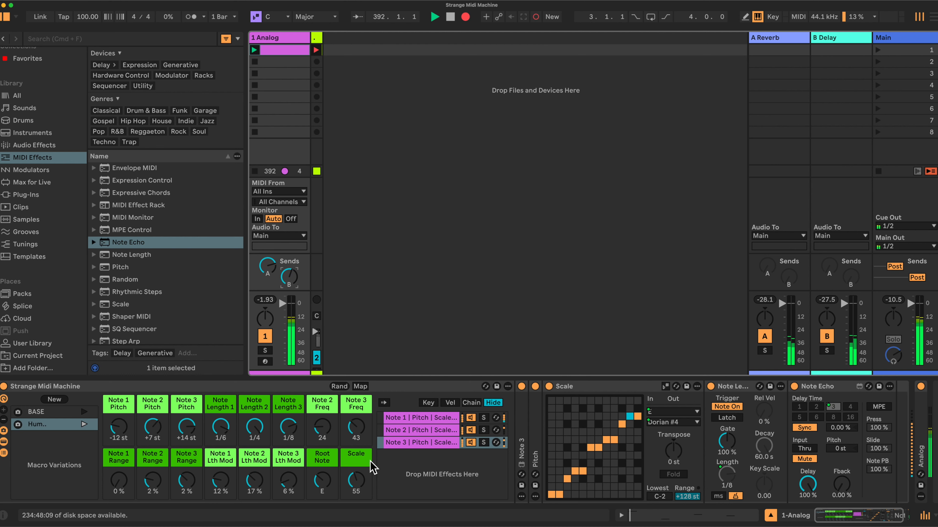
Step: Hide the rack's chain list and devices, leaving only its macro controls and macro variations in view
{"action": "scroll", "coordinate": [371, 467], "scroll_direction": "right", "scroll_amount": 3}
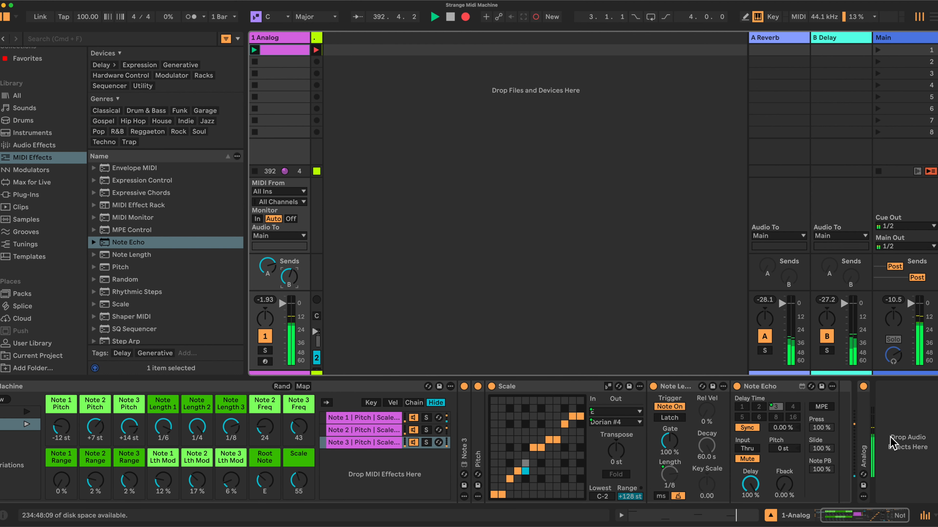
{"action": "scroll", "coordinate": [426, 426], "scroll_direction": "left", "scroll_amount": 3}
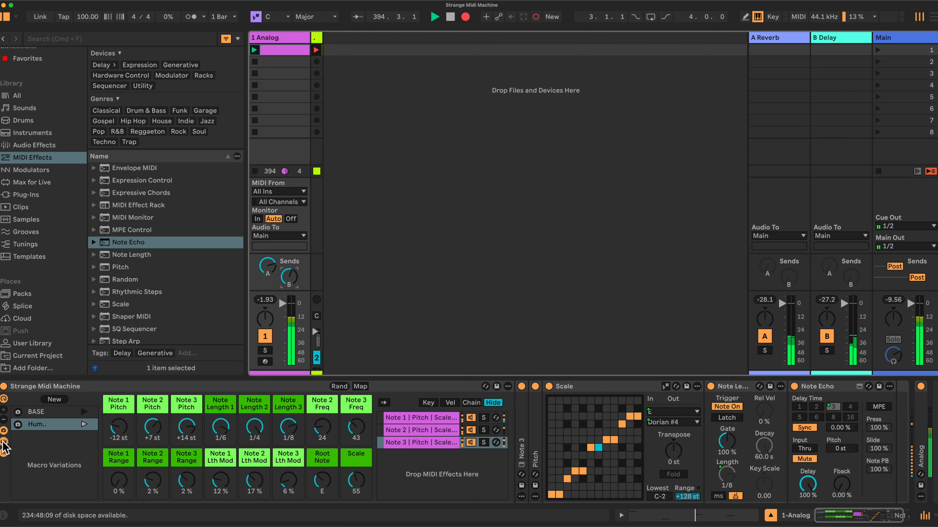
{"action": "left_click", "coordinate": [4, 452]}
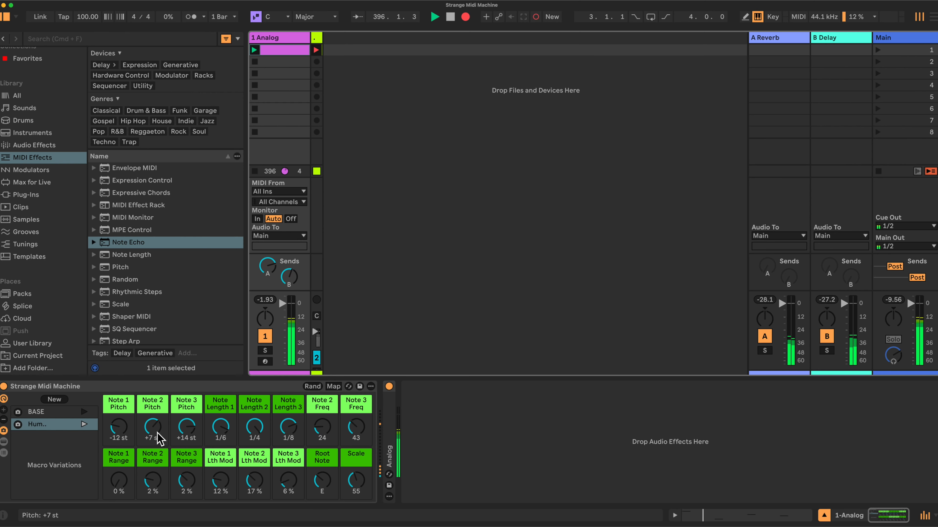
Step: Check the Exclude Macro from Randomization option on the Note 1, Note 2 and Note 3 Pitch macros
{"action": "right_click", "coordinate": [120, 406]}
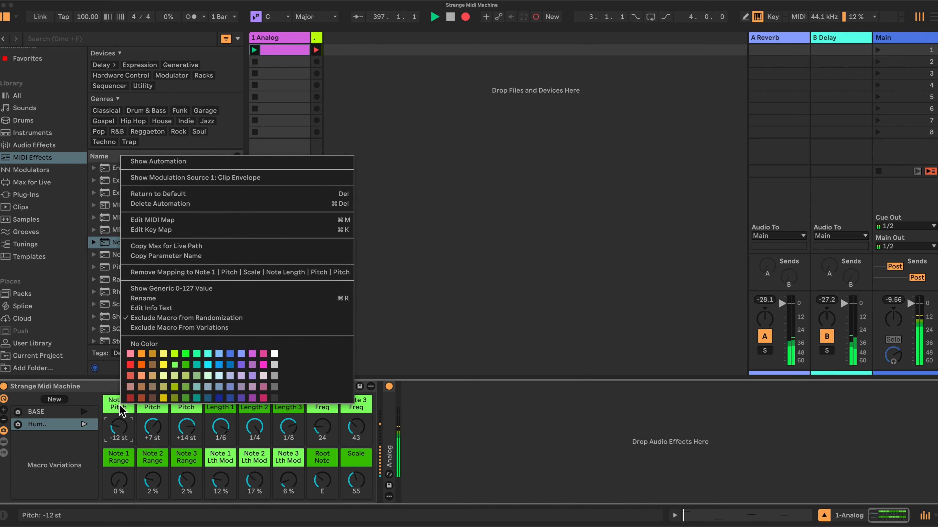
{"action": "left_click", "coordinate": [196, 318]}
{"action": "right_click", "coordinate": [151, 416]}
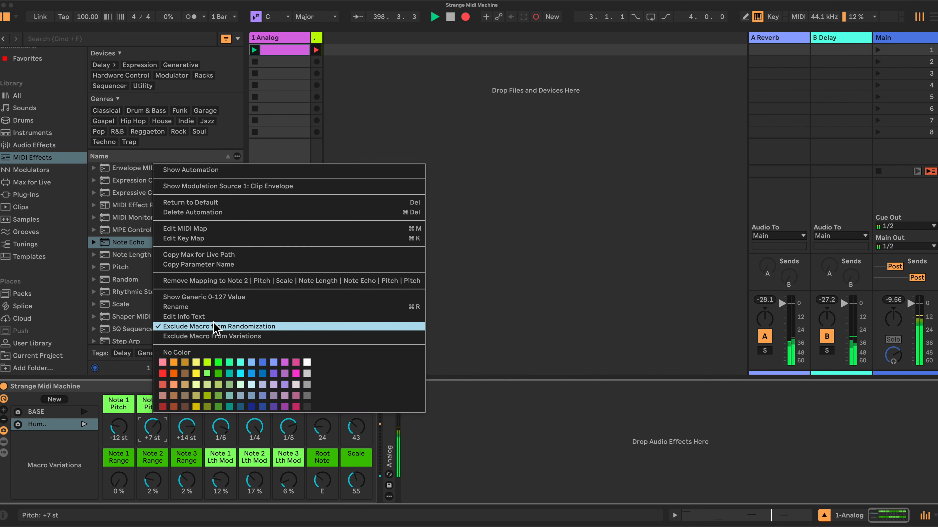
{"action": "right_click", "coordinate": [189, 415]}
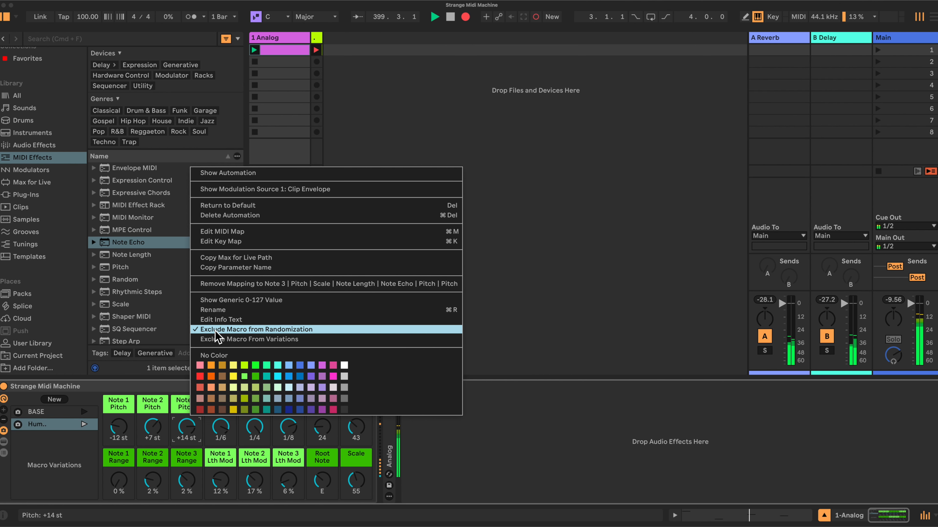
{"action": "left_click", "coordinate": [150, 387]}
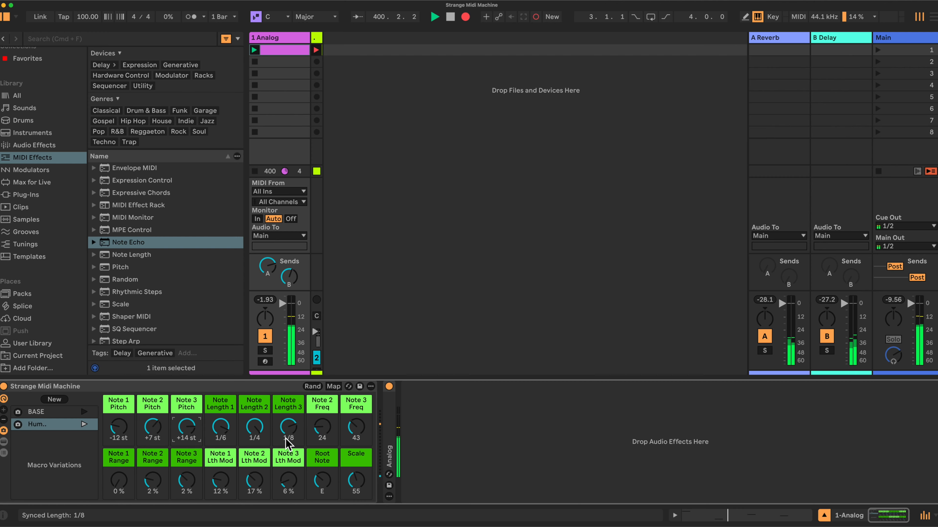
Step: Set the macros Note 2 Freq to 46, Note 3 Freq to 22, Note Length 3 to 1/24 and Note Length 2 to 1/8
{"action": "left_click_drag", "start_coordinate": [356, 427], "coordinate": [356, 451]}
{"action": "left_click_drag", "start_coordinate": [287, 429], "coordinate": [287, 471]}
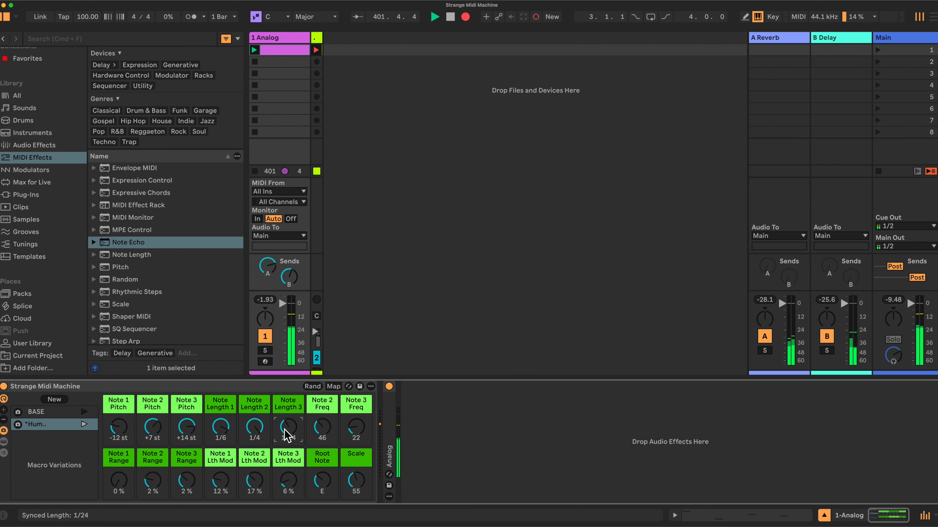
{"action": "left_click_drag", "start_coordinate": [259, 431], "coordinate": [258, 436]}
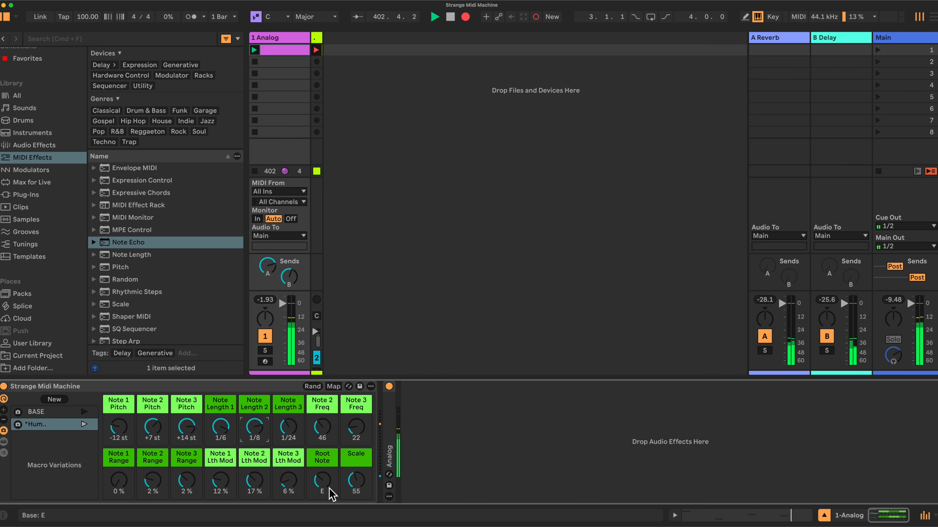
Step: Set the Scale macro to 69, Root Note to D#, Note Length 2 to 1/16 and Note Length 3 to 1/6
{"action": "mouse_move", "coordinate": [342, 479]}
{"action": "left_mouse_down"}
{"action": "mouse_move", "coordinate": [342, 466]}
{"action": "mouse_move", "coordinate": [328, 486]}
{"action": "left_mouse_up"}
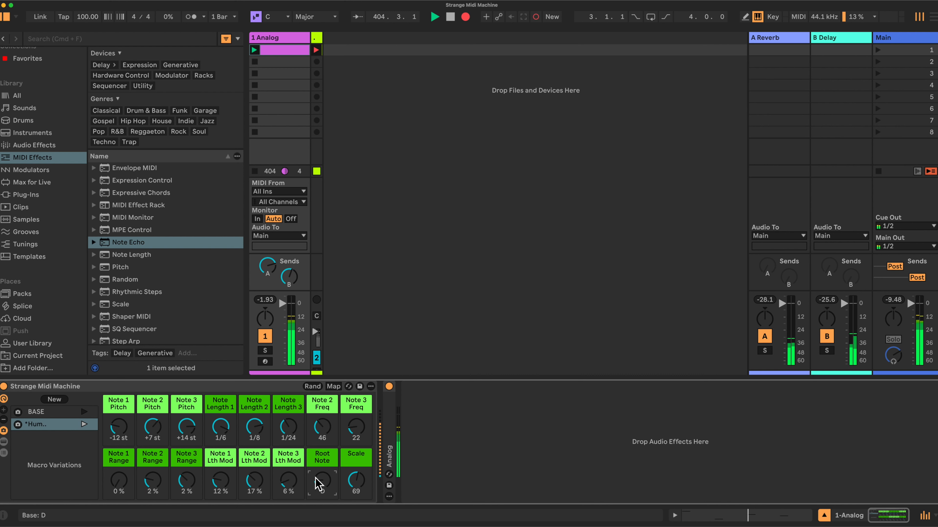
{"action": "left_click_drag", "start_coordinate": [329, 479], "coordinate": [329, 476]}
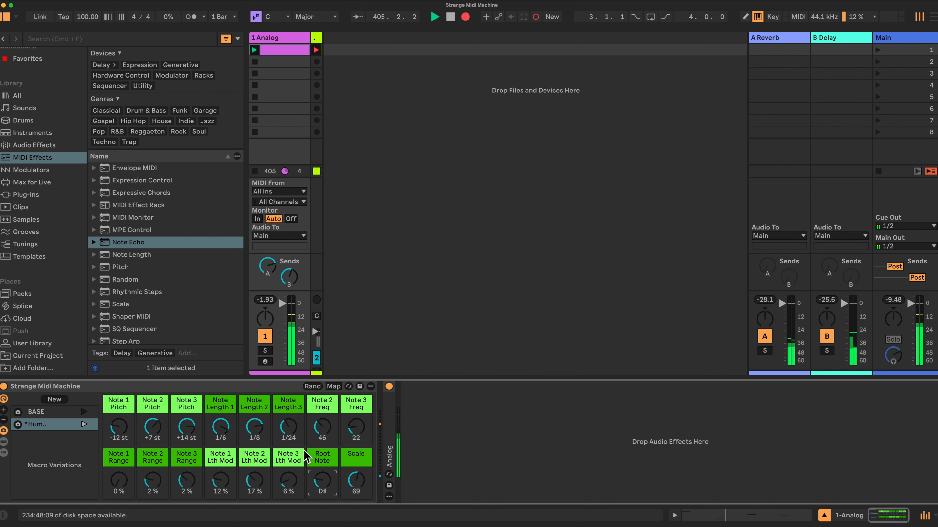
{"action": "left_click_drag", "start_coordinate": [261, 429], "coordinate": [260, 434]}
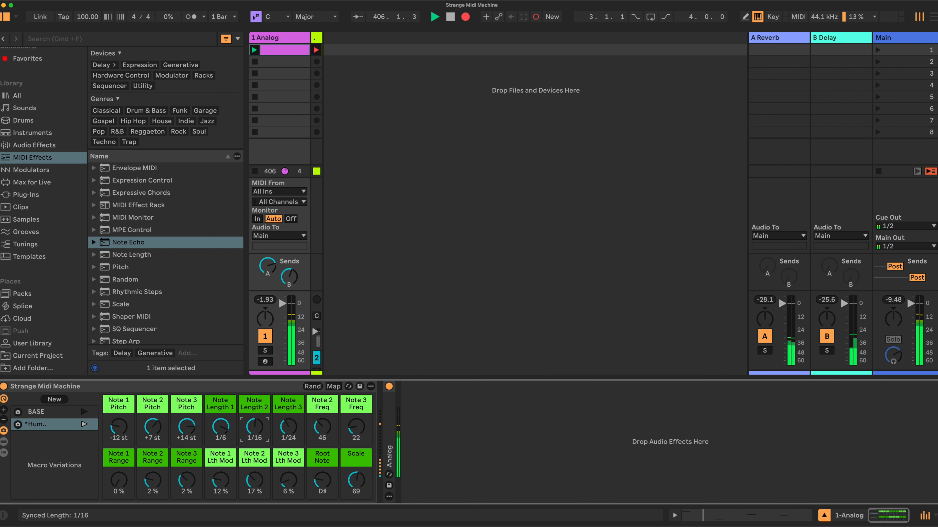
{"action": "left_click_drag", "start_coordinate": [288, 427], "coordinate": [288, 417]}
Step: Set the Note 1 Pitch macro to +7 st and Note 2 Pitch to -12 st, and adjust Note 3 Freq
{"action": "left_click_drag", "start_coordinate": [119, 434], "coordinate": [119, 413]}
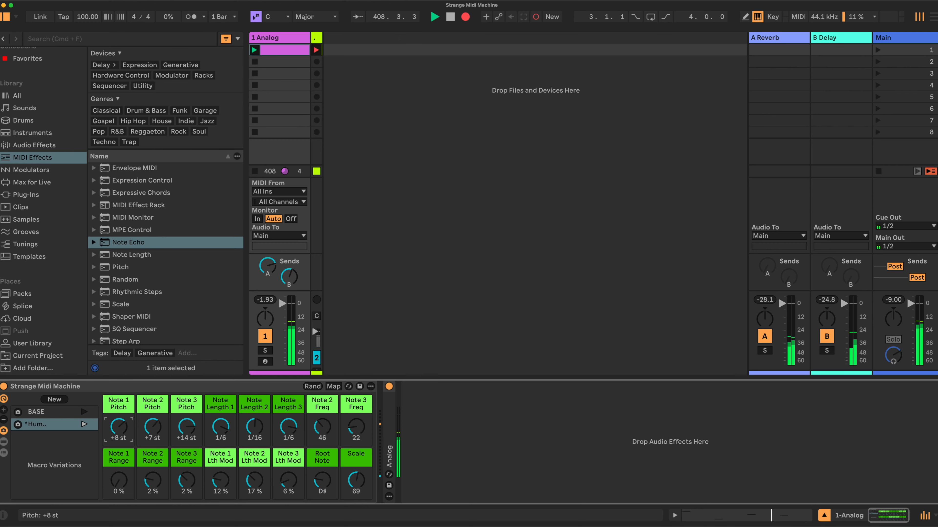
{"action": "left_click_drag", "start_coordinate": [152, 429], "coordinate": [152, 452]}
{"action": "left_click_drag", "start_coordinate": [350, 432], "coordinate": [350, 423]}
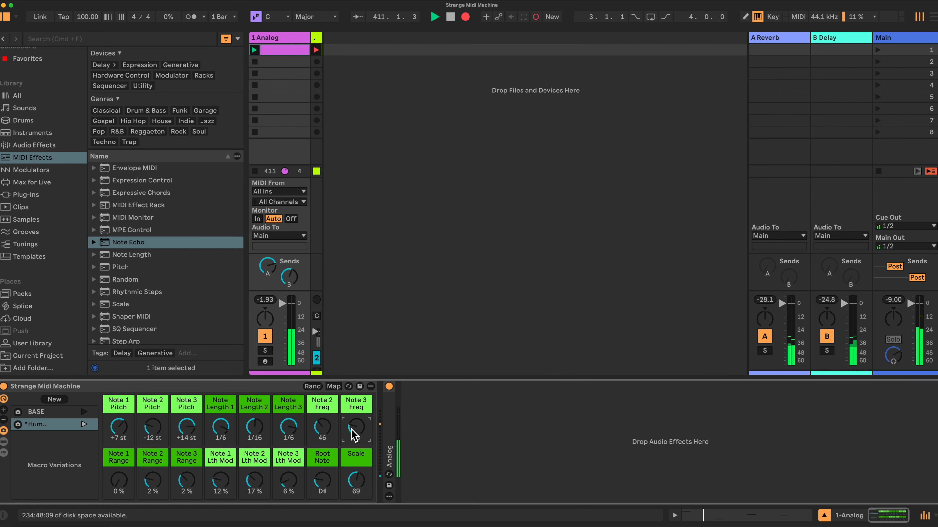